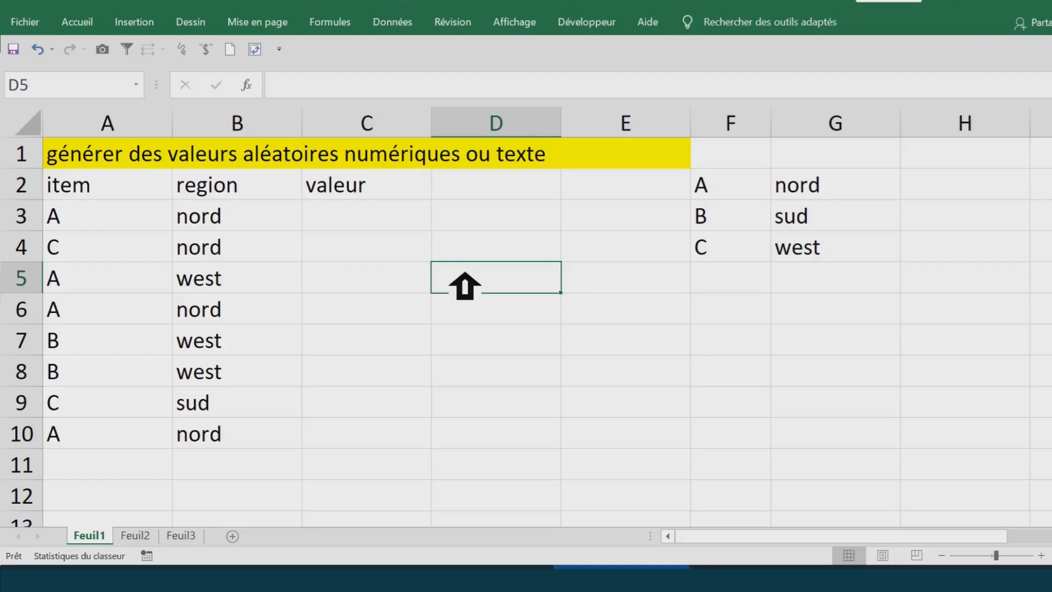
Examine the item list in F2:F4 and the region list in G2:G4.
drag(733, 188, 733, 244)
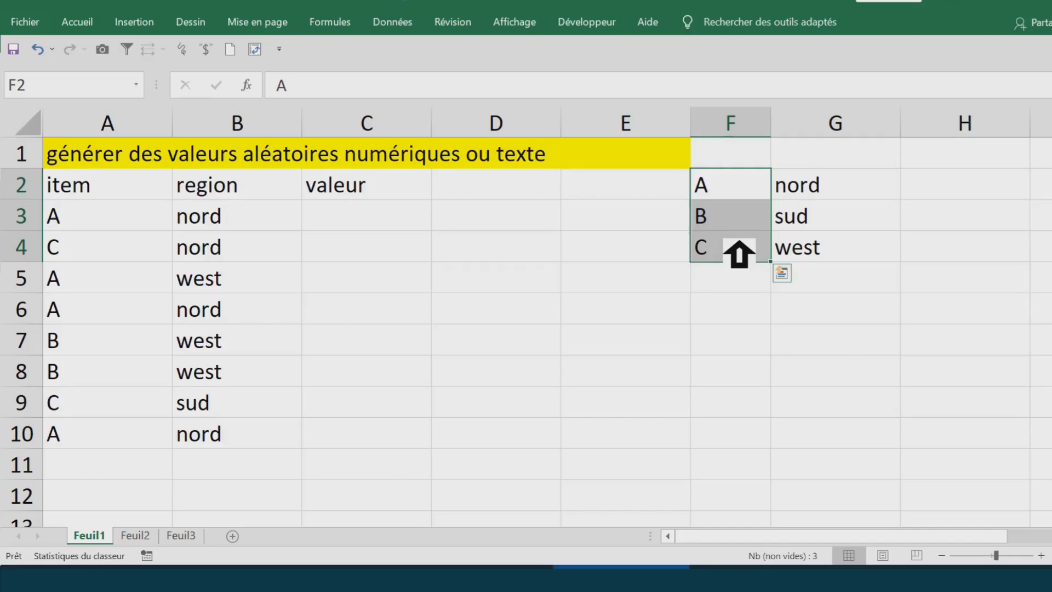
click(831, 193)
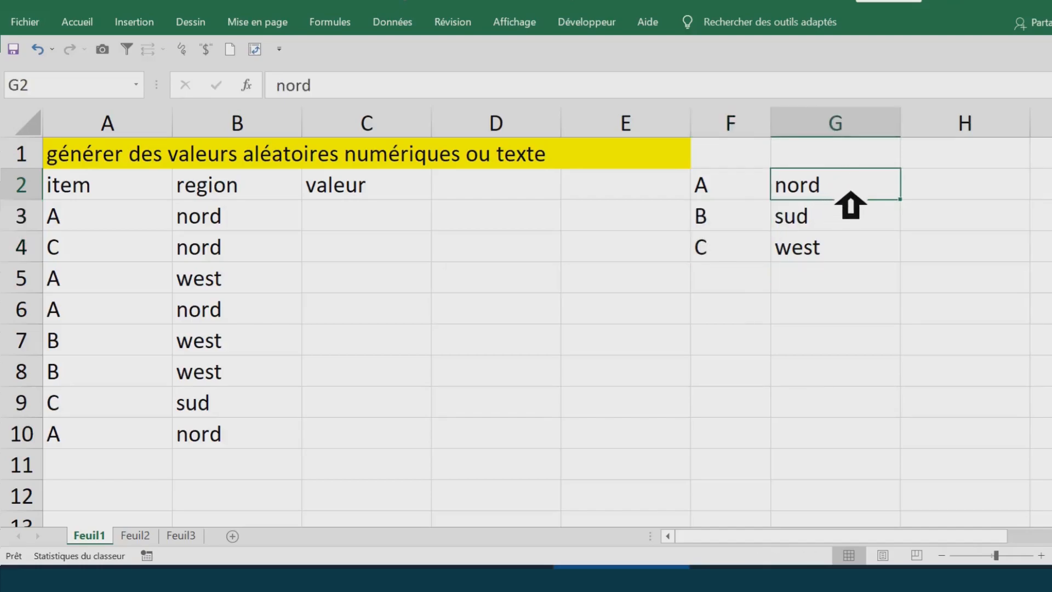
click(851, 226)
click(854, 251)
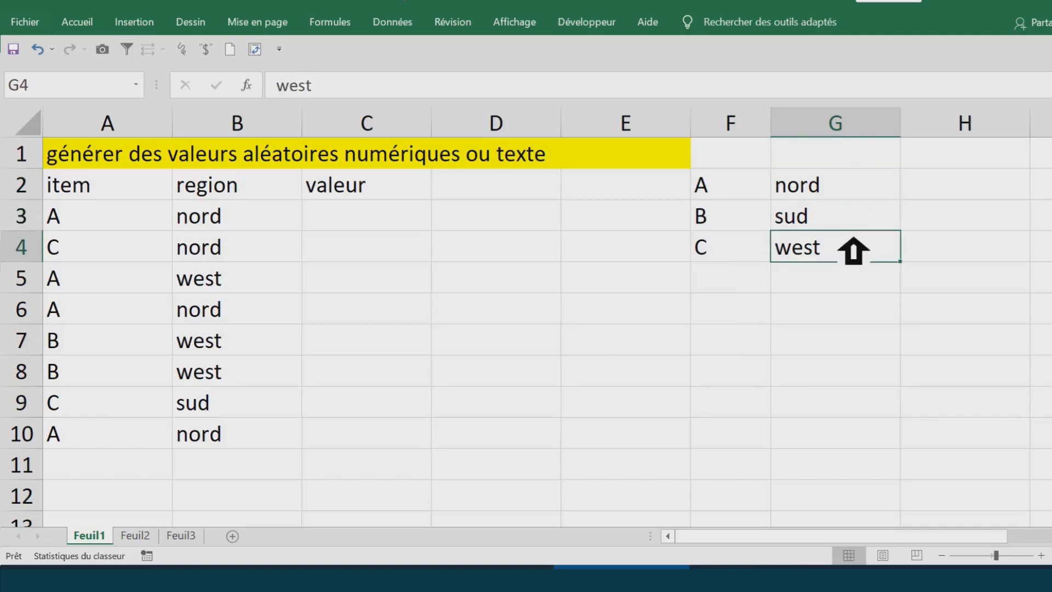
drag(852, 196, 851, 253)
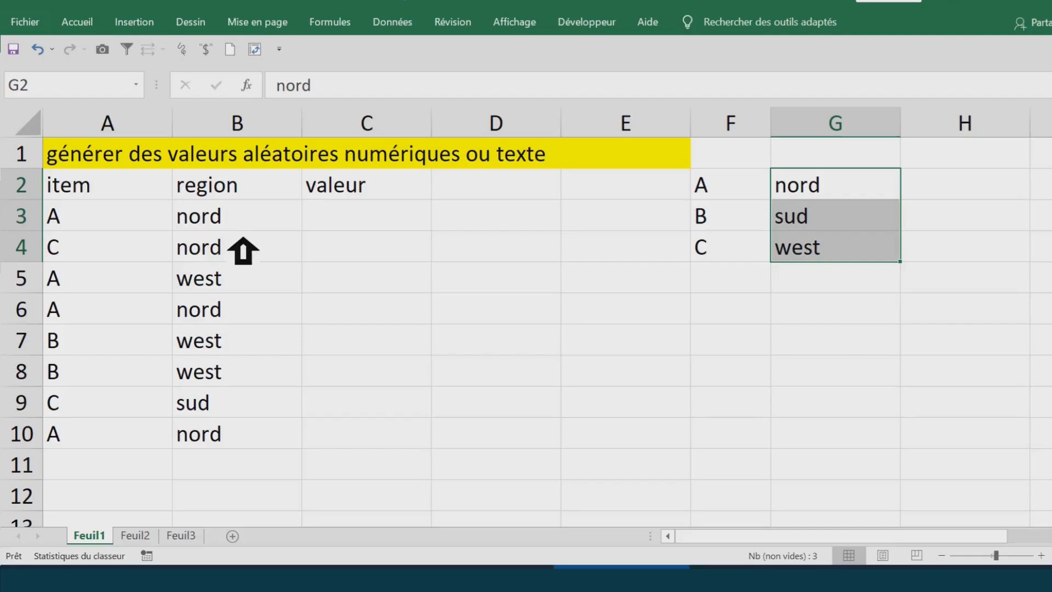
click(556, 310)
Enter the label "index" in cell Q1, away from the data.
click(953, 167)
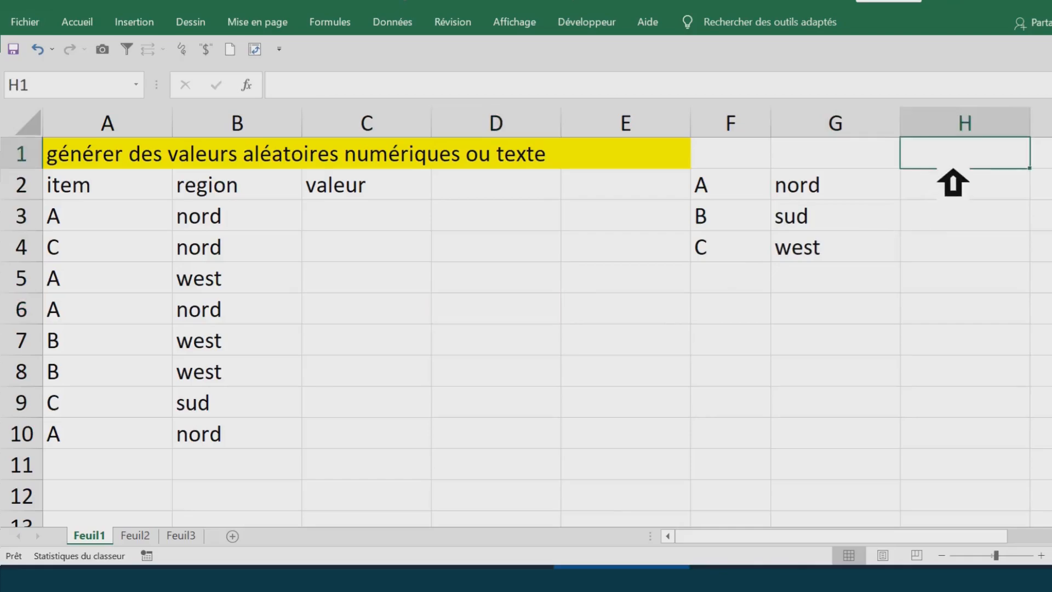
key(Right)
key(Right)
key(Right)
key(Right)
key(Right)
key(Right)
key(Right)
key(Right)
key(Right)
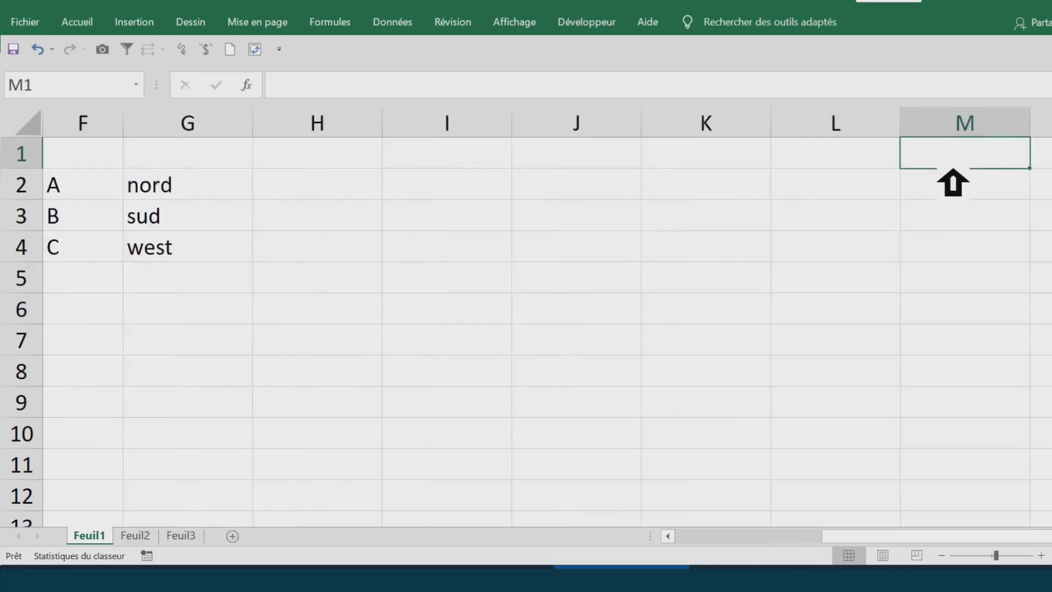
text(index)
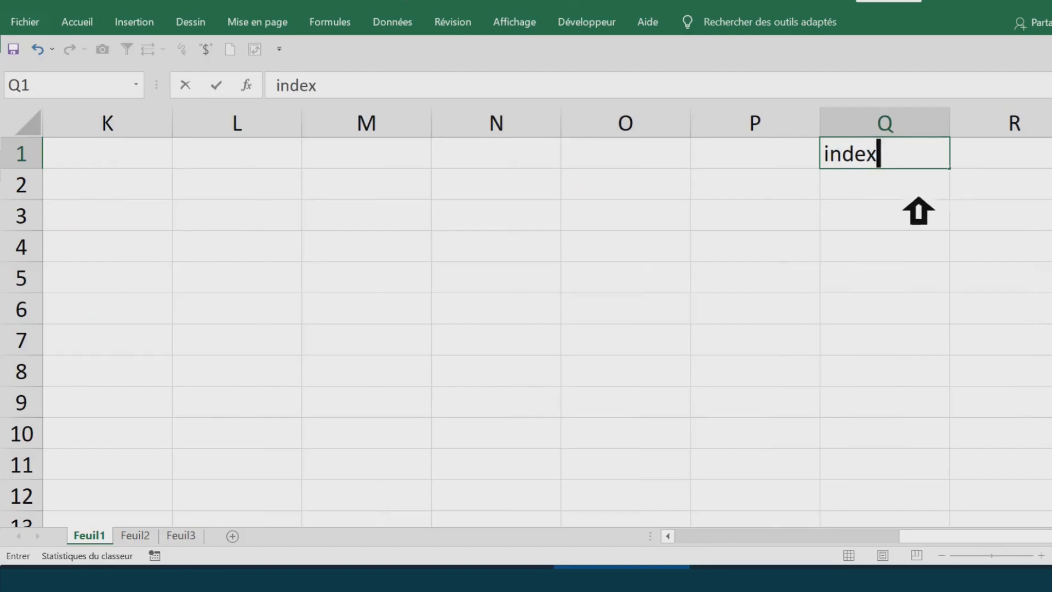
click(845, 209)
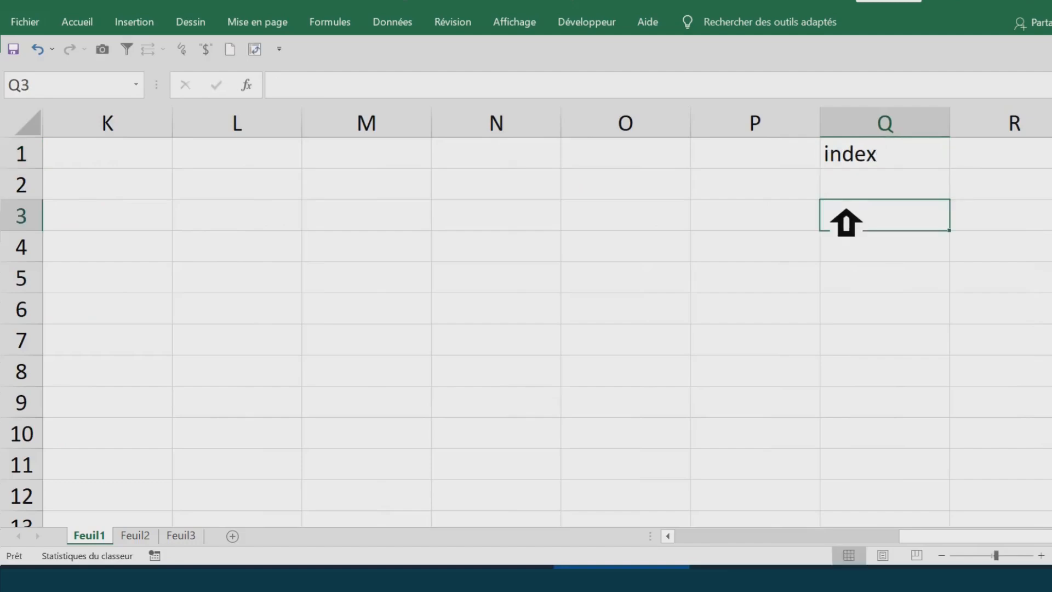
click(777, 189)
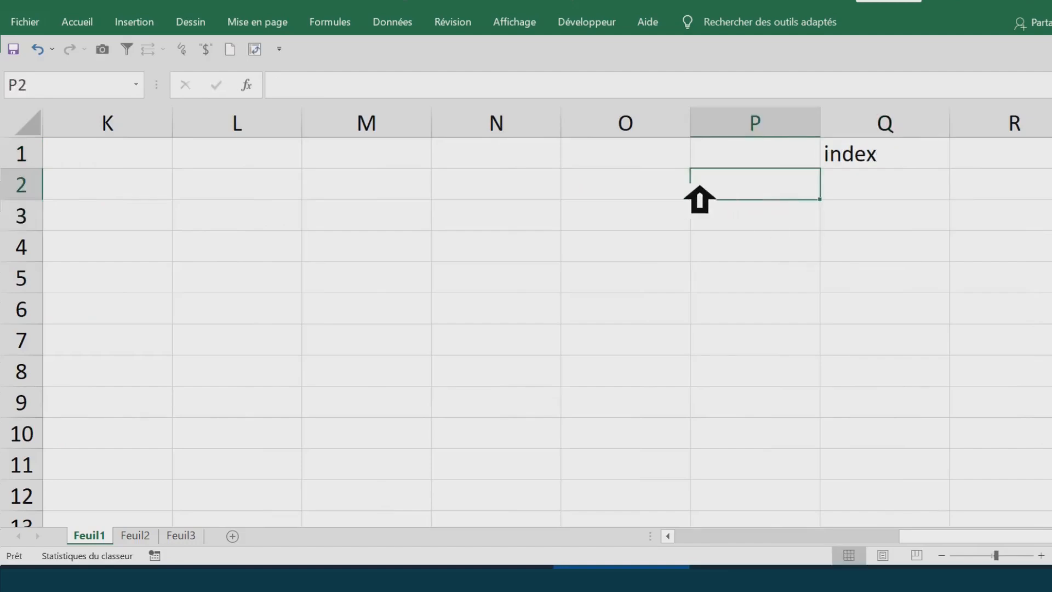
click(887, 160)
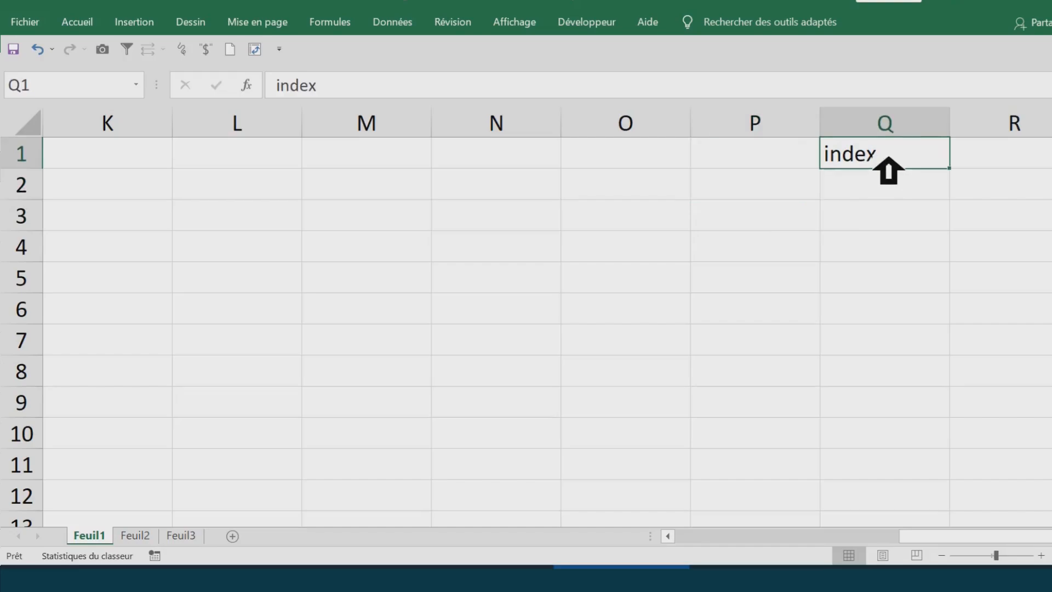
From cell N2, search the function library for "index" and open INDEX's arguments in the matrice;no_lig;no_col form.
click(532, 186)
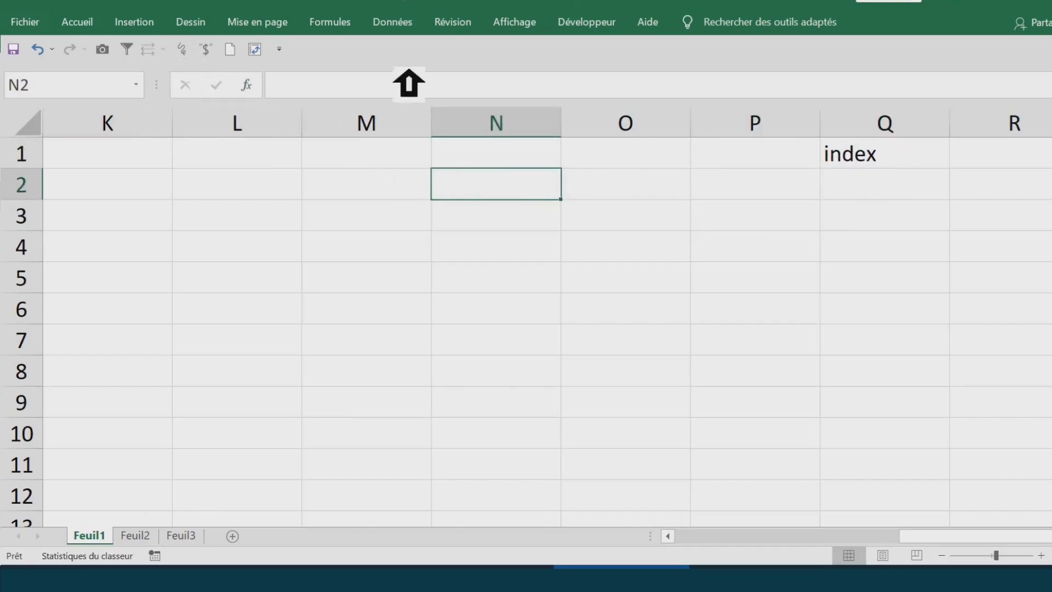
click(355, 30)
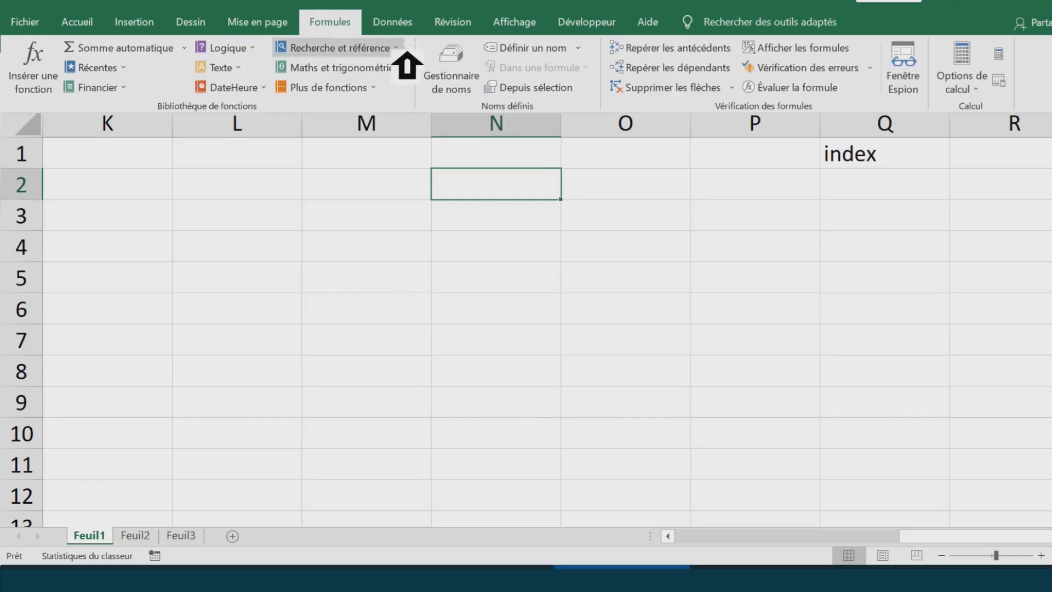
click(51, 83)
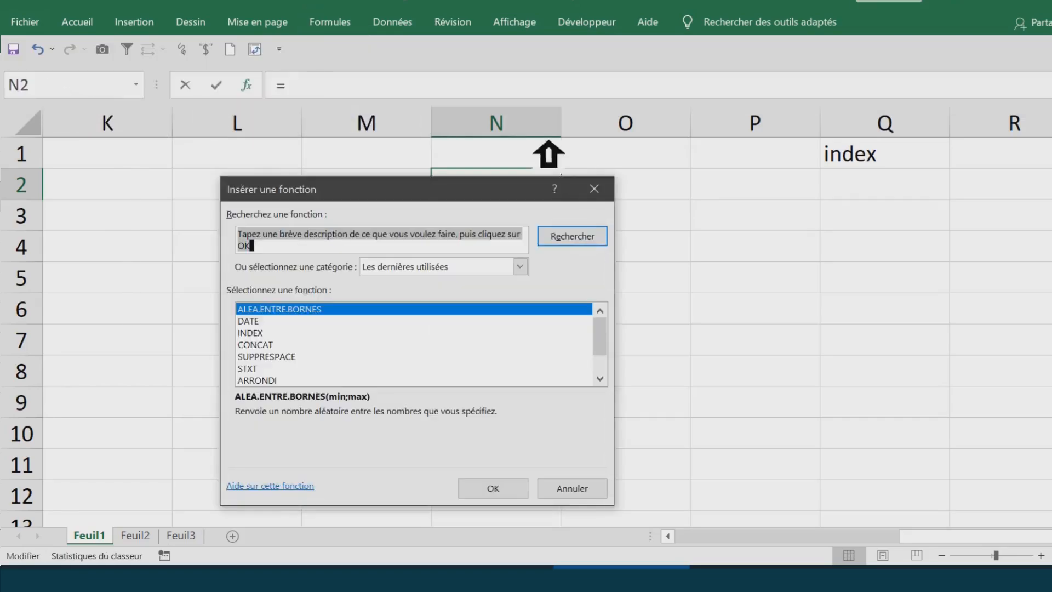
text(index)
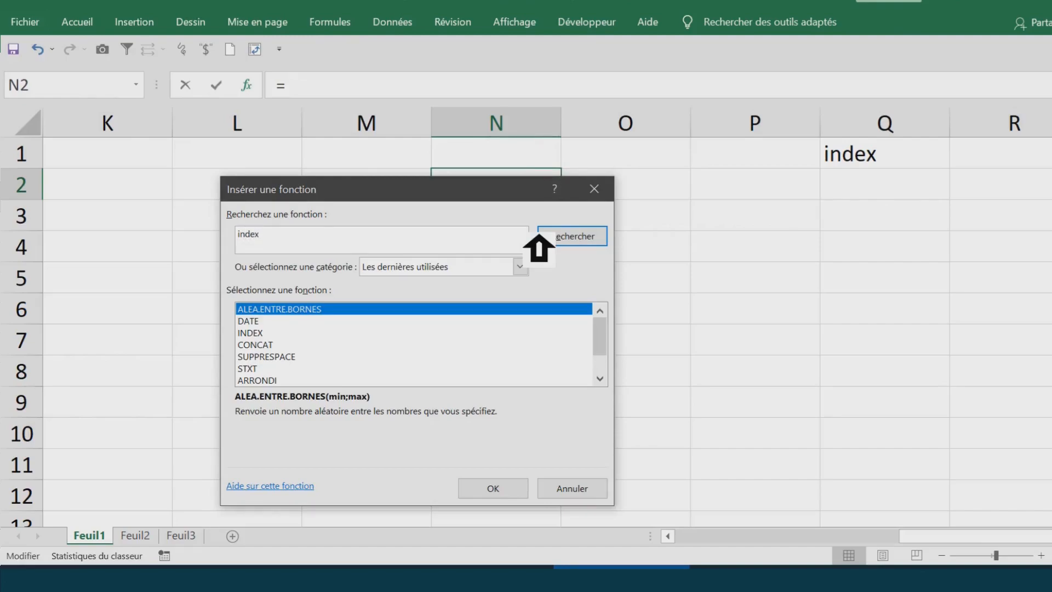
click(539, 235)
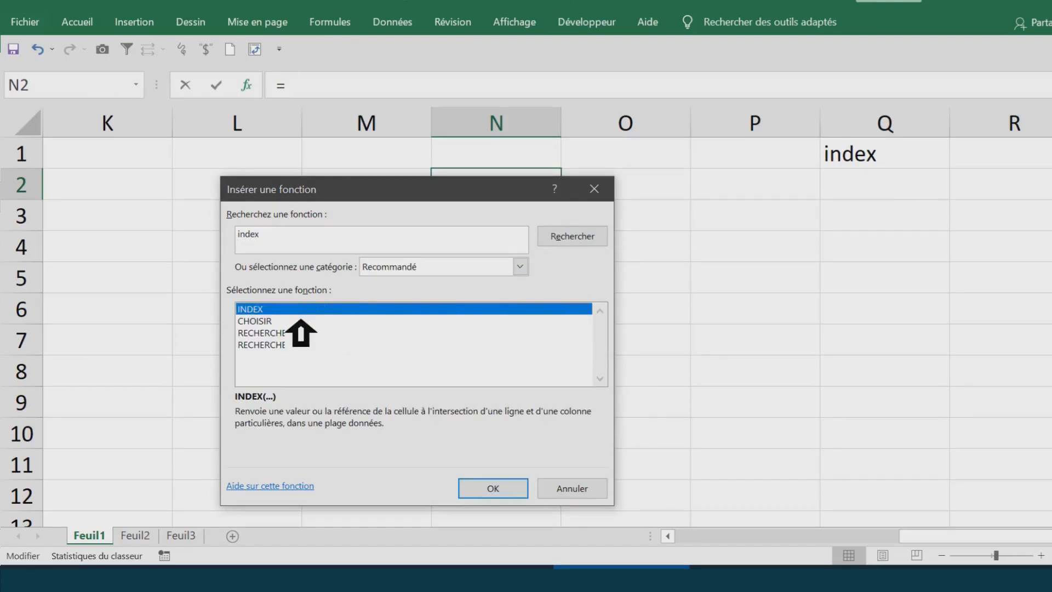
double_click(295, 311)
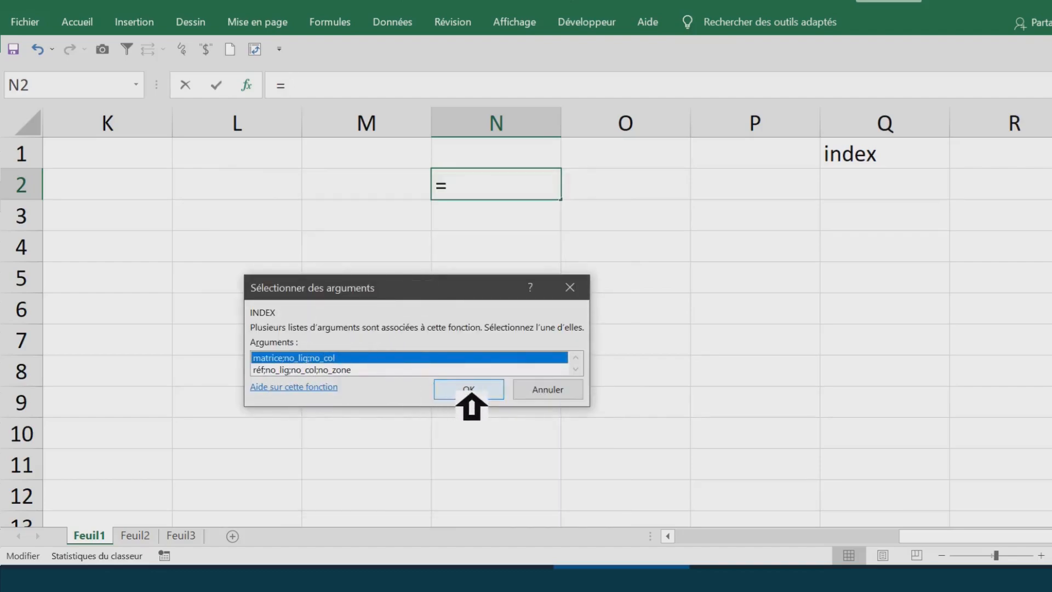
click(468, 390)
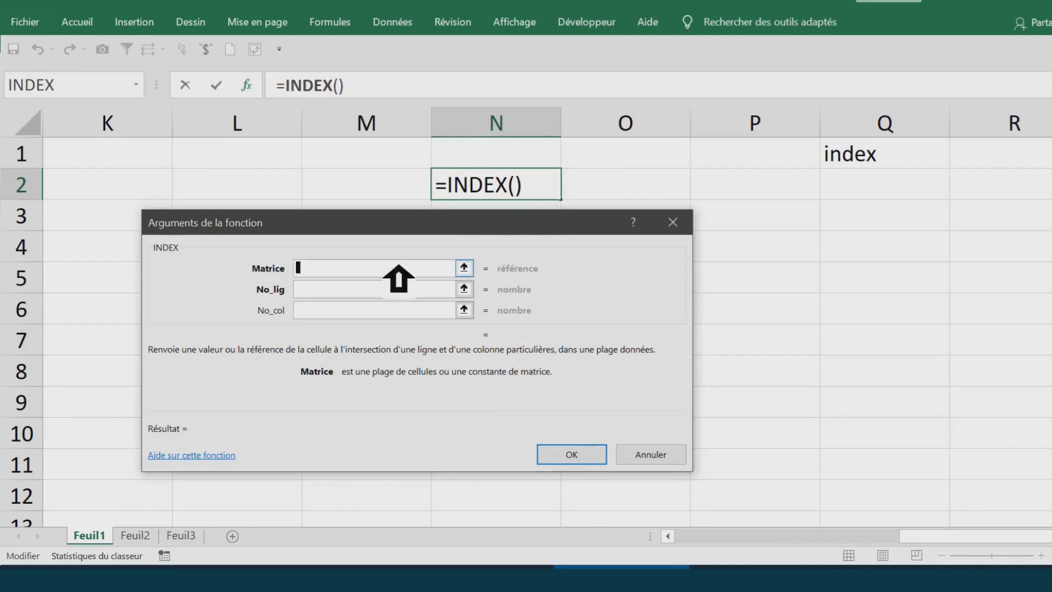
Review the descriptions of INDEX's Matrice, No_lig and No_col arguments, and cancel without inserting the function.
click(331, 292)
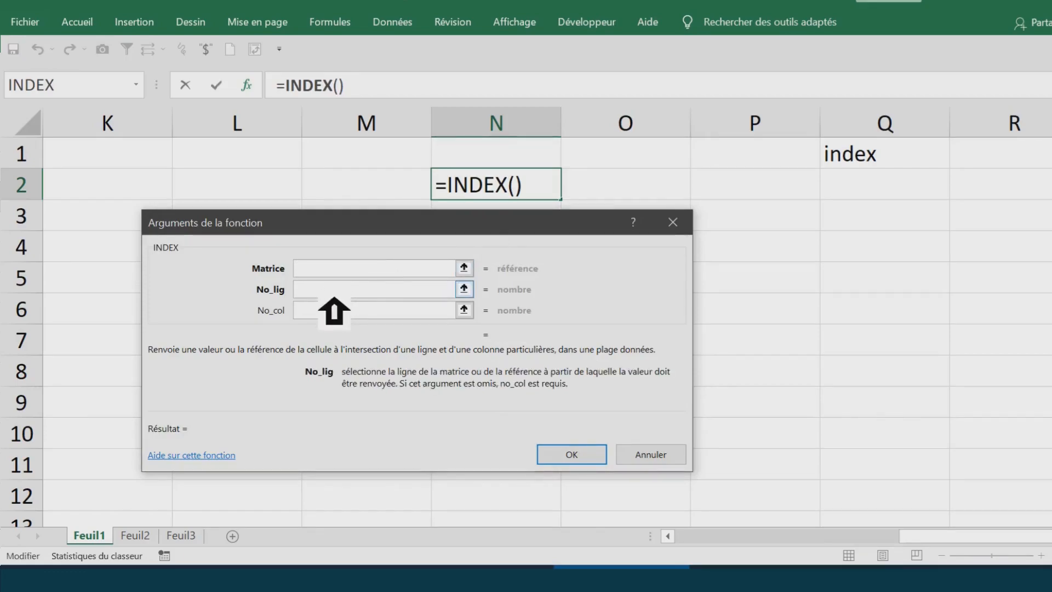
click(331, 313)
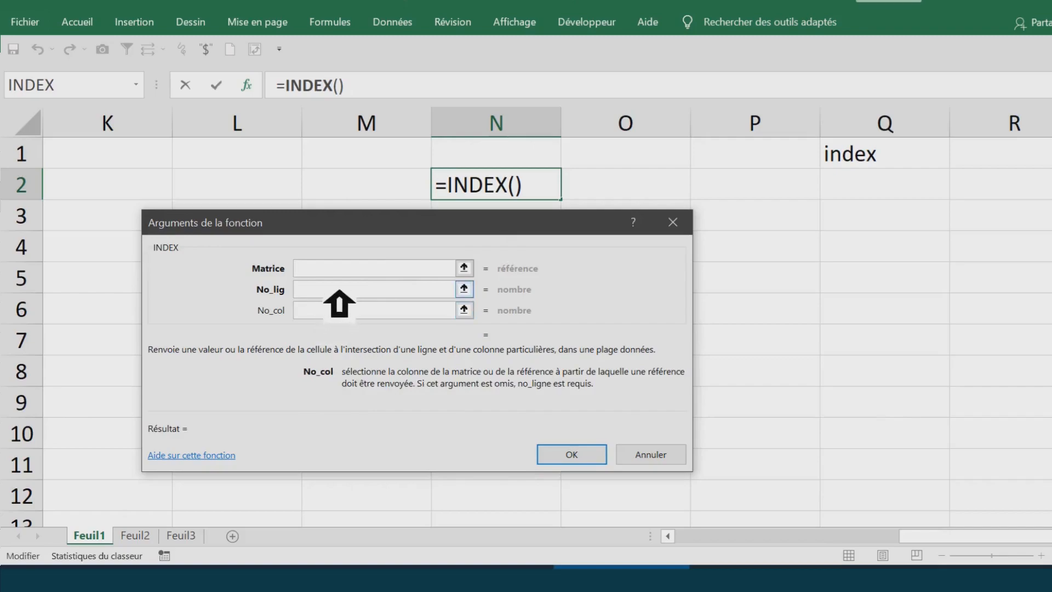
click(337, 273)
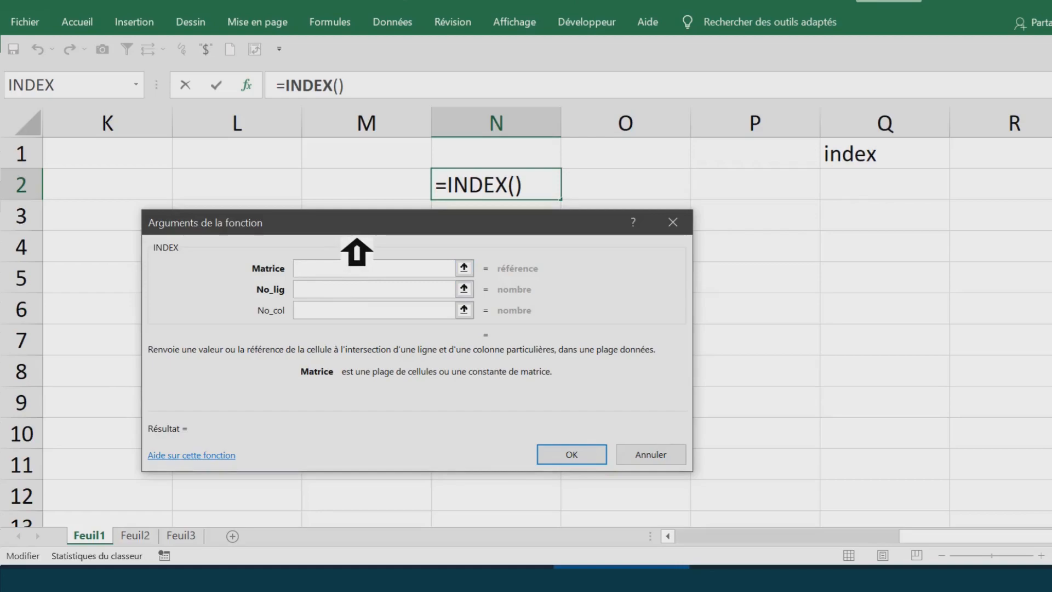
click(346, 289)
click(346, 309)
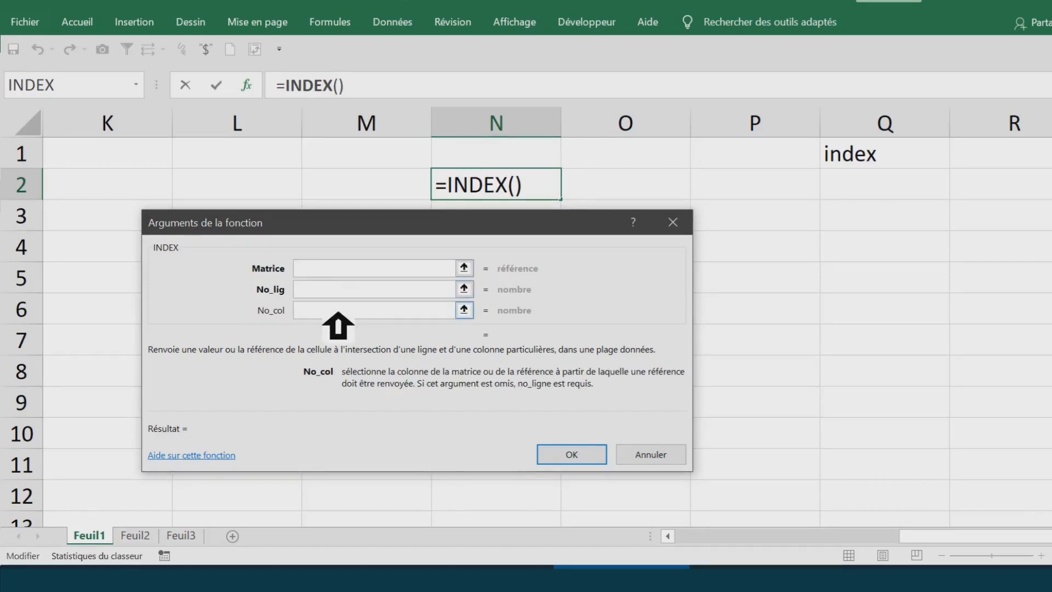
click(652, 454)
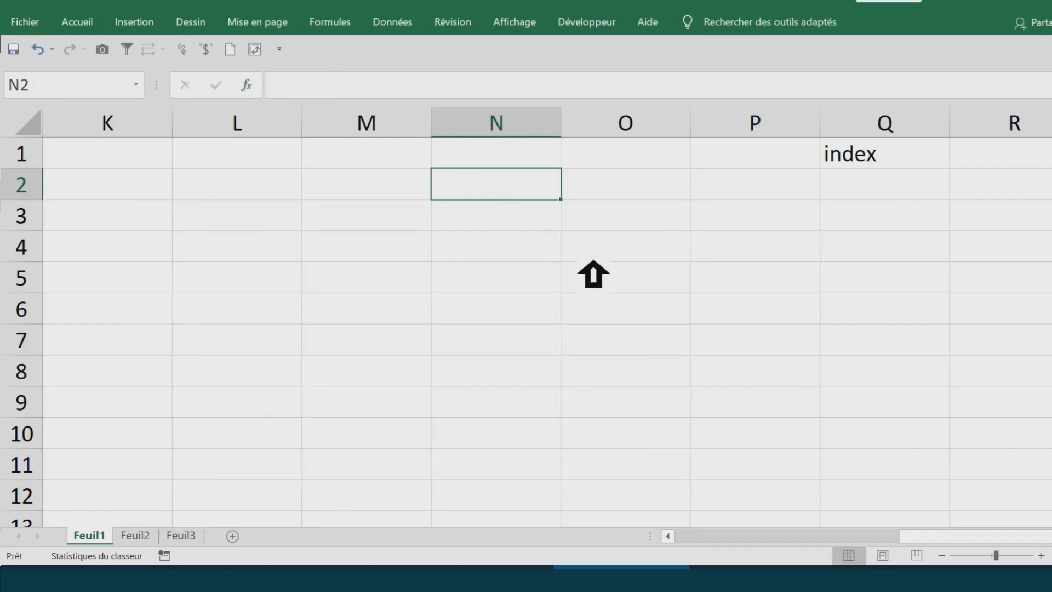
Enter the text "alea.entre.bornes" in cell N2, with periods between the words.
click(594, 264)
click(492, 192)
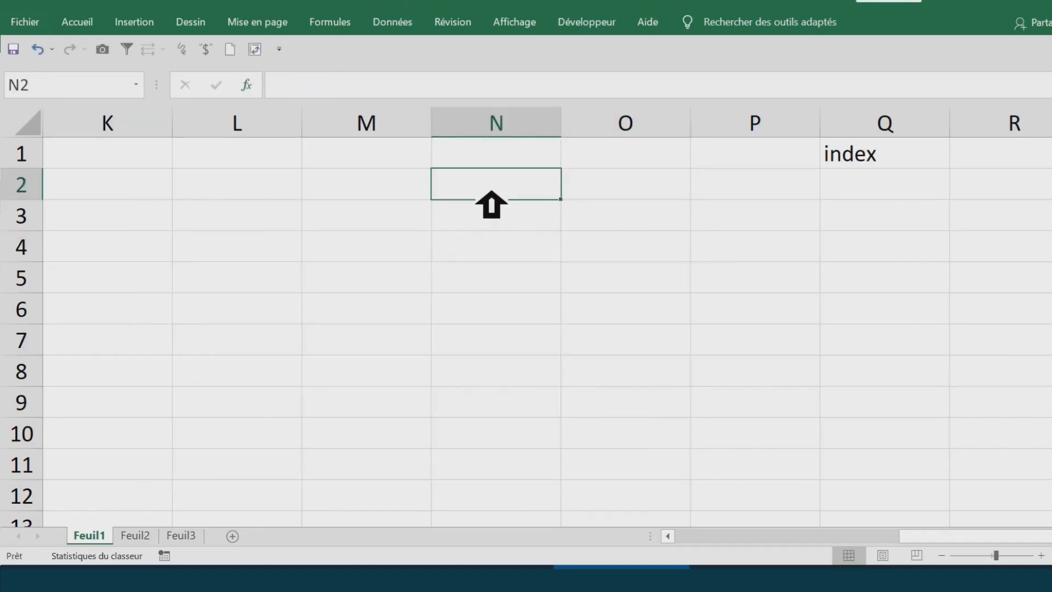
text(a)
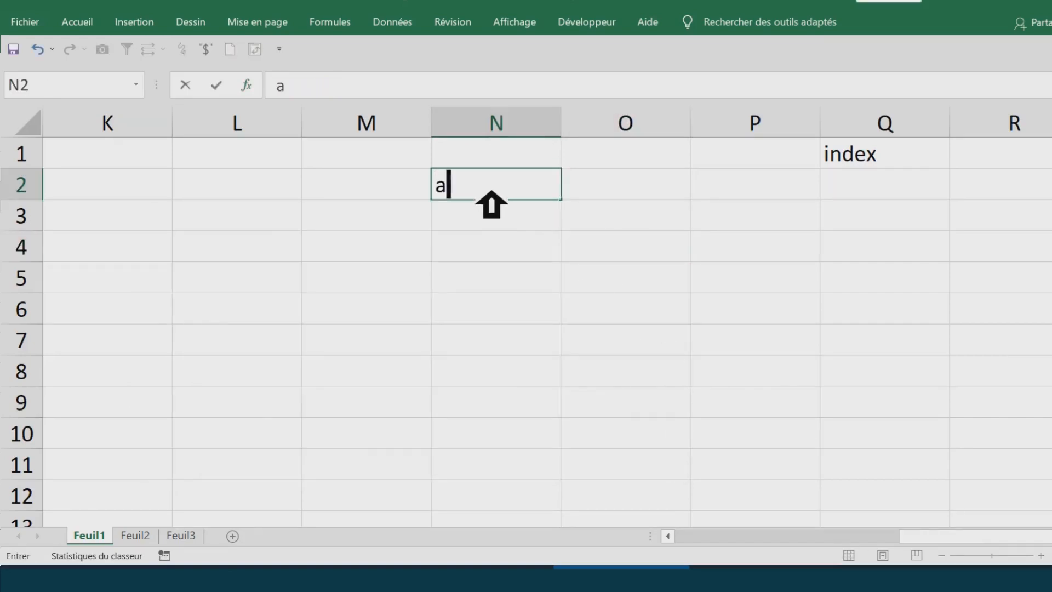
text(lea)
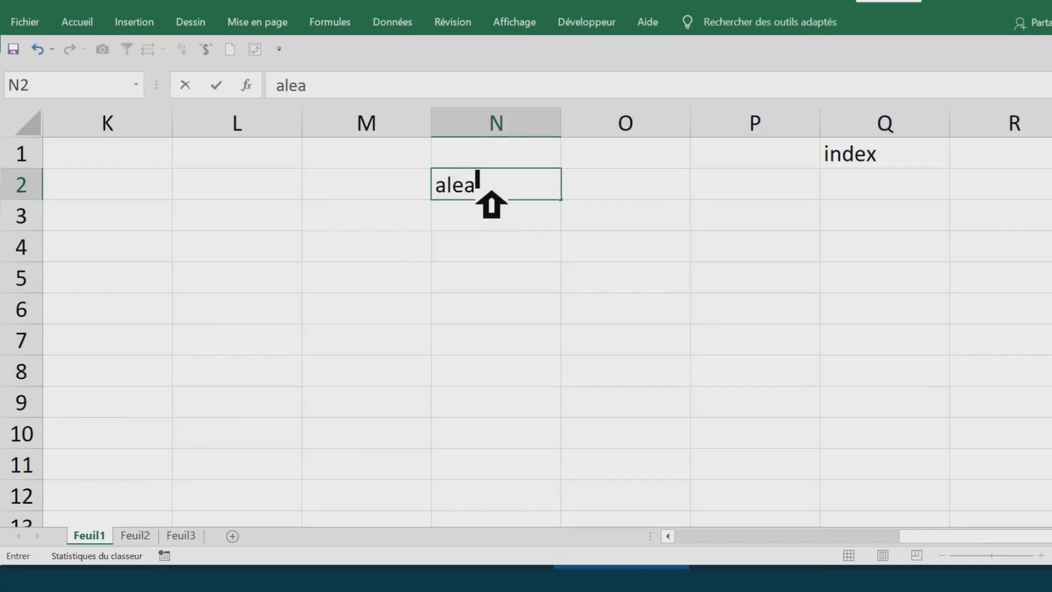
text(/entre)
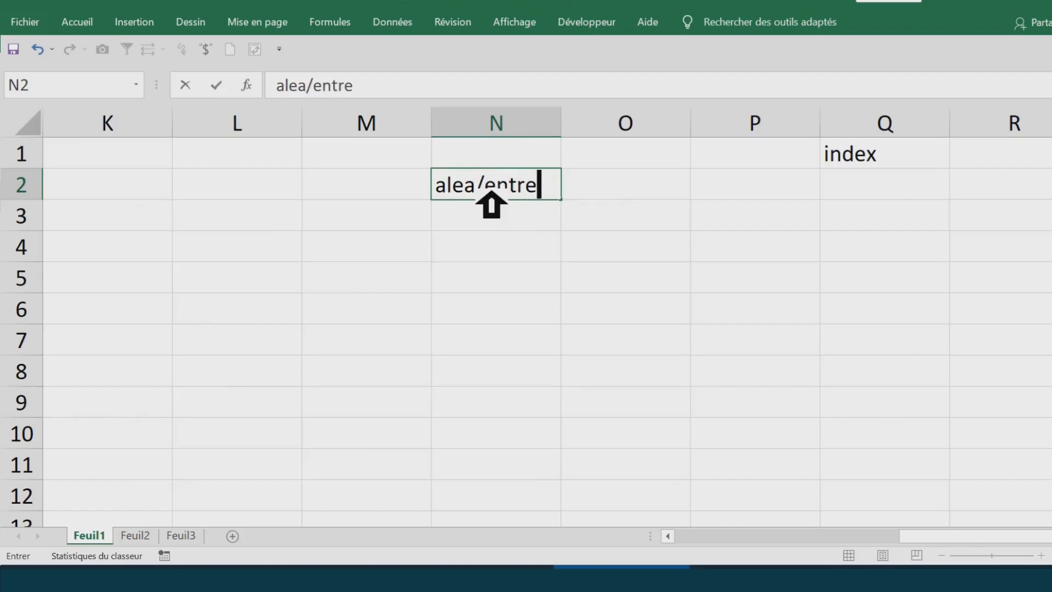
text(.bornes)
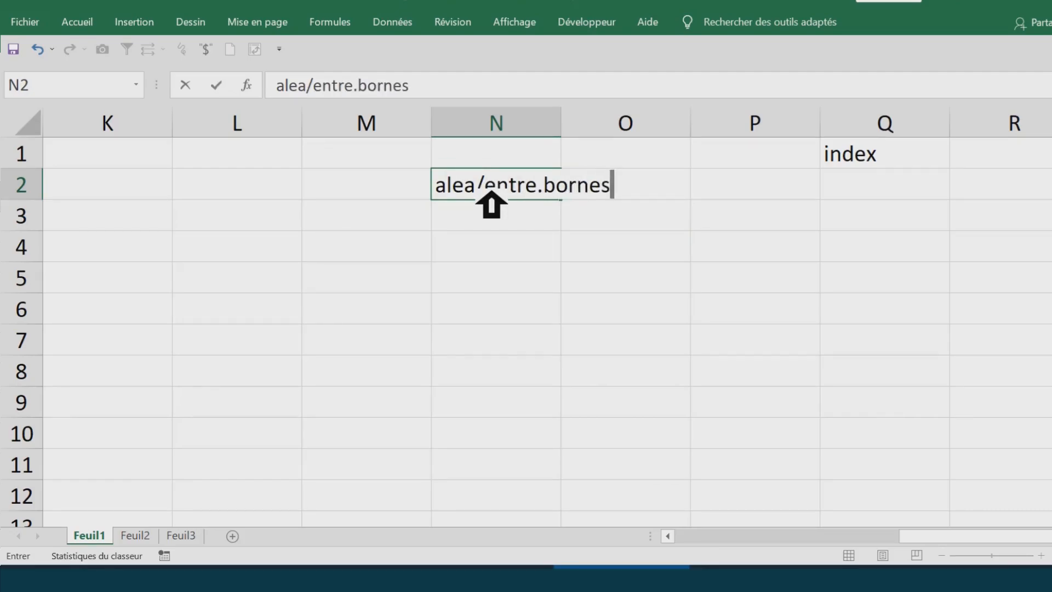
click(316, 89)
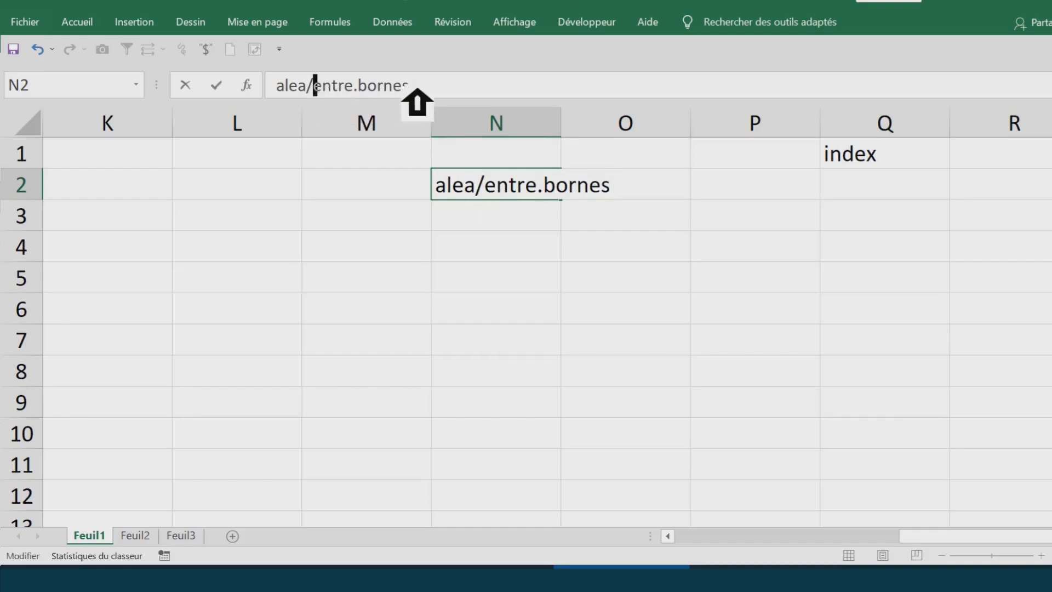
key(BackSpace)
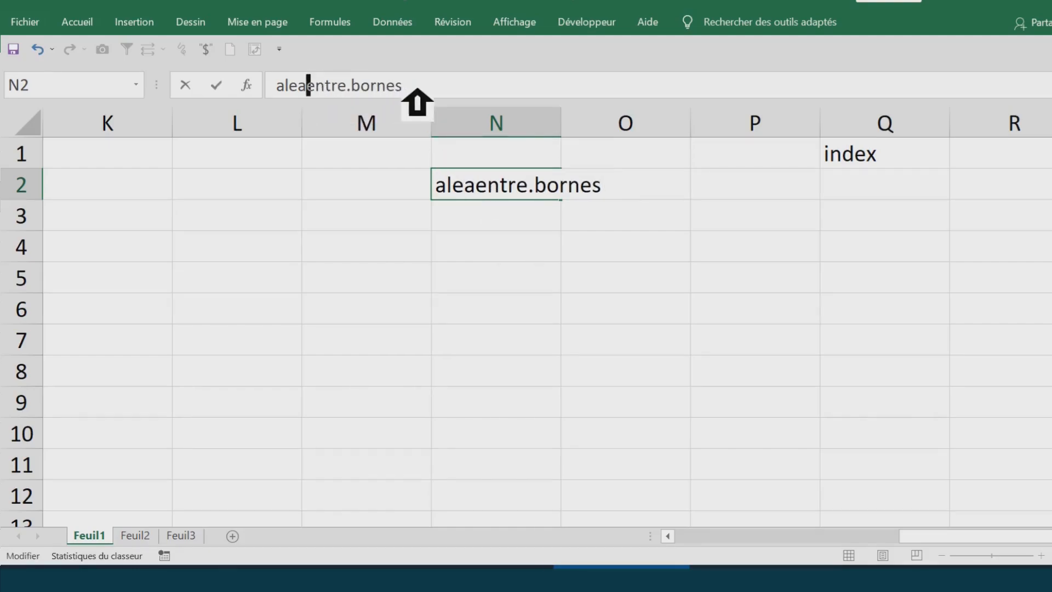
text(/)
key(BackSpace)
text(:)
key(BackSpace)
text(.)
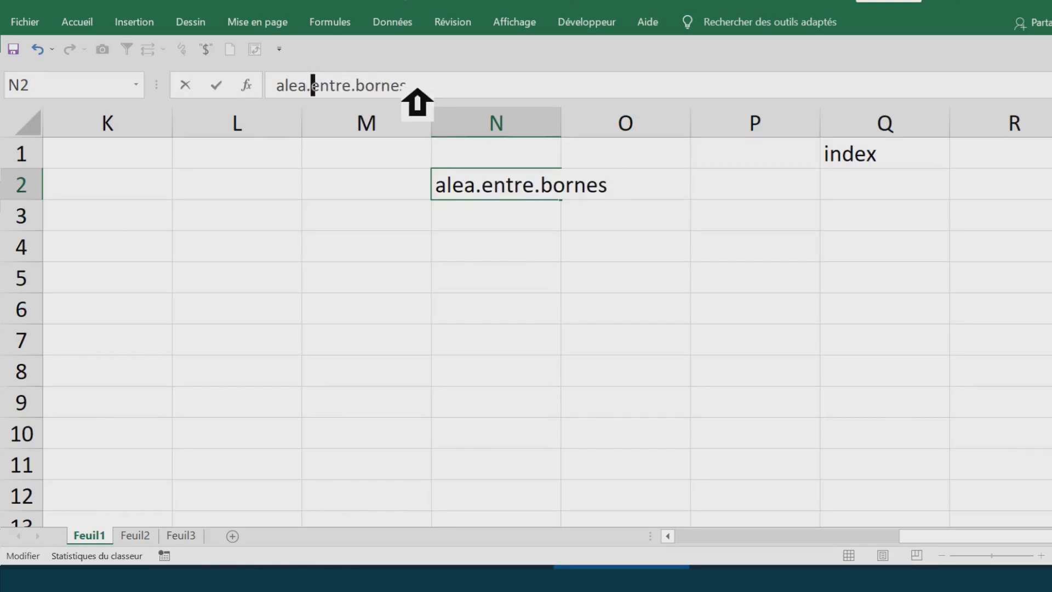
drag(276, 87, 473, 91)
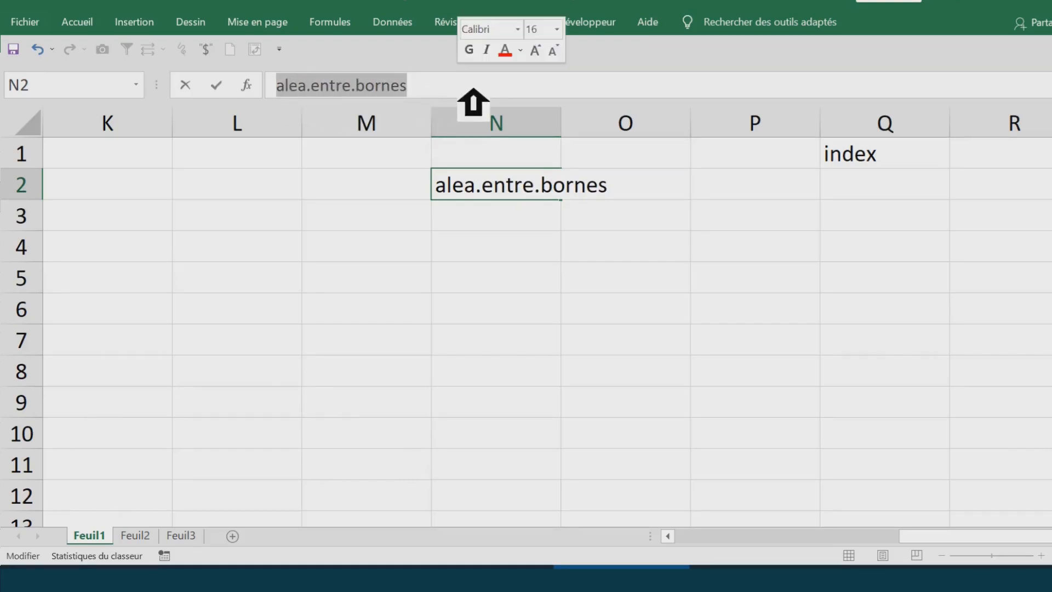
key(Return)
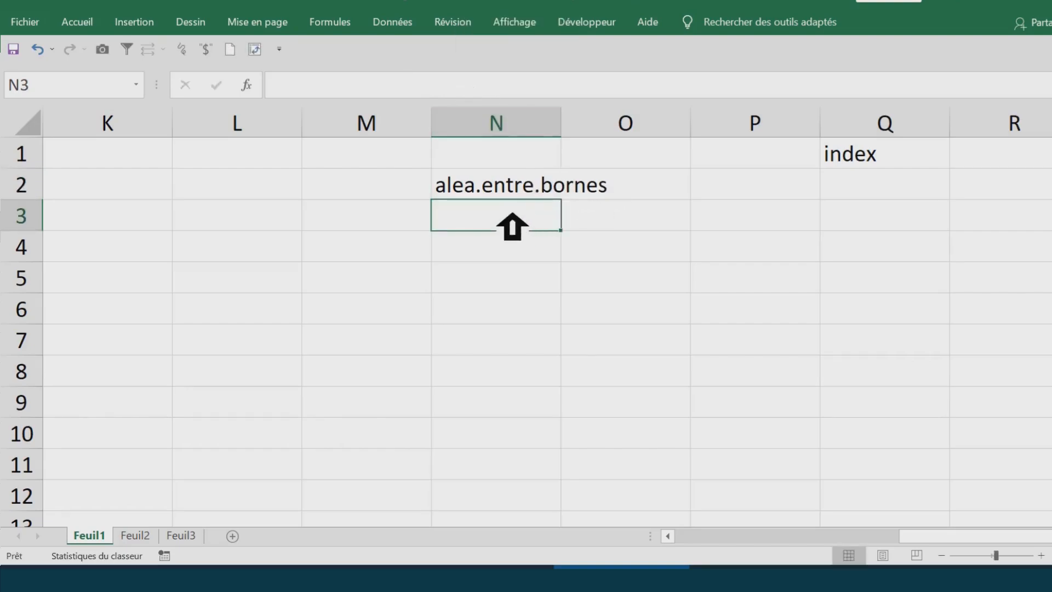
Copy the full text "alea.entre.bornes" from the contents of cell N2.
click(515, 195)
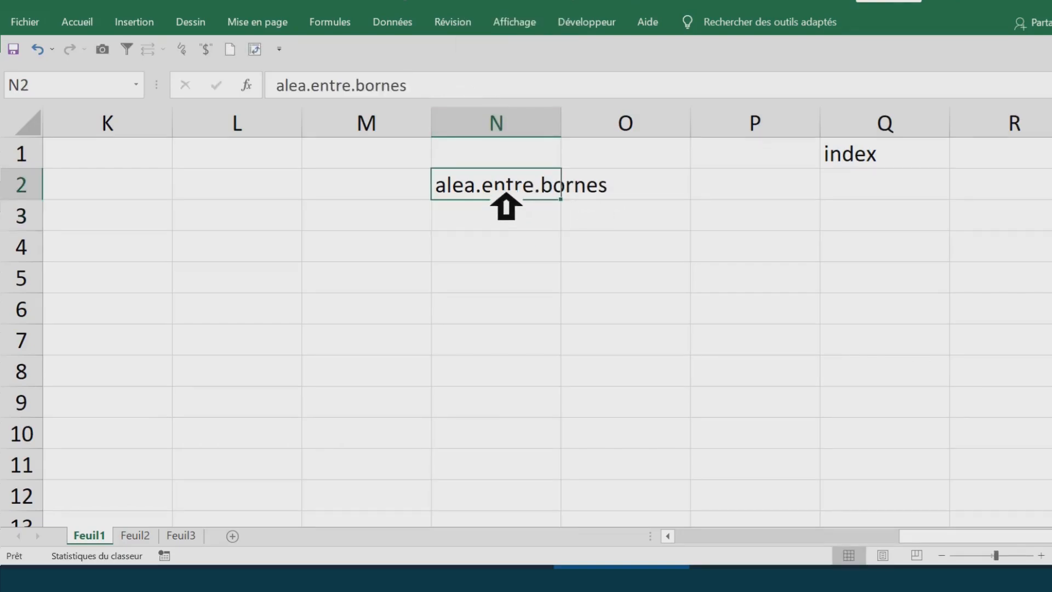
drag(278, 88, 446, 89)
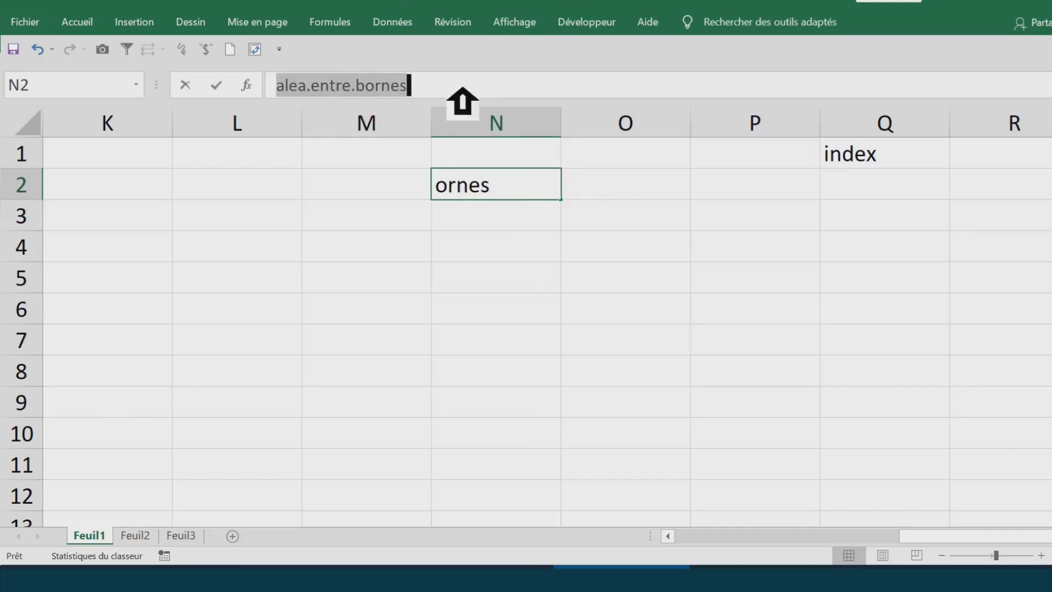
right_click(348, 86)
click(435, 125)
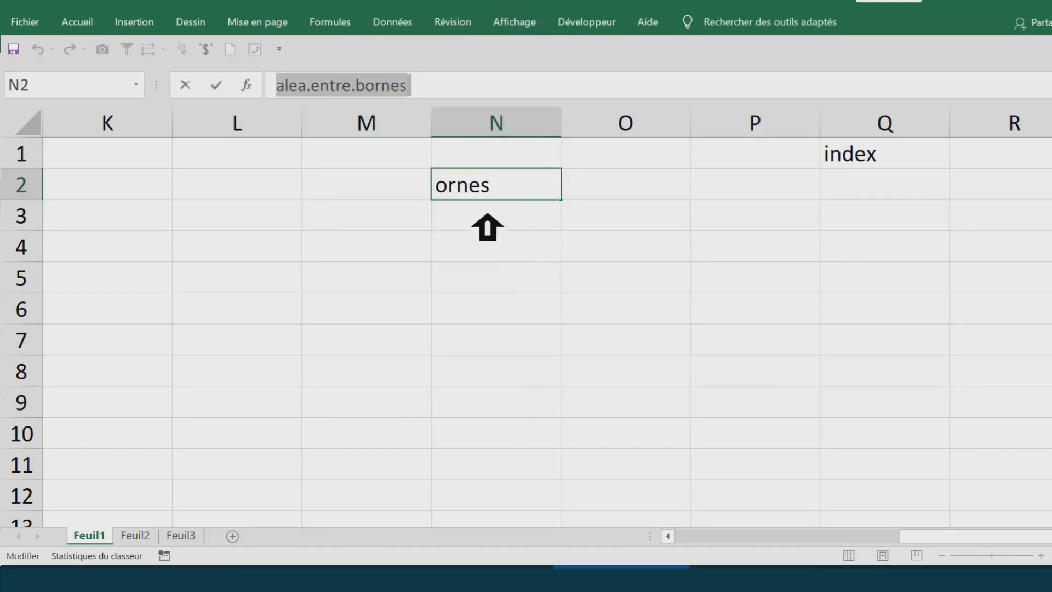
Enter =ALEA.ENTRE.BORNES(1;5) in cell N3 and reselect the cell to check its formula.
key(Return)
text(=)
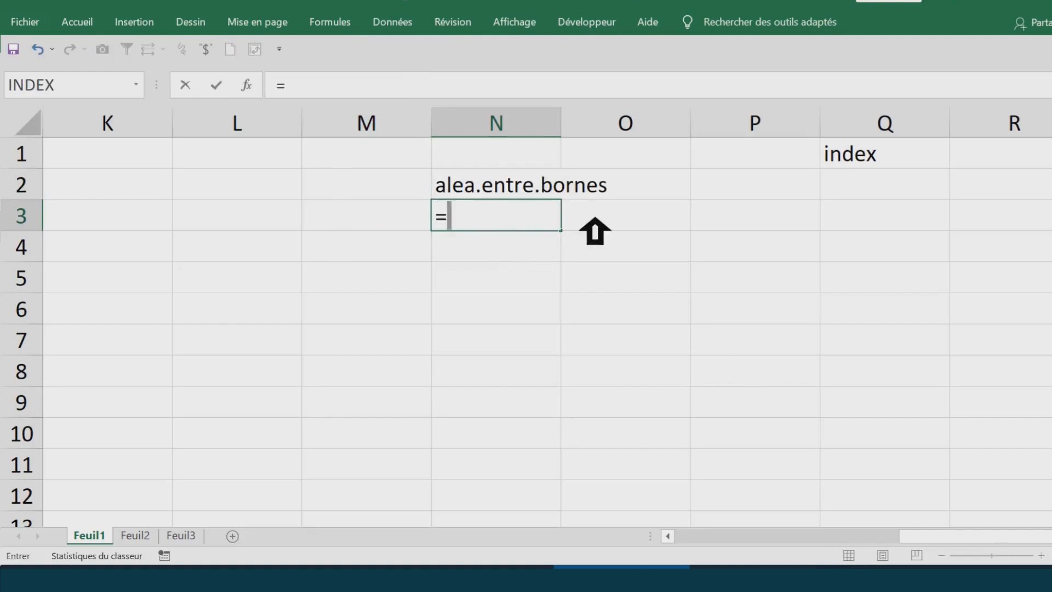
key(ctrl+v)
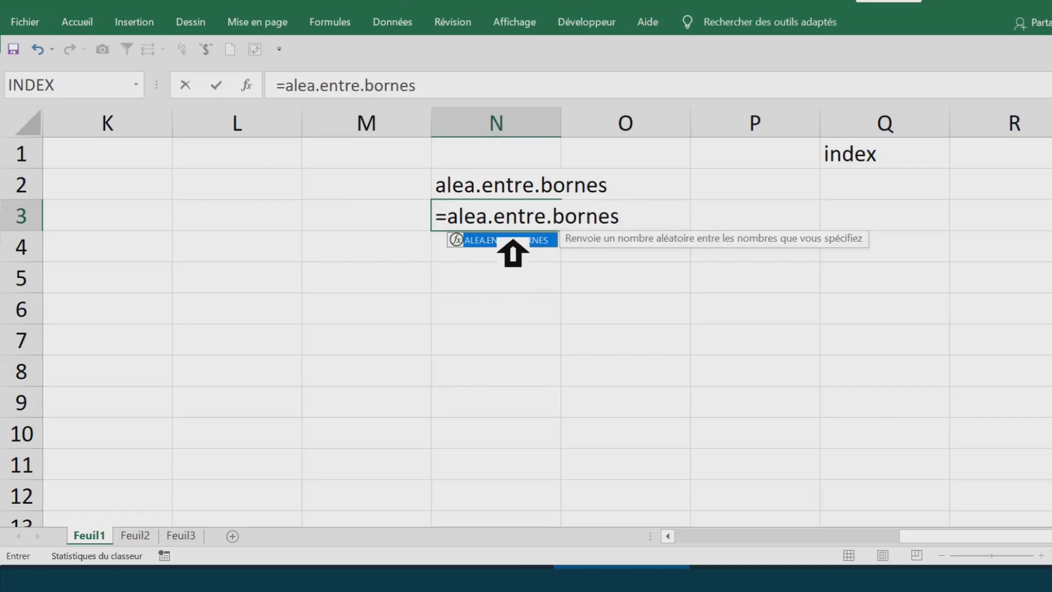
double_click(512, 241)
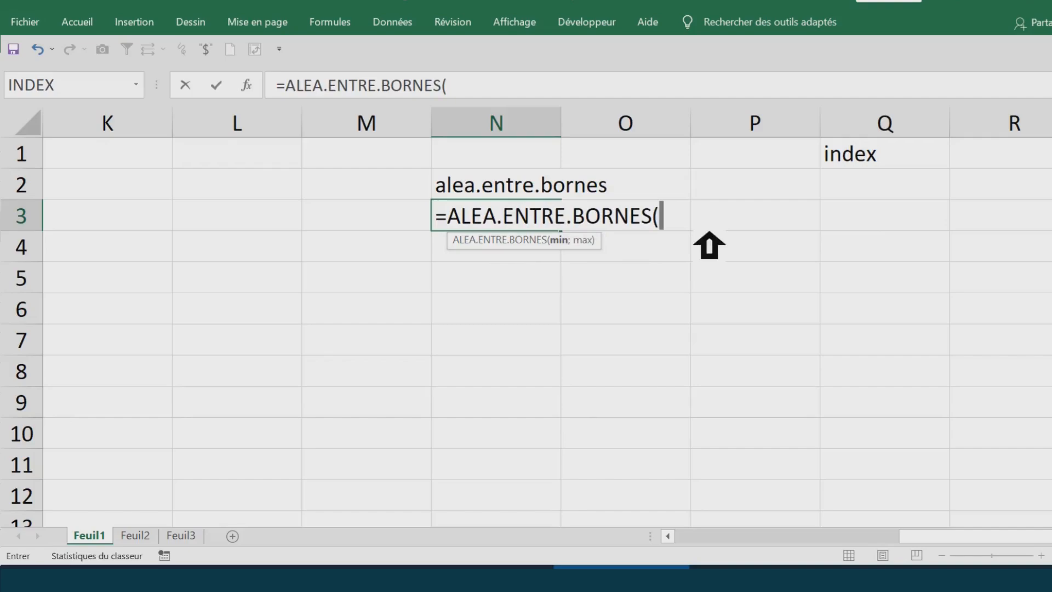
text(1;)
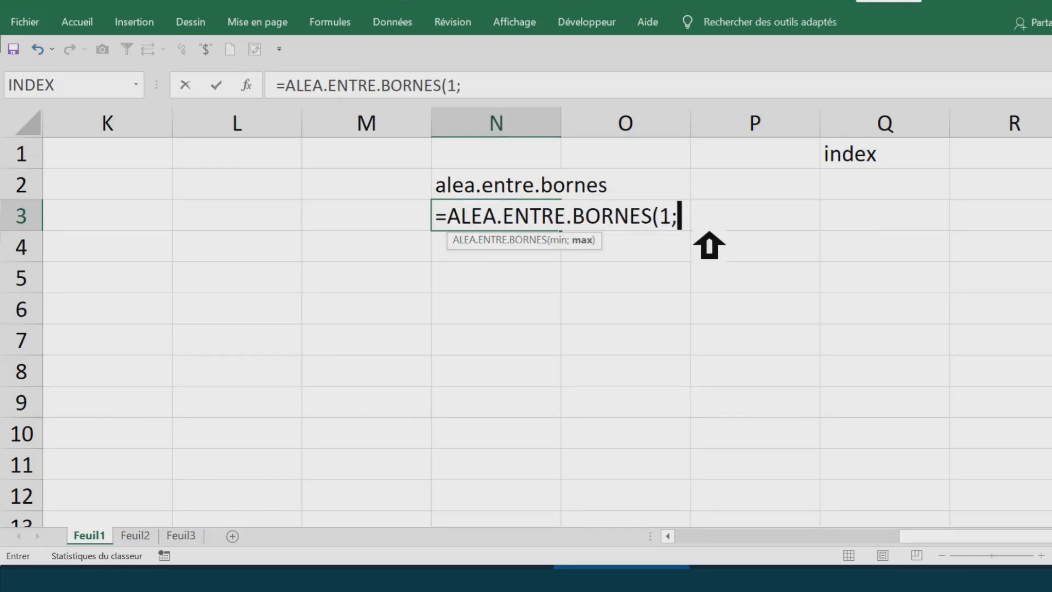
text(5))
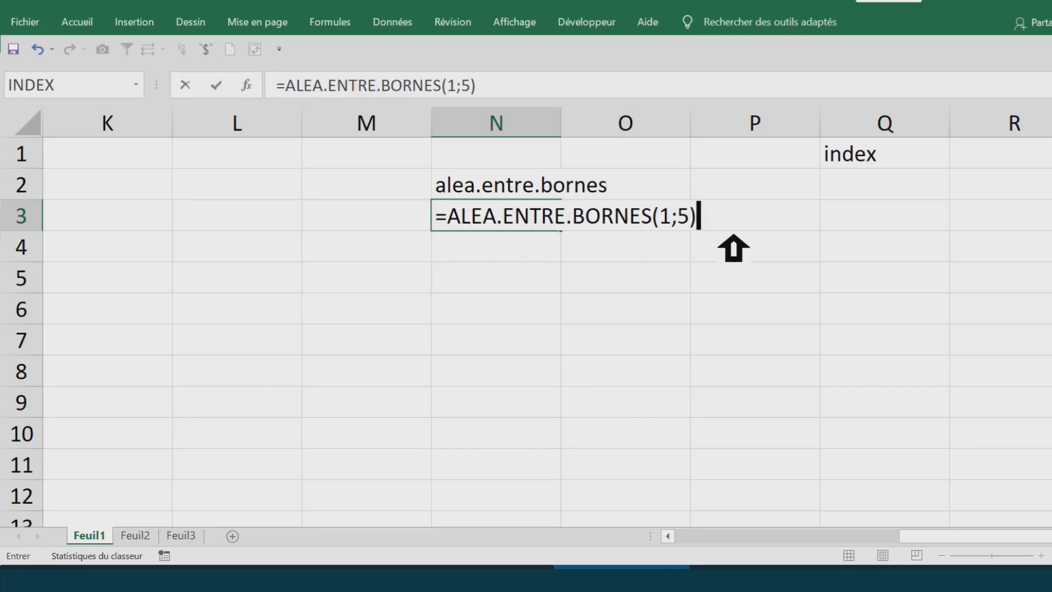
key(Return)
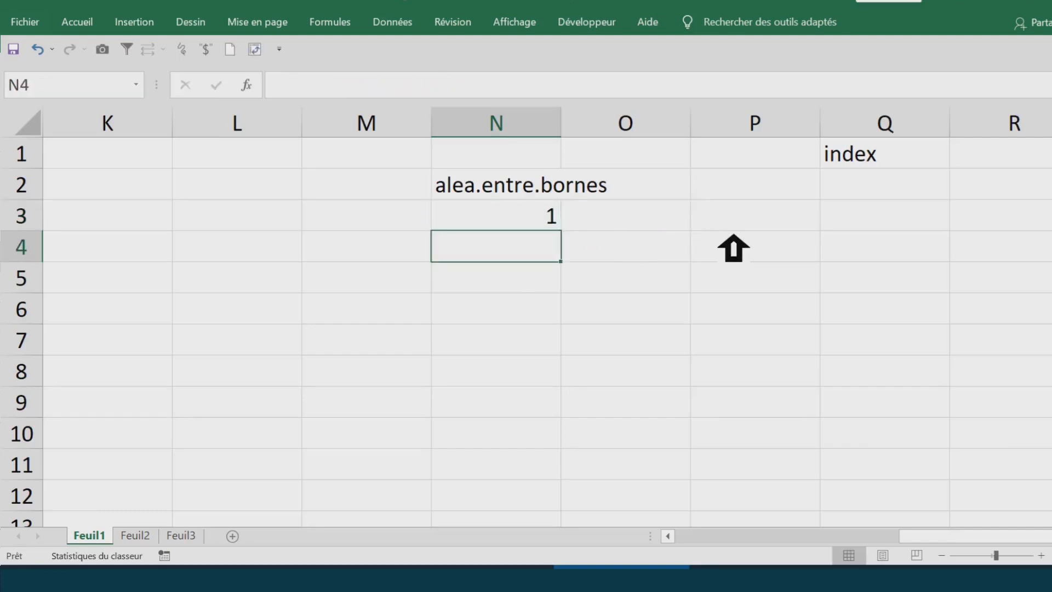
click(761, 217)
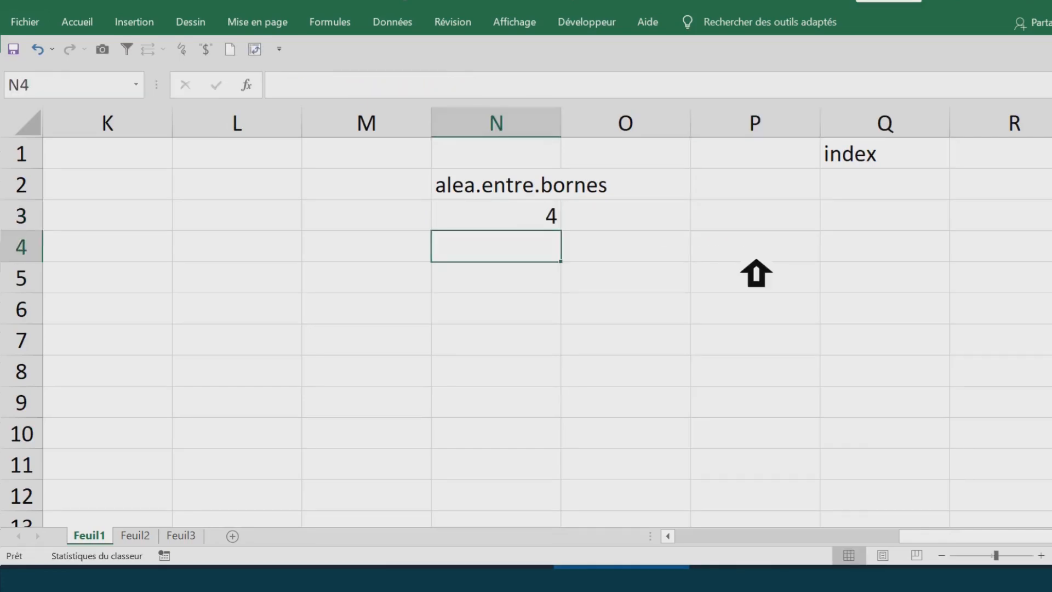
click(743, 217)
click(528, 220)
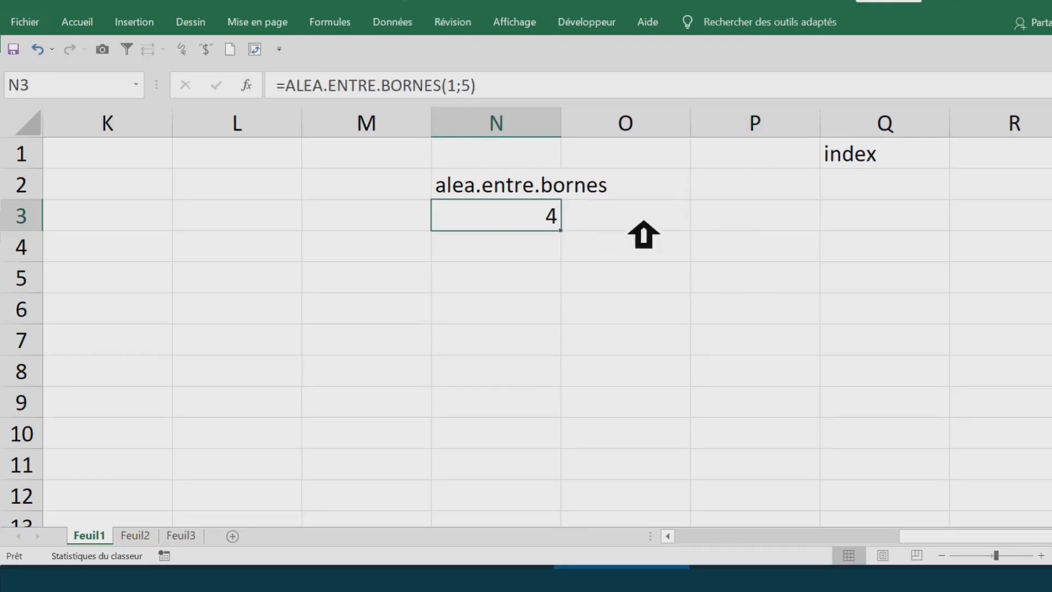
click(623, 236)
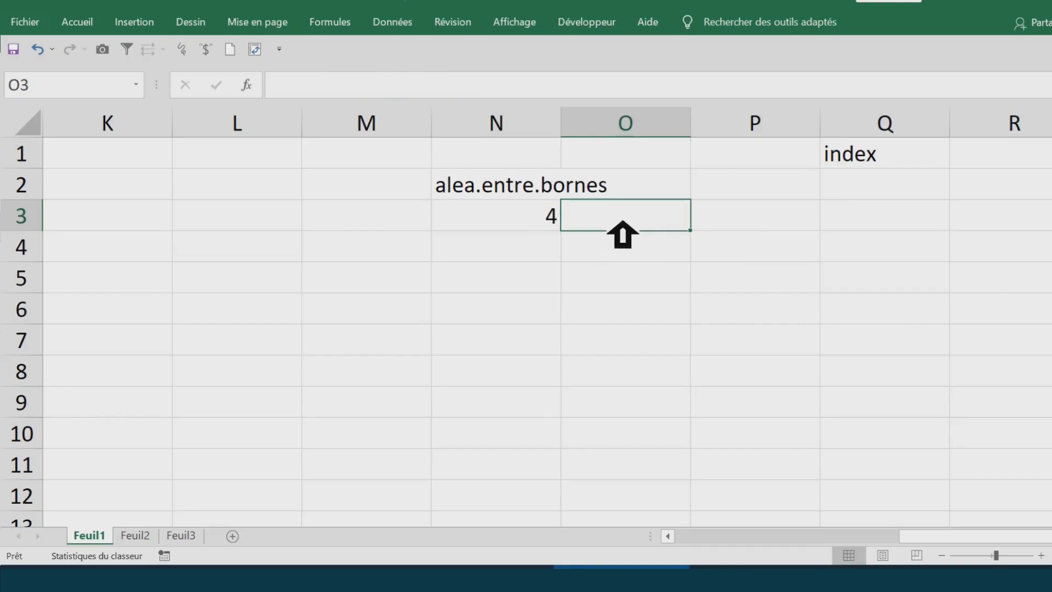
Go to cell A3 and examine the matrice and no_lig arguments of its INDEX formula, without changing them.
key(Left)
key(Left)
key(Left)
key(Left)
key(Left)
key(Left)
key(Left)
key(Left)
key(Left)
key(Left)
key(Left)
key(Left)
key(Left)
key(Left)
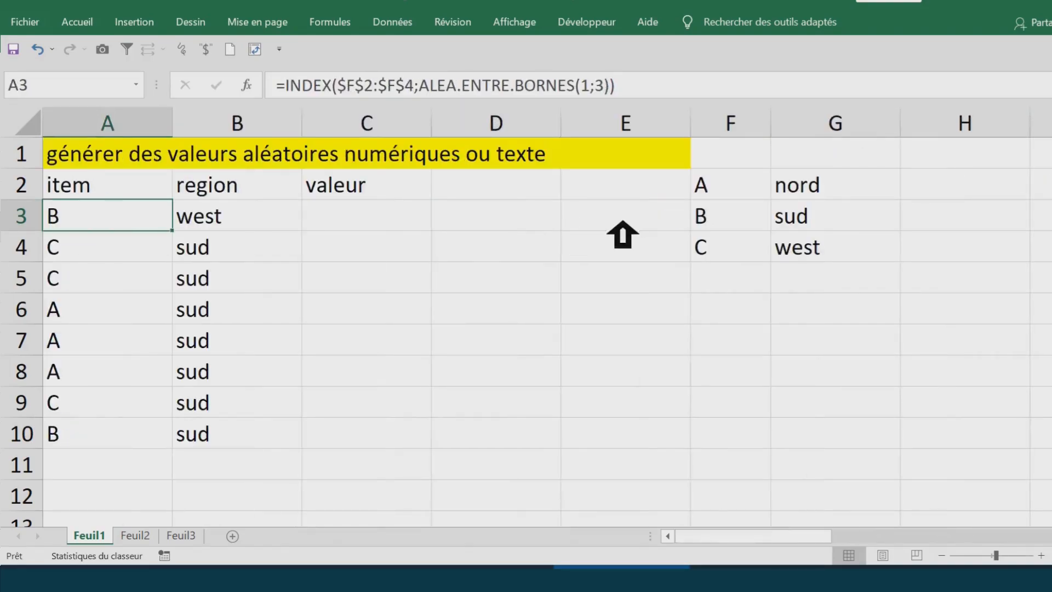
click(127, 196)
click(126, 227)
double_click(127, 225)
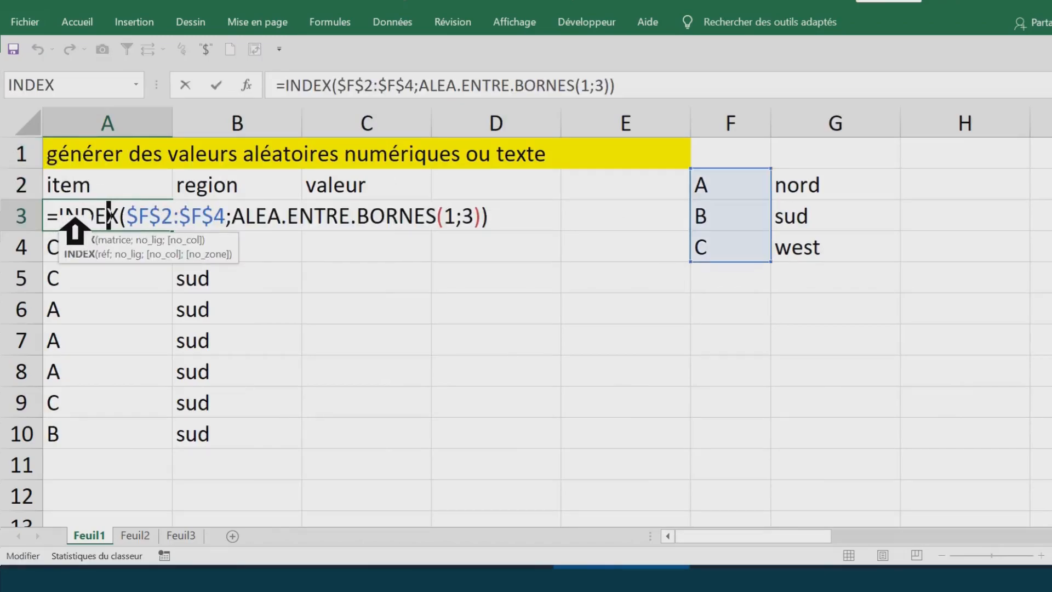
drag(75, 219, 233, 218)
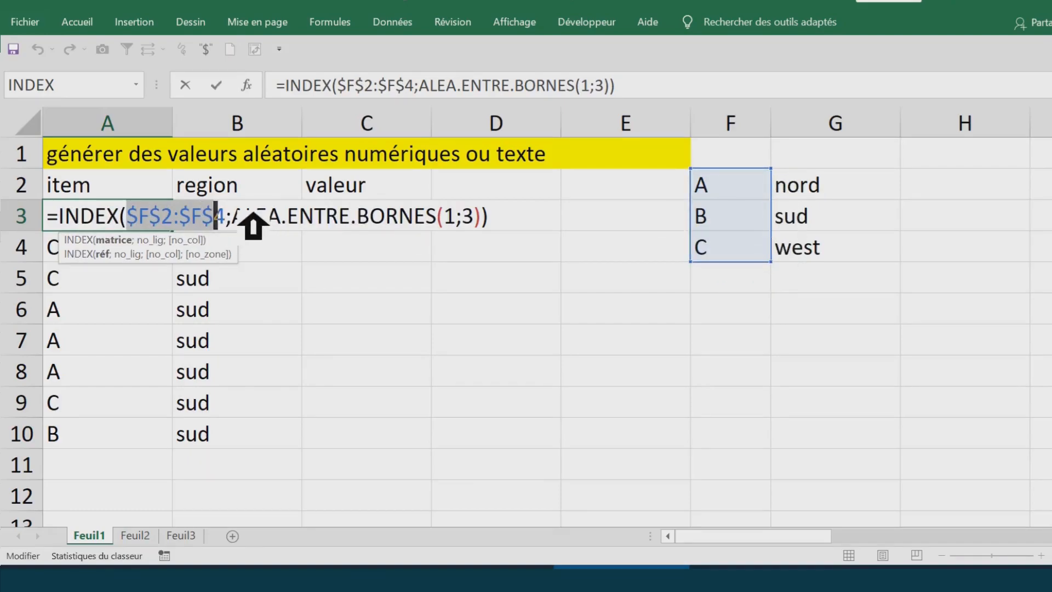
click(236, 217)
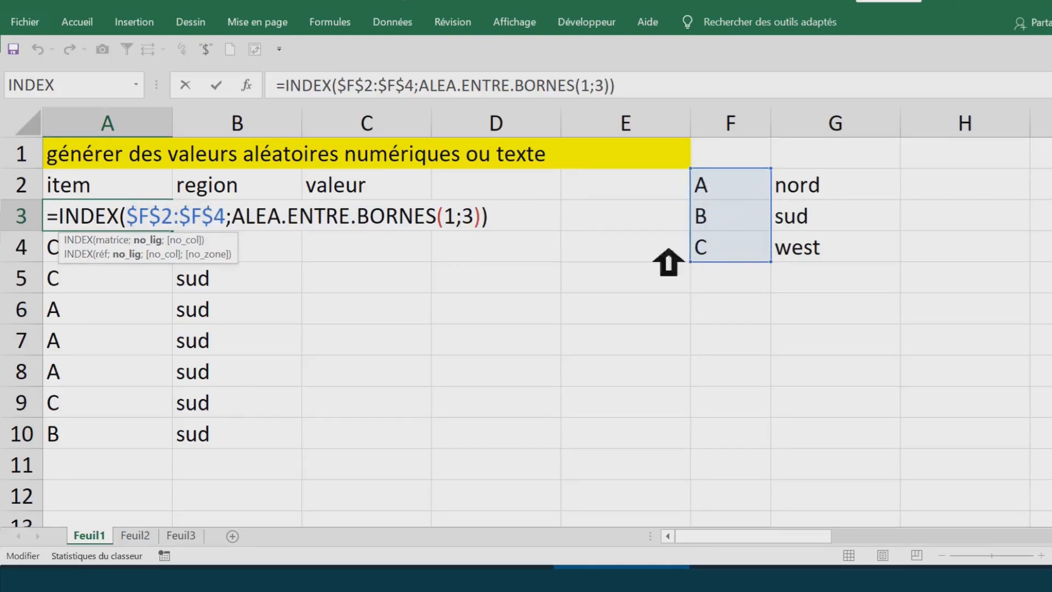
drag(240, 216, 494, 222)
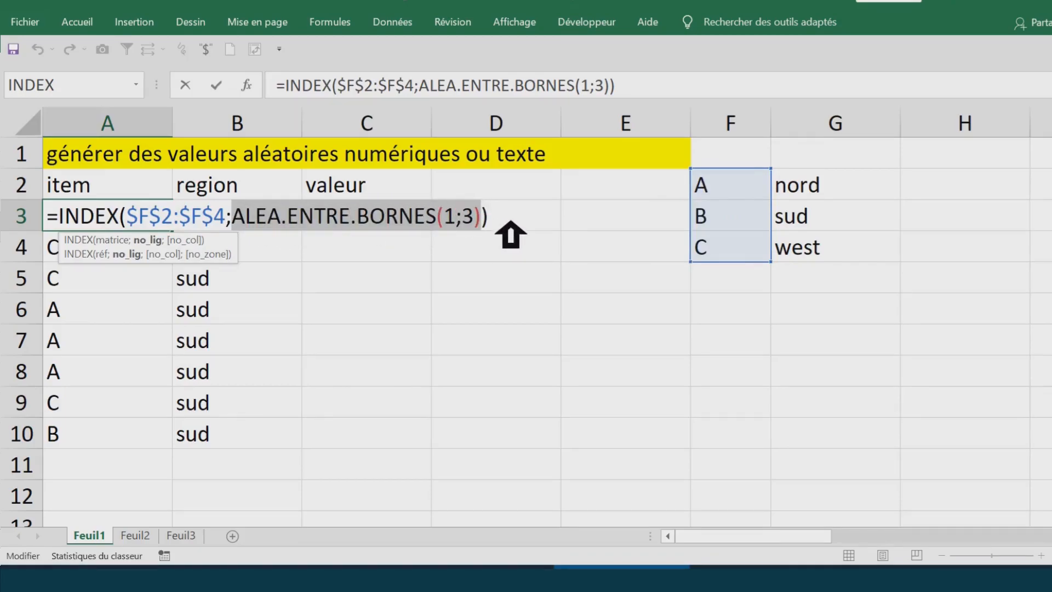
click(511, 222)
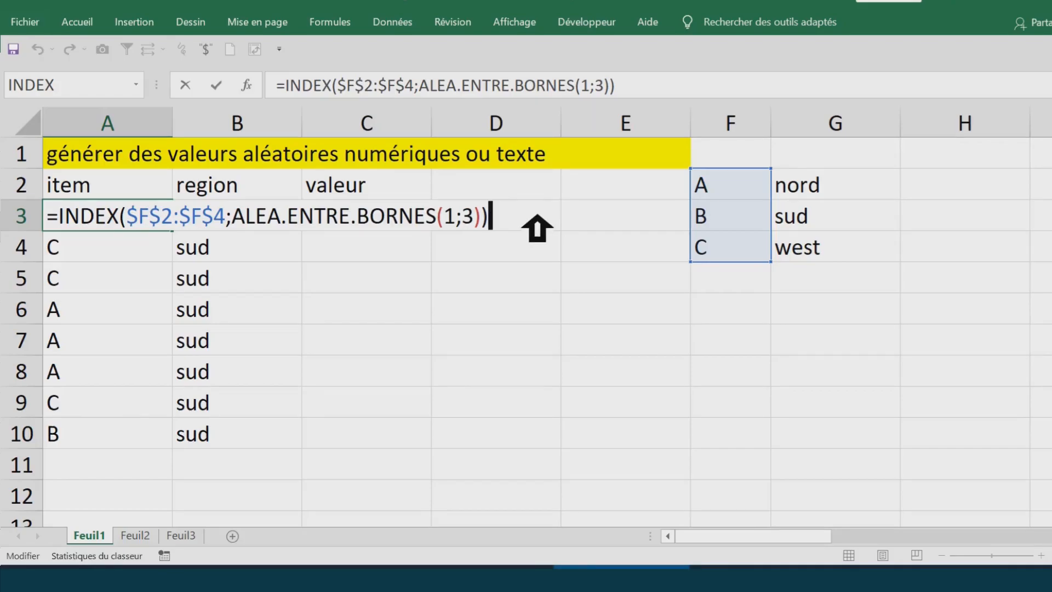
key(Return)
Clear the item formulas below A3, in the range A4:A11.
click(106, 222)
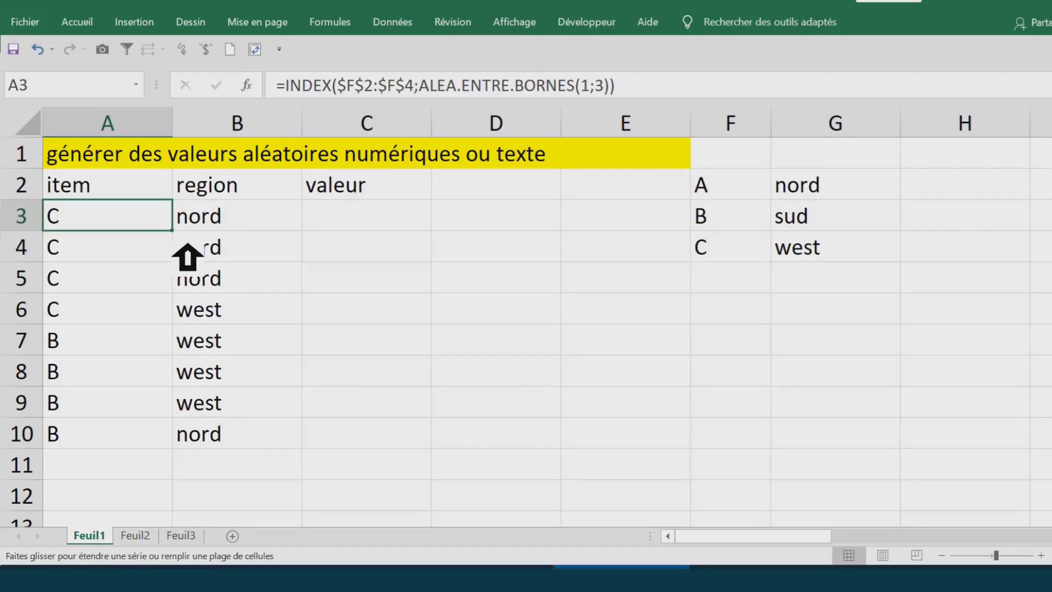
drag(185, 249, 184, 458)
drag(134, 258, 143, 470)
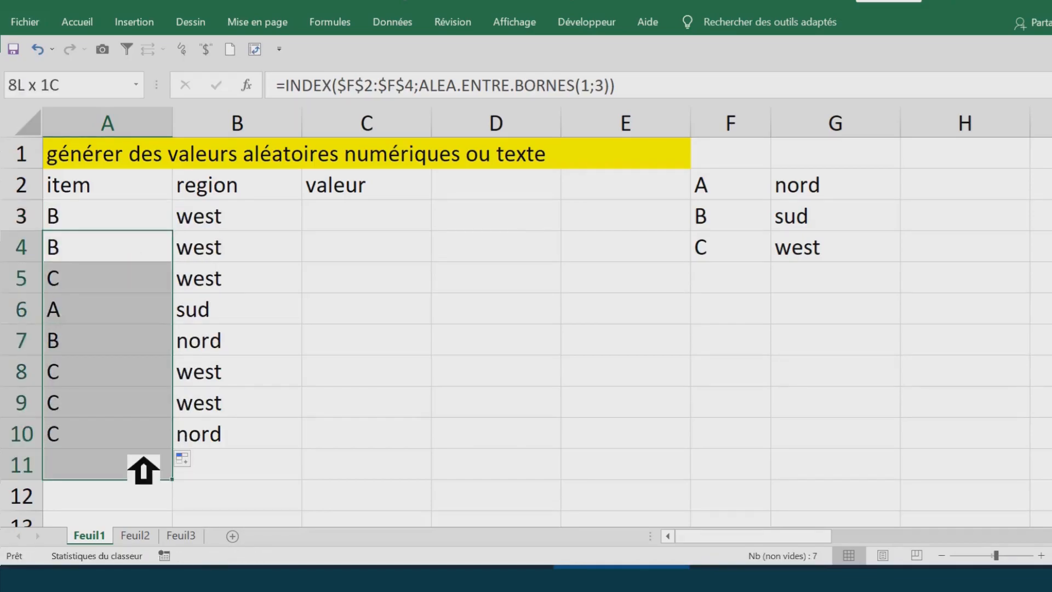
key(Delete)
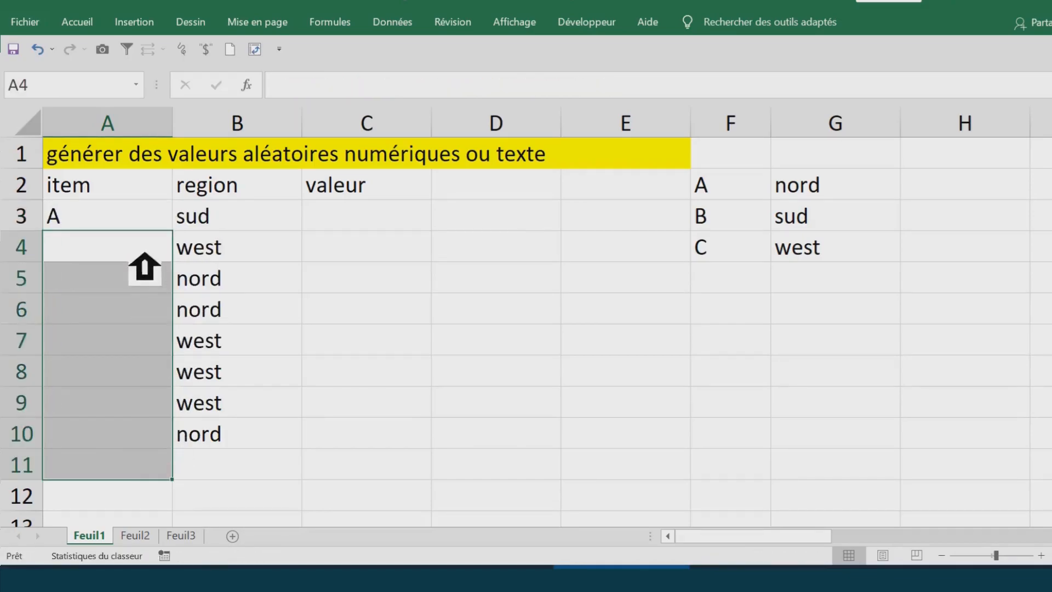
Fill the INDEX formula from A3 down the item column to A10, and select A3:A11.
click(137, 220)
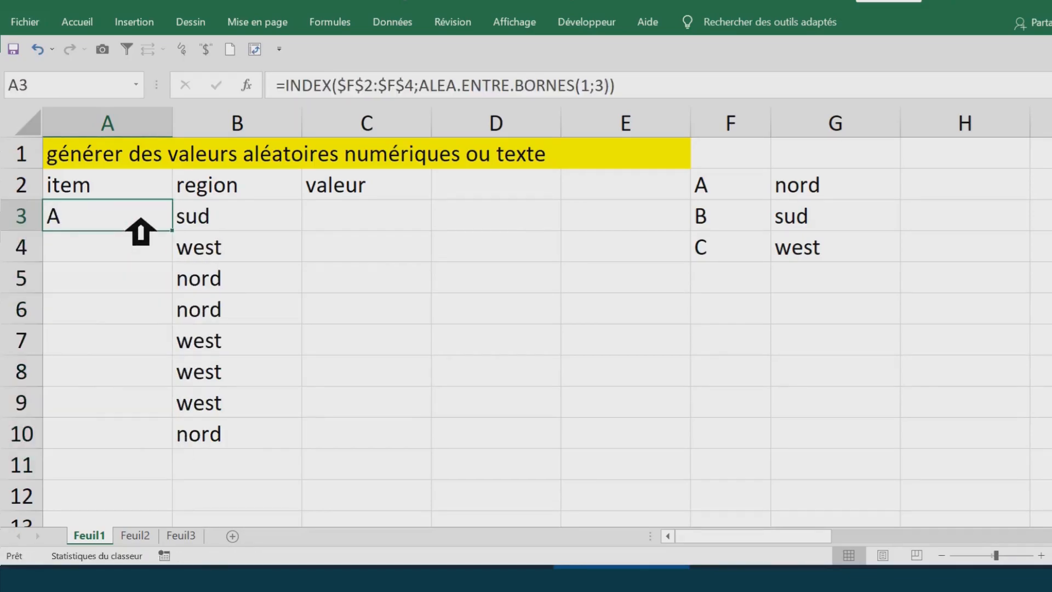
double_click(187, 239)
drag(113, 219, 118, 458)
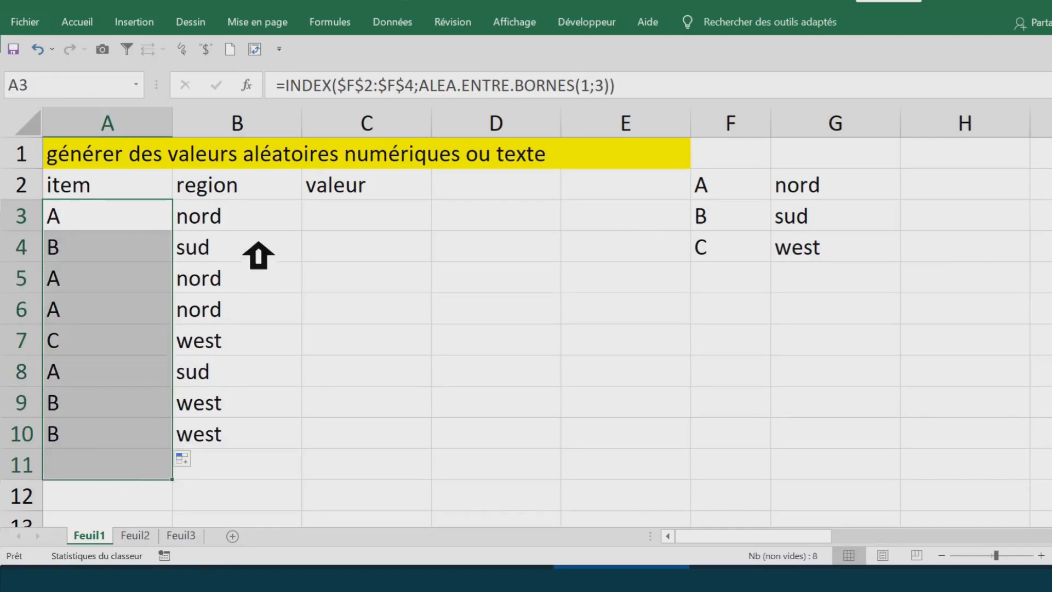
Inspect the region formula in B3 and select its source range G2:G4.
click(241, 220)
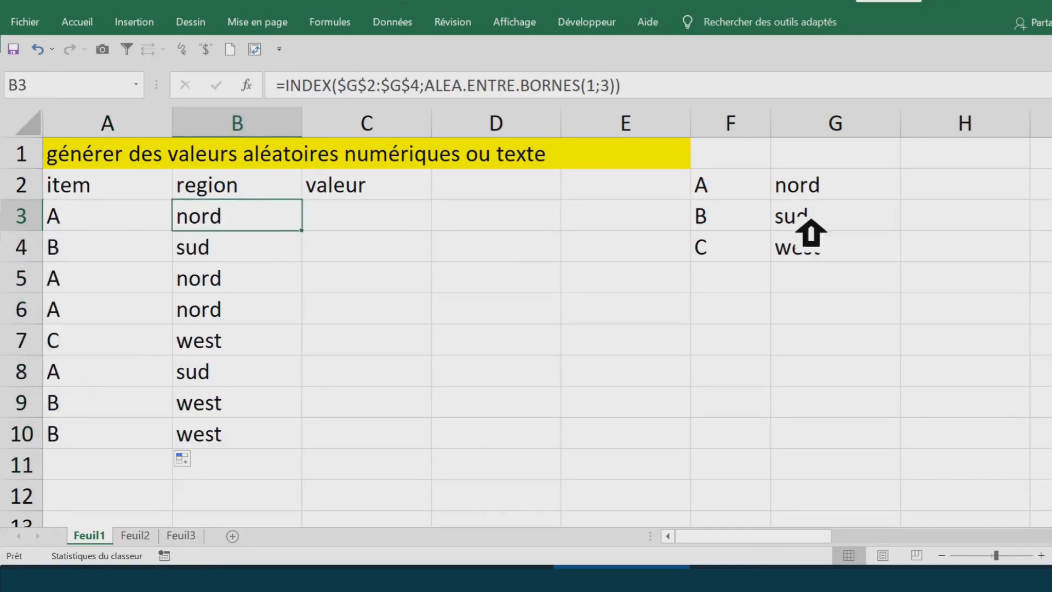
click(837, 191)
drag(853, 202, 853, 257)
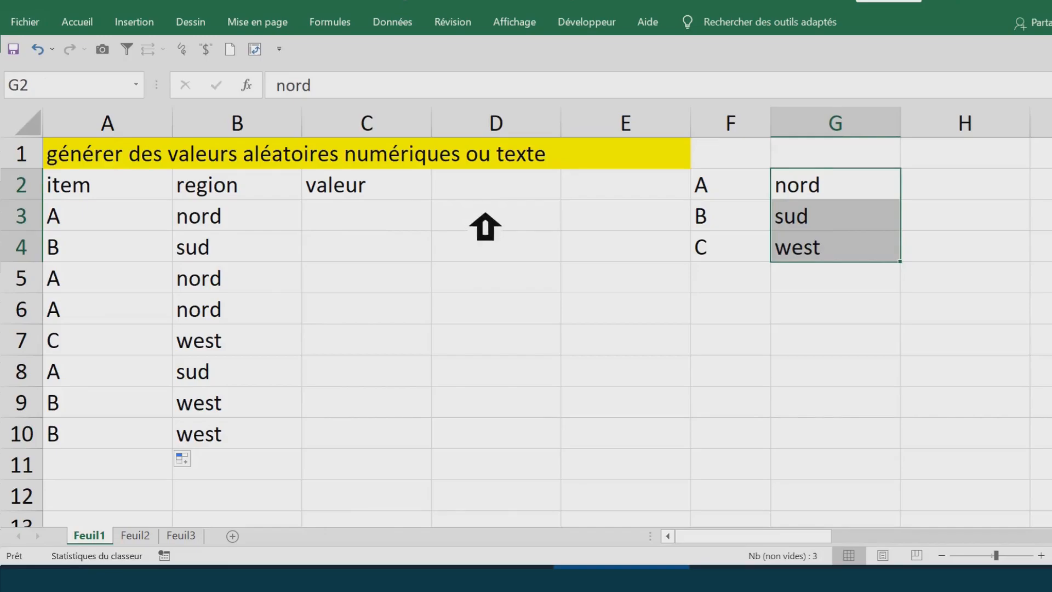
Start an INDEX formula in cell D3 with the region list G2:G4 as its matrice argument.
click(502, 217)
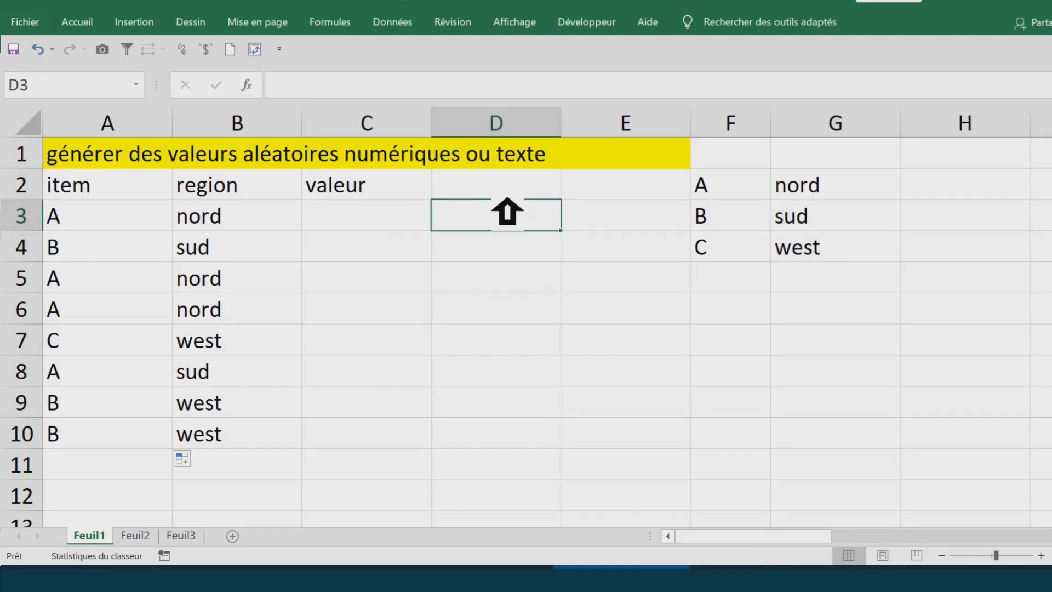
text(=i)
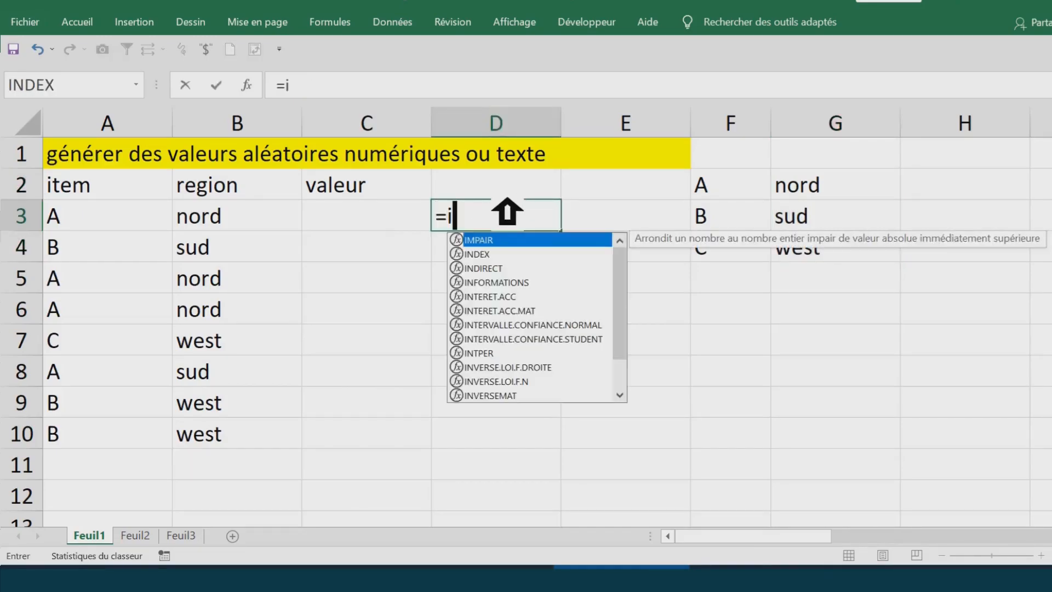
text(ndex)
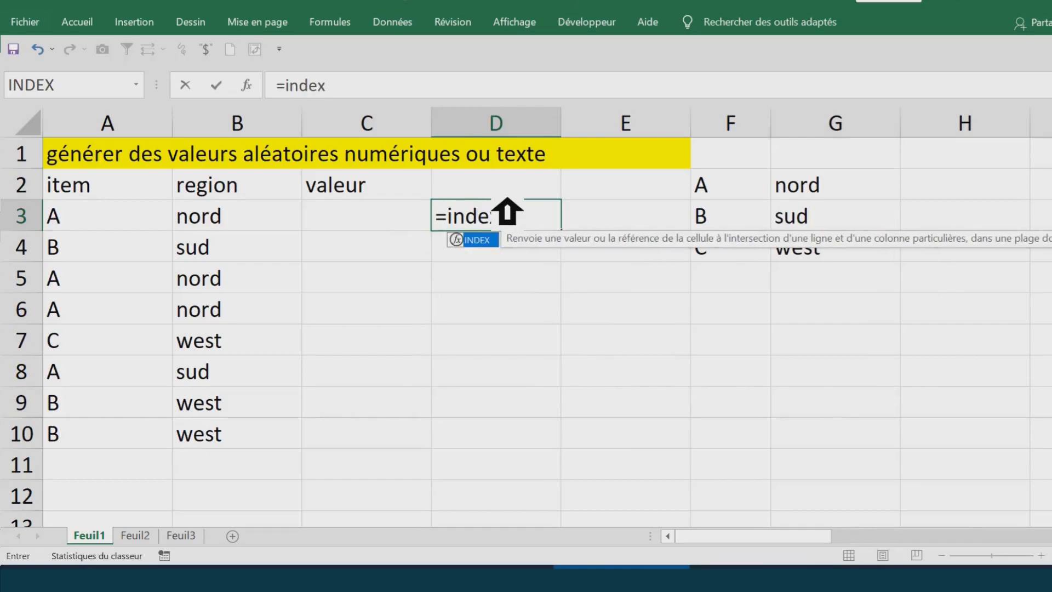
key(Tab)
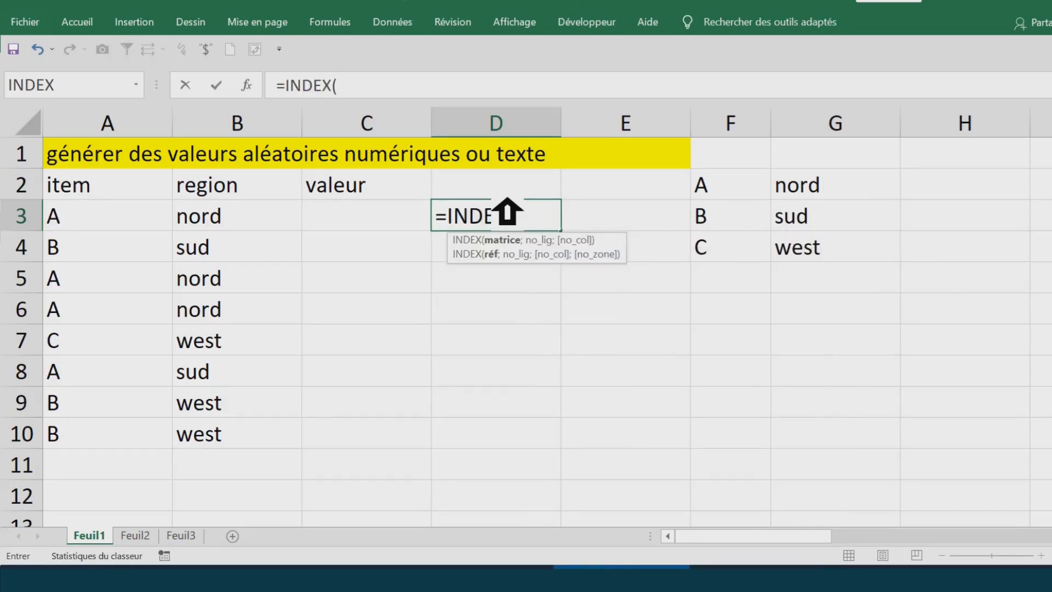
click(832, 181)
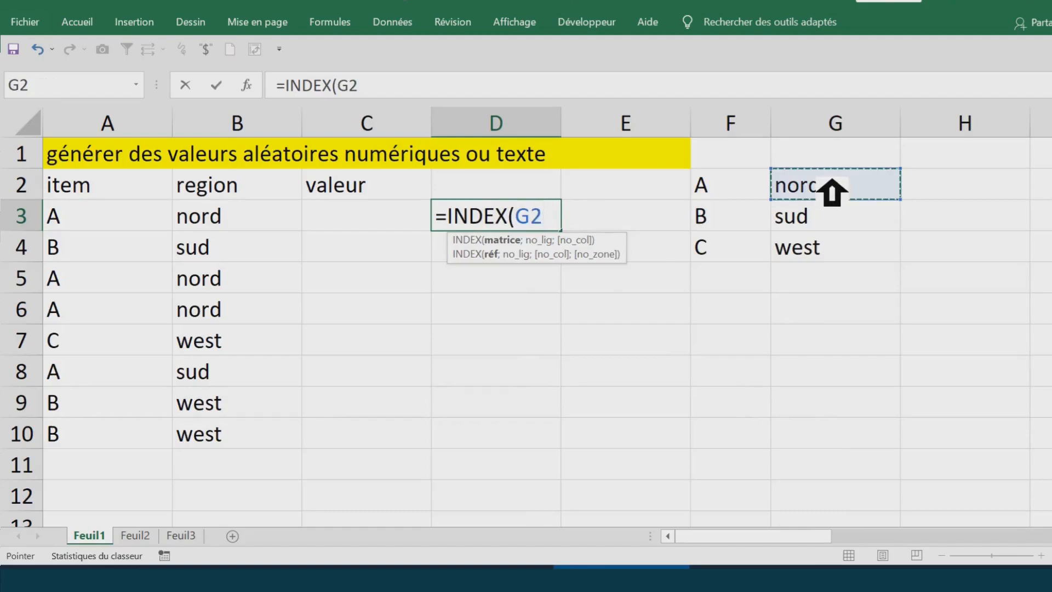
drag(831, 190, 832, 252)
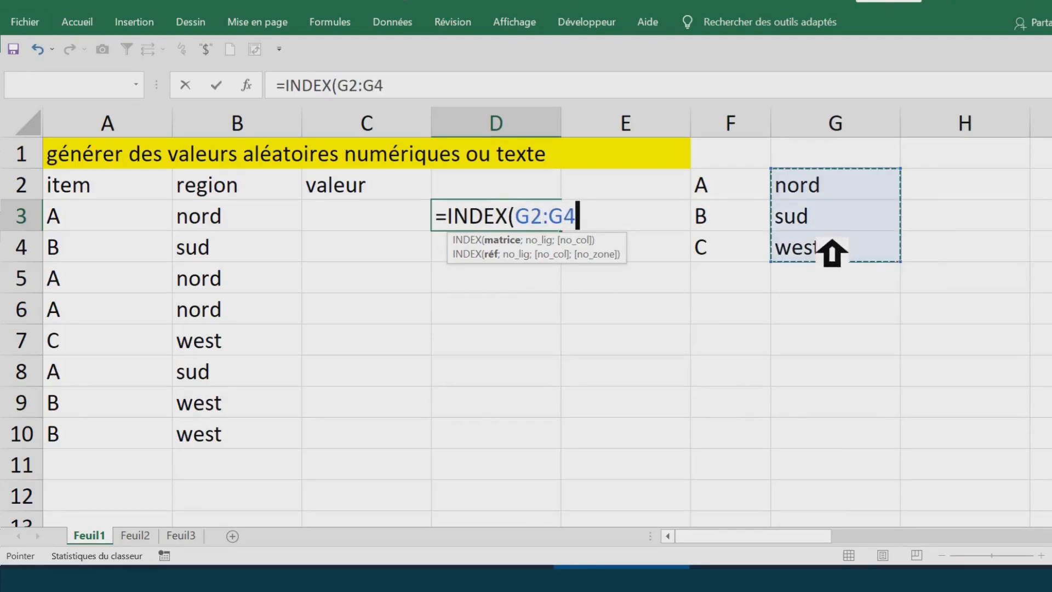
text(;)
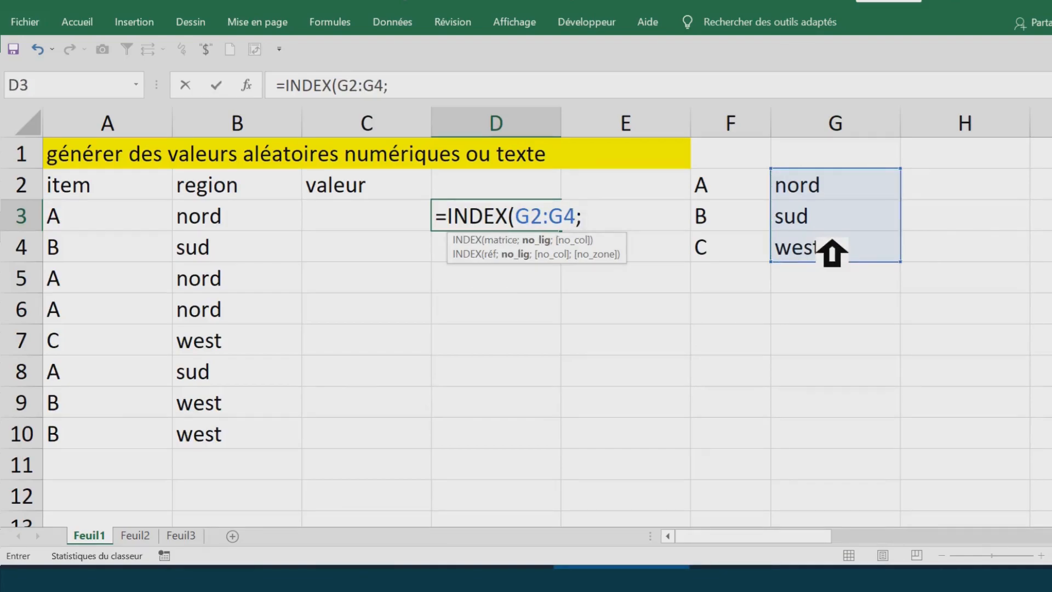
Complete D3's INDEX formula with ALEA.ENTRE.BORNES(1;3) as the row number.
text(alea)
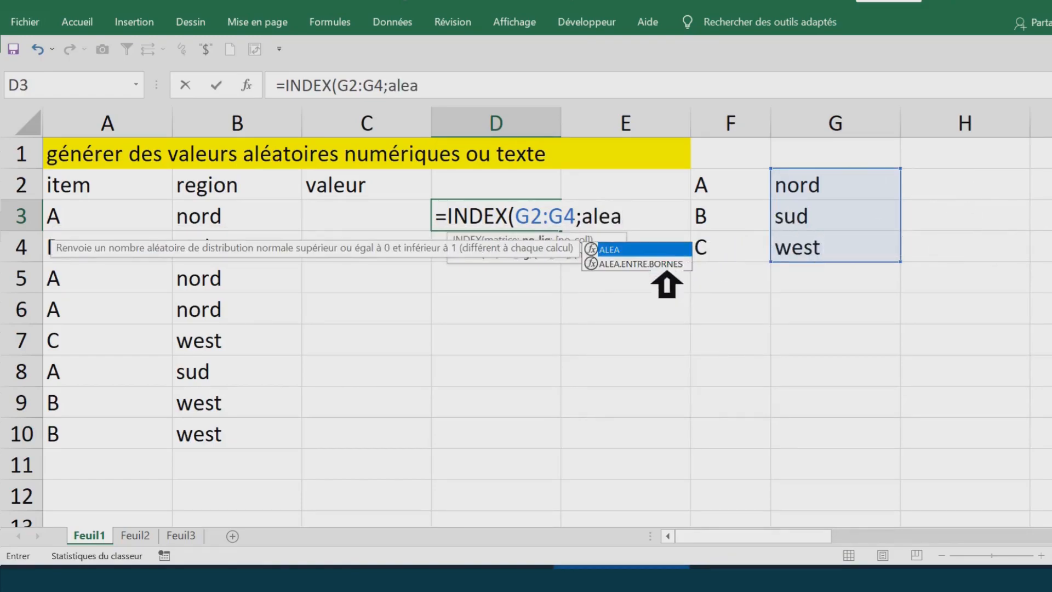
click(640, 266)
double_click(640, 265)
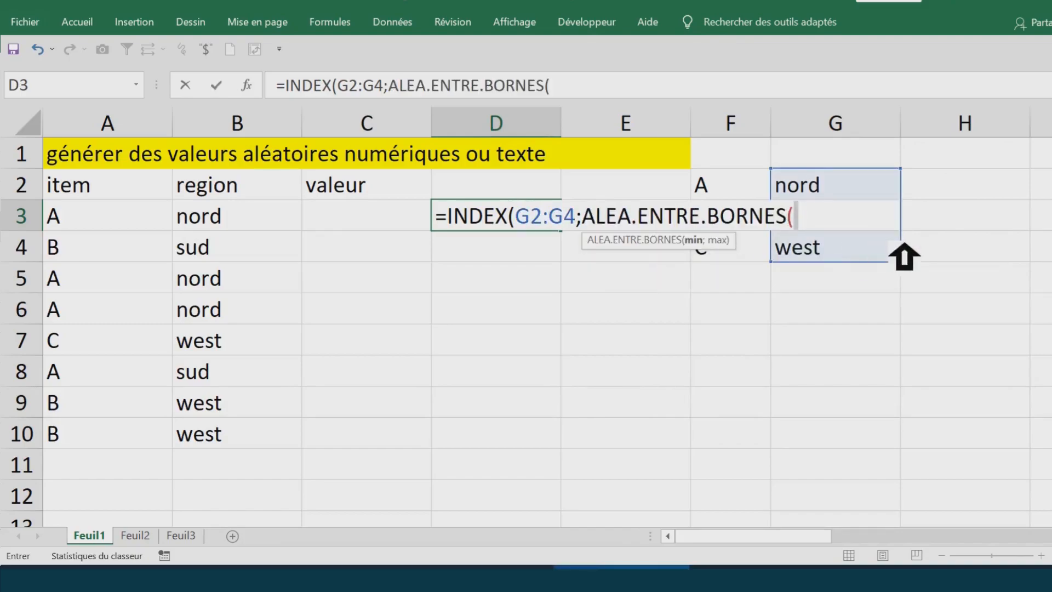
text(1;3))
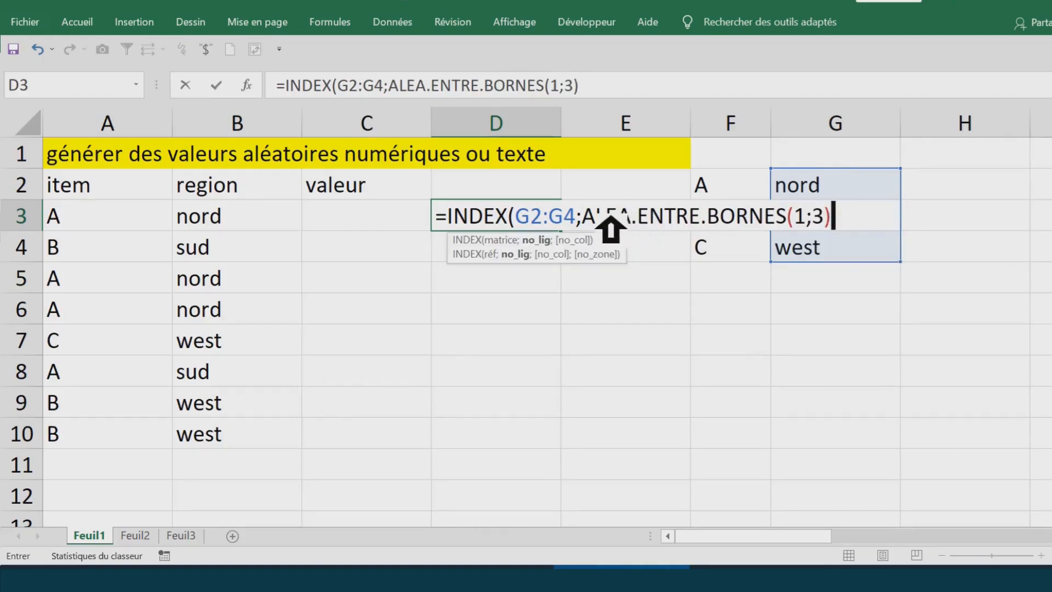
drag(582, 218, 840, 218)
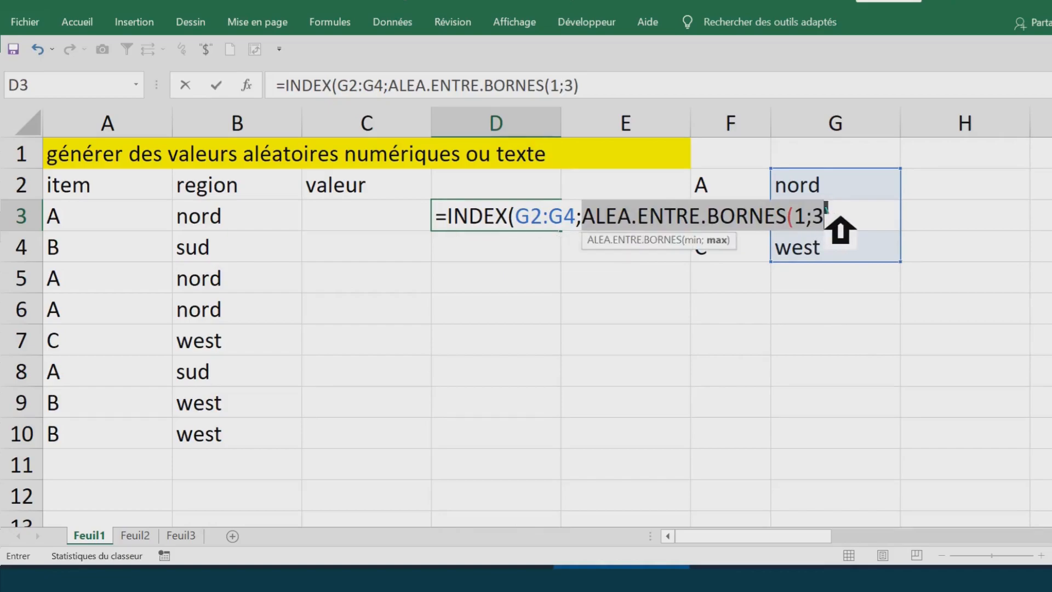
click(850, 218)
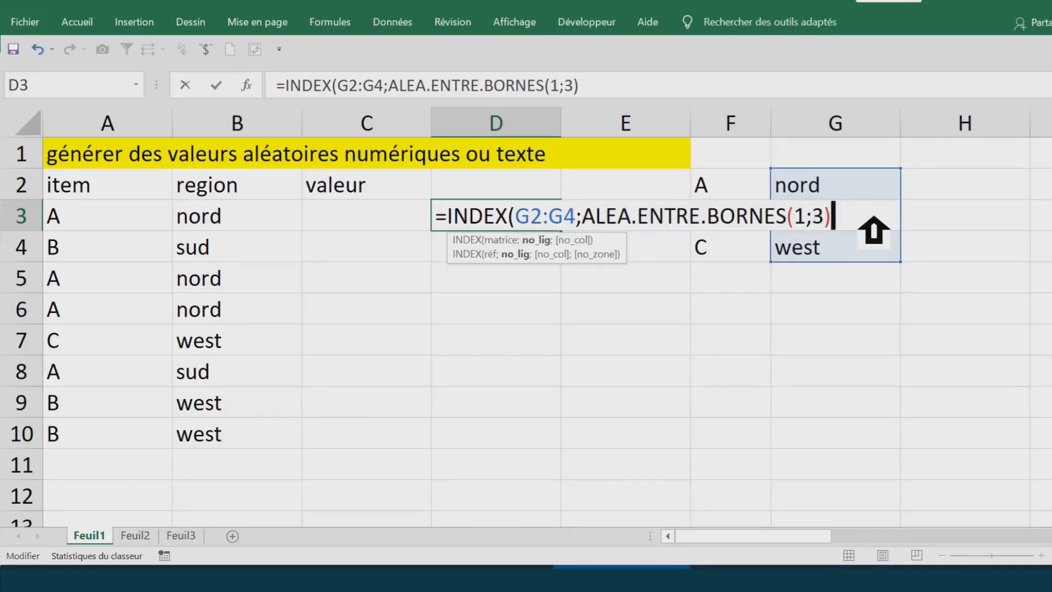
text())
key(Return)
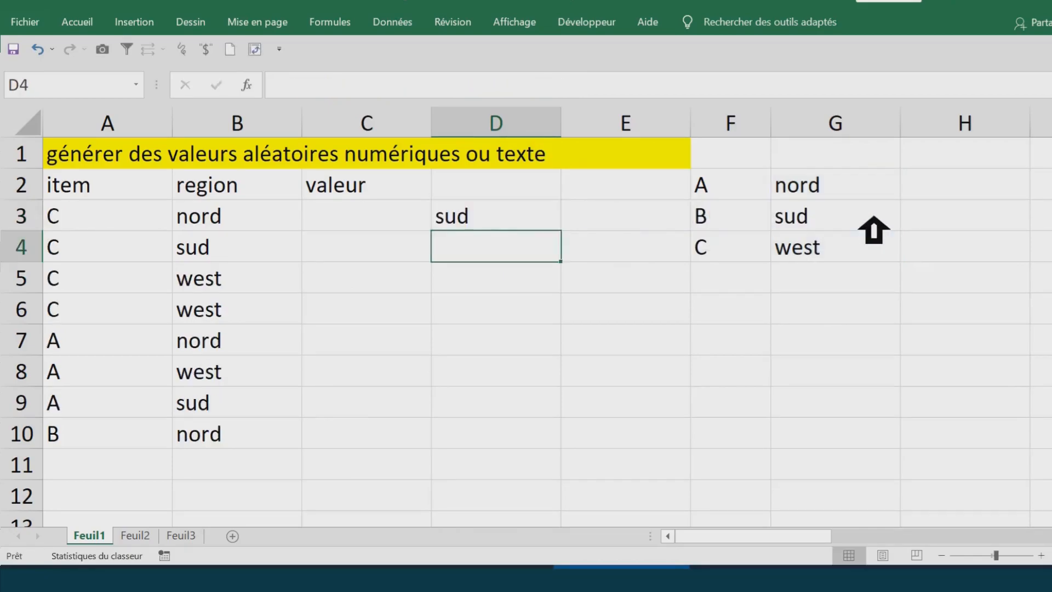
Fill D3's INDEX formula down to D10 and inspect the matrice range in the copied cells.
click(504, 218)
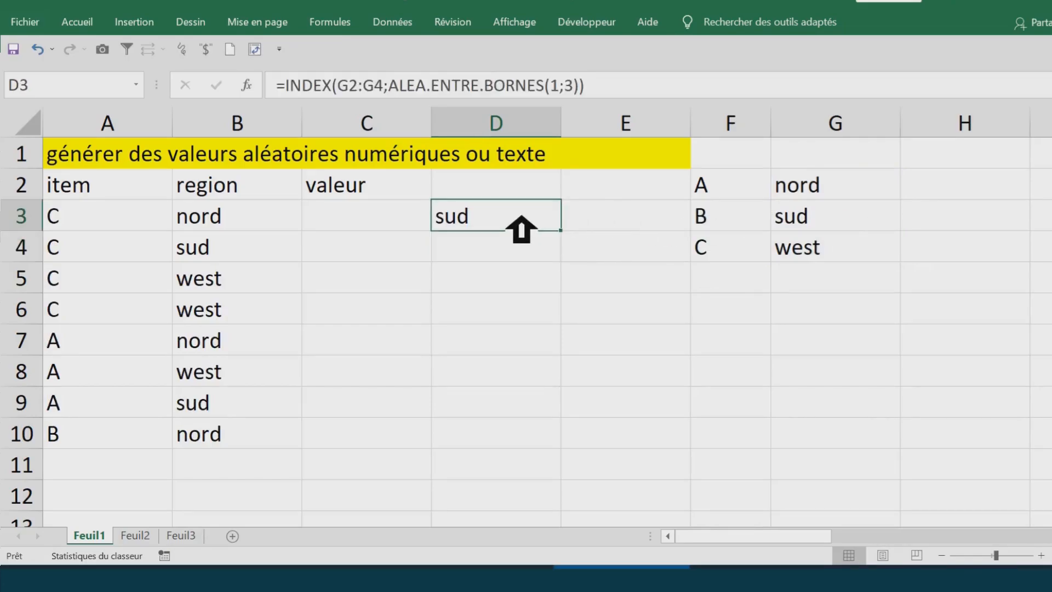
drag(572, 234, 570, 454)
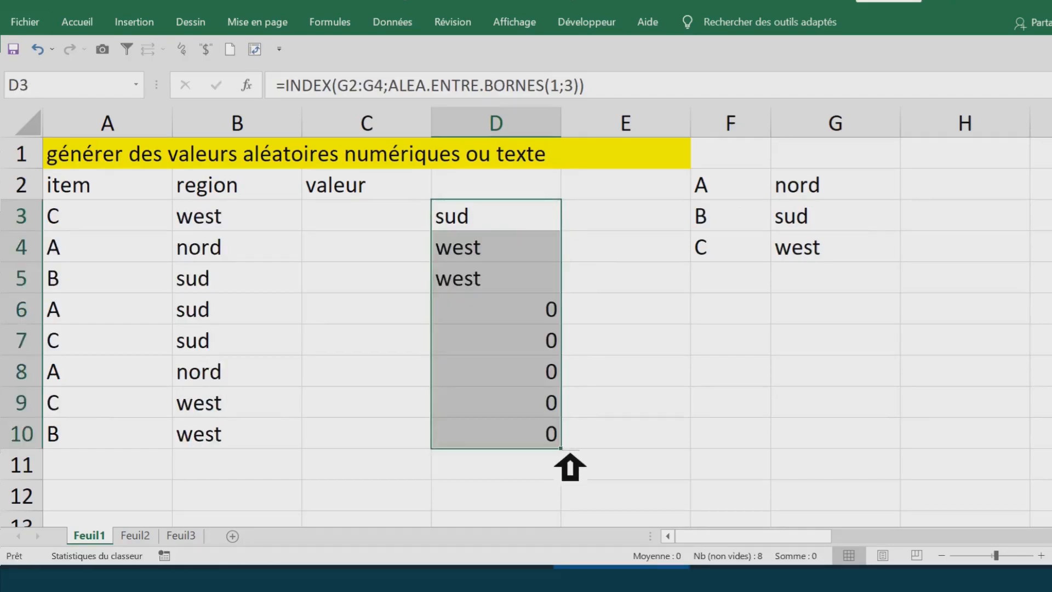
click(522, 220)
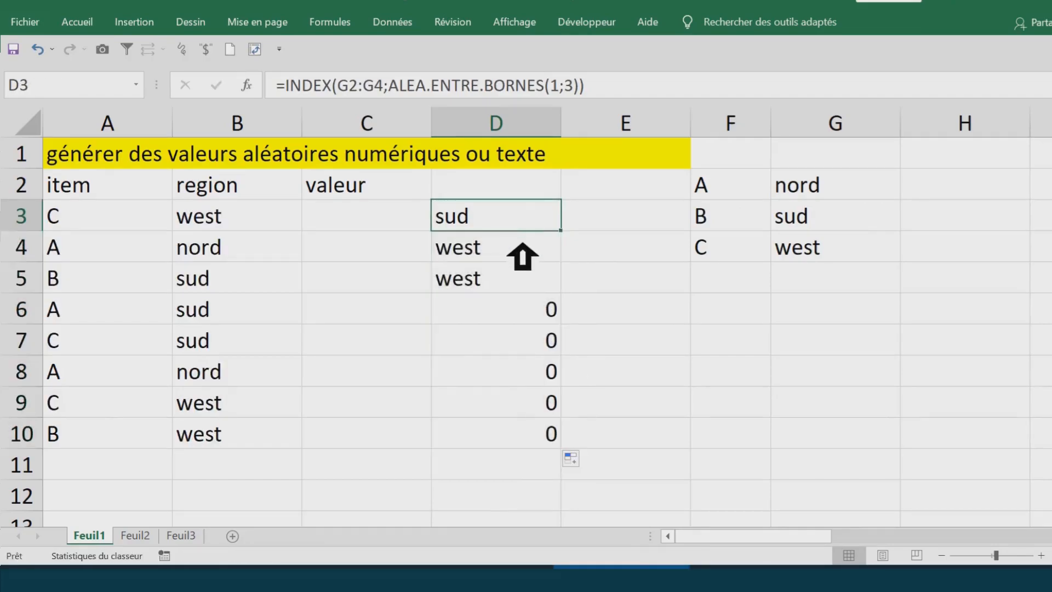
click(522, 245)
click(519, 274)
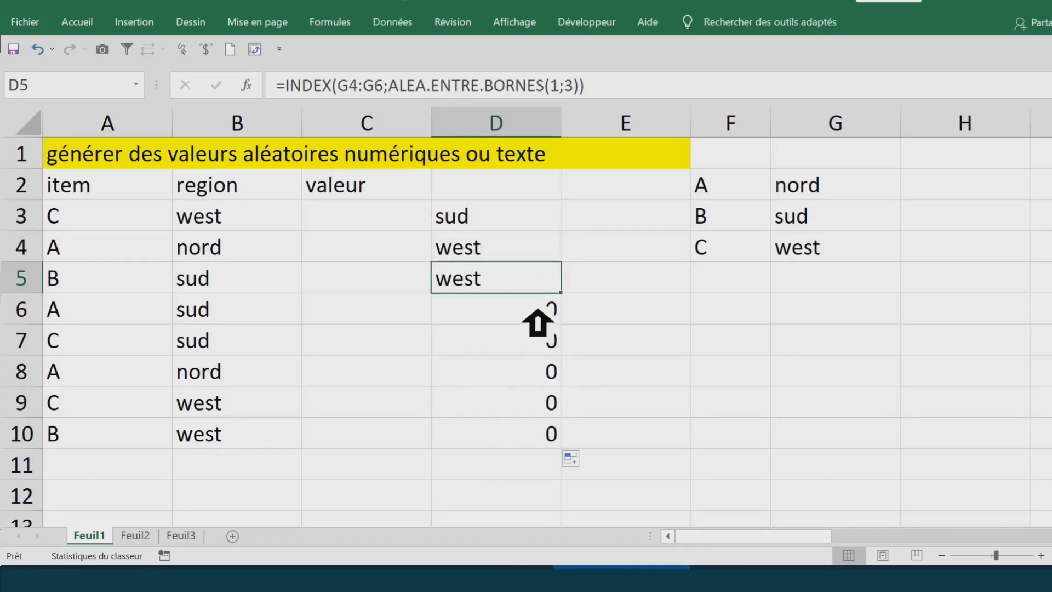
click(538, 308)
click(545, 345)
click(540, 409)
click(543, 436)
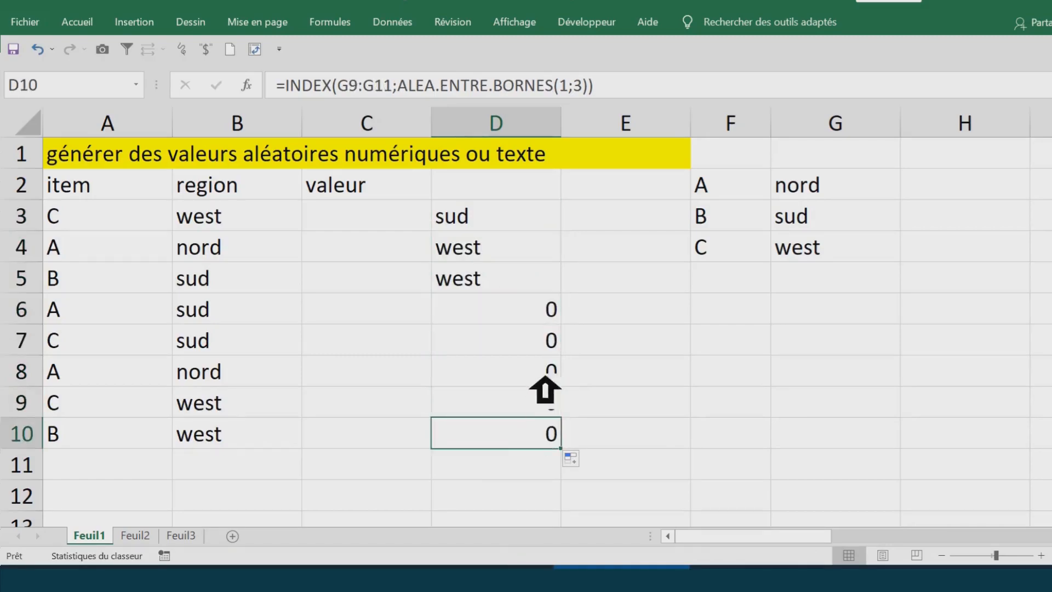
click(540, 320)
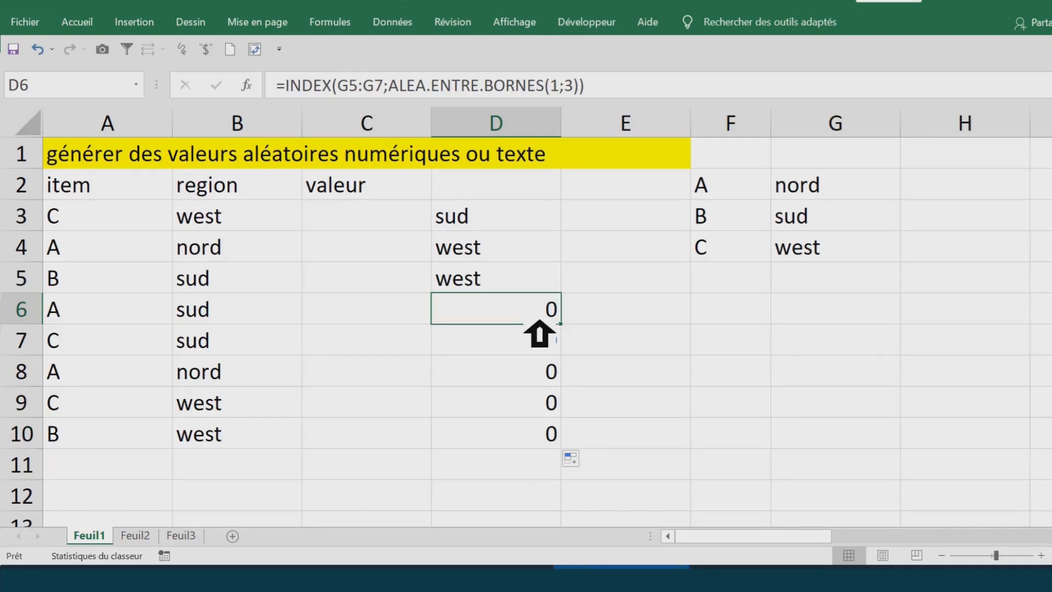
Compare the source ranges referenced by the INDEX formulas in D3 and D6.
click(535, 218)
double_click(536, 218)
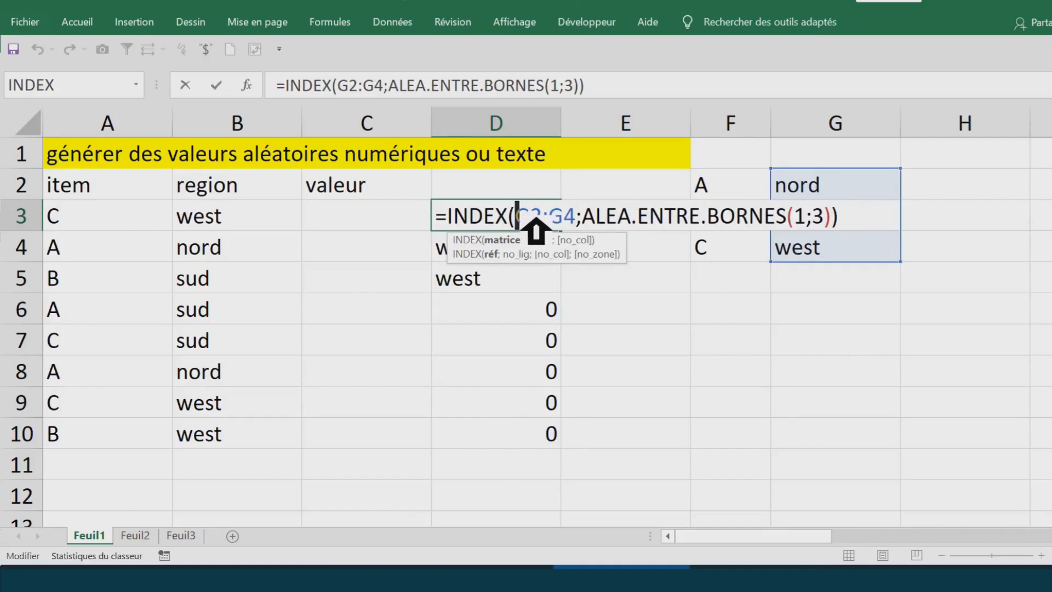
key(Return)
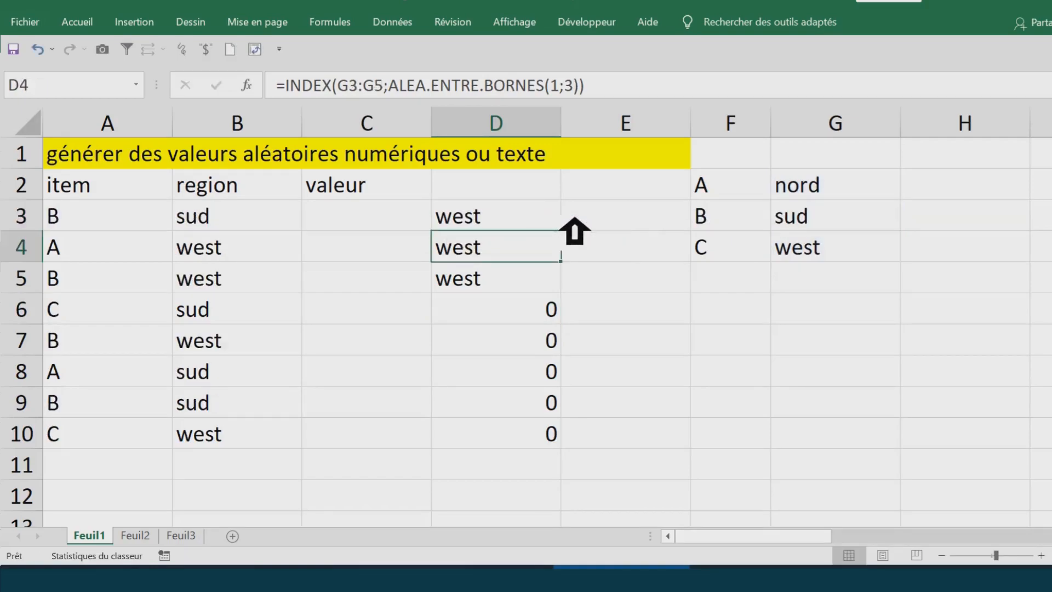
click(540, 318)
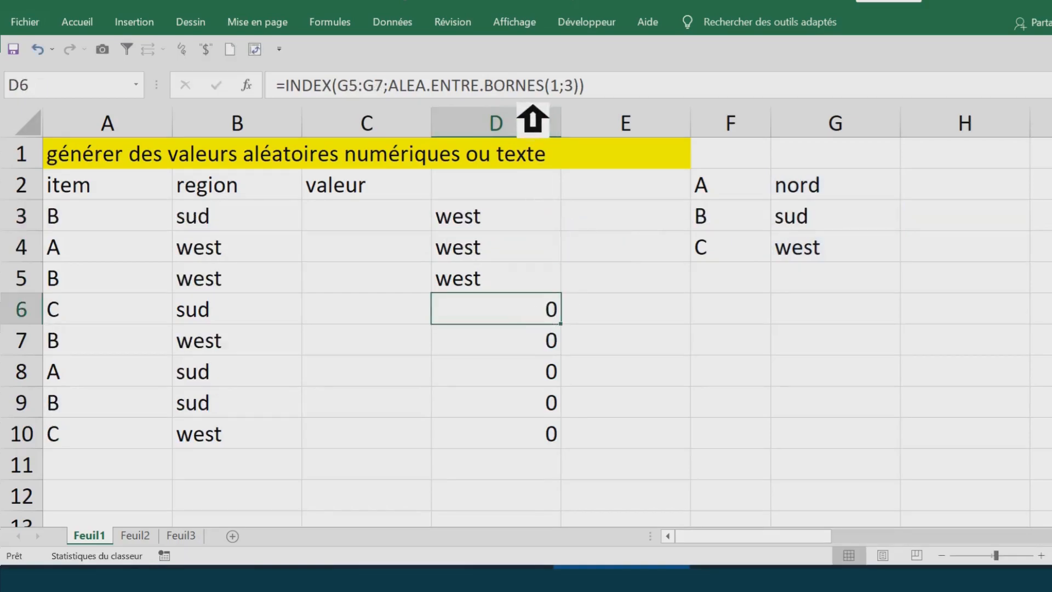
double_click(521, 319)
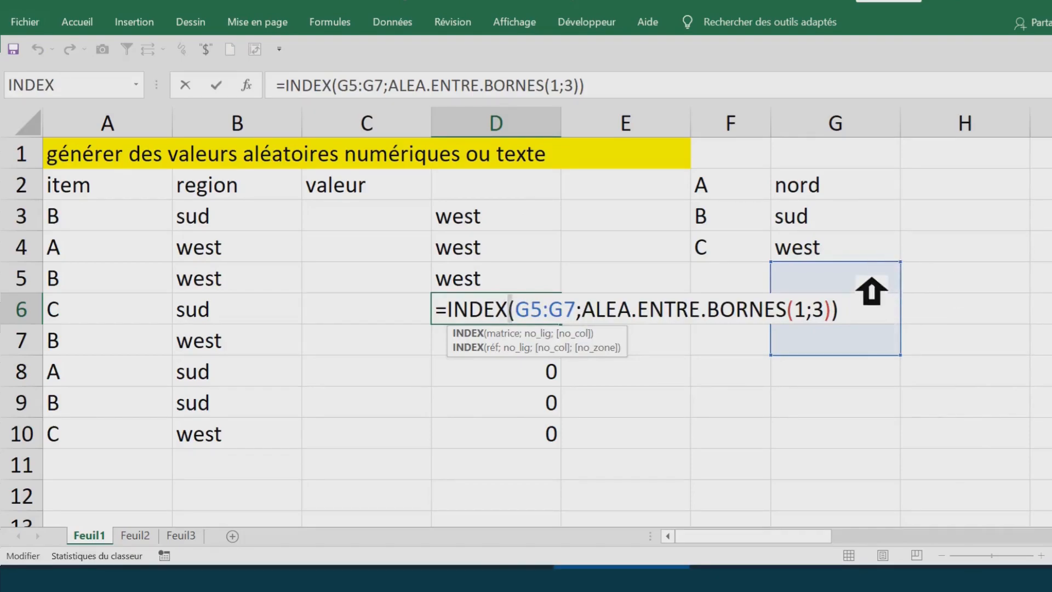
key(Return)
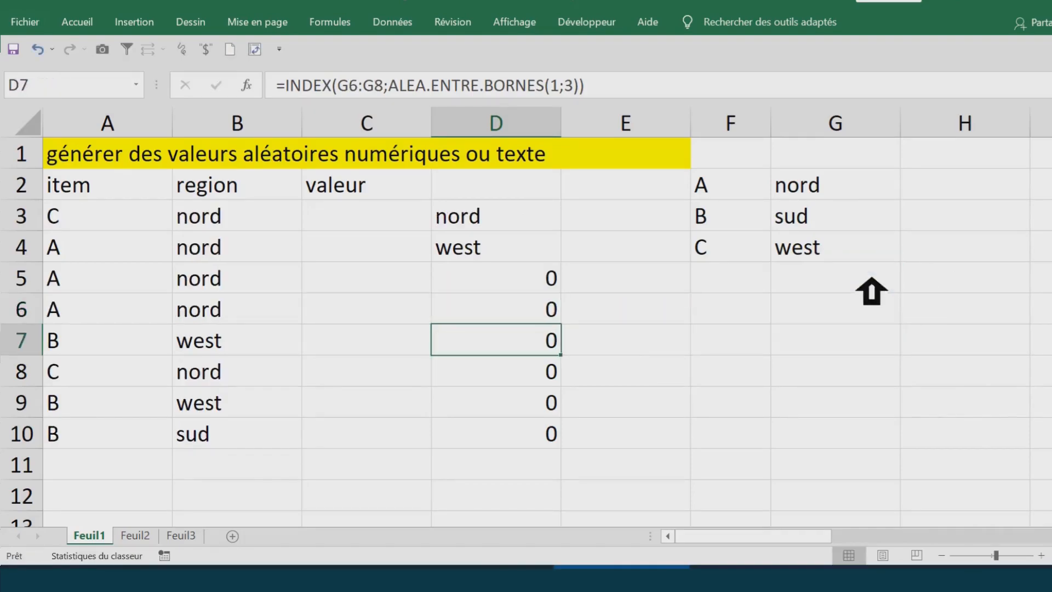
Make the matrice range in D3's INDEX formula absolute as $G$2:$G$4.
click(551, 219)
double_click(554, 219)
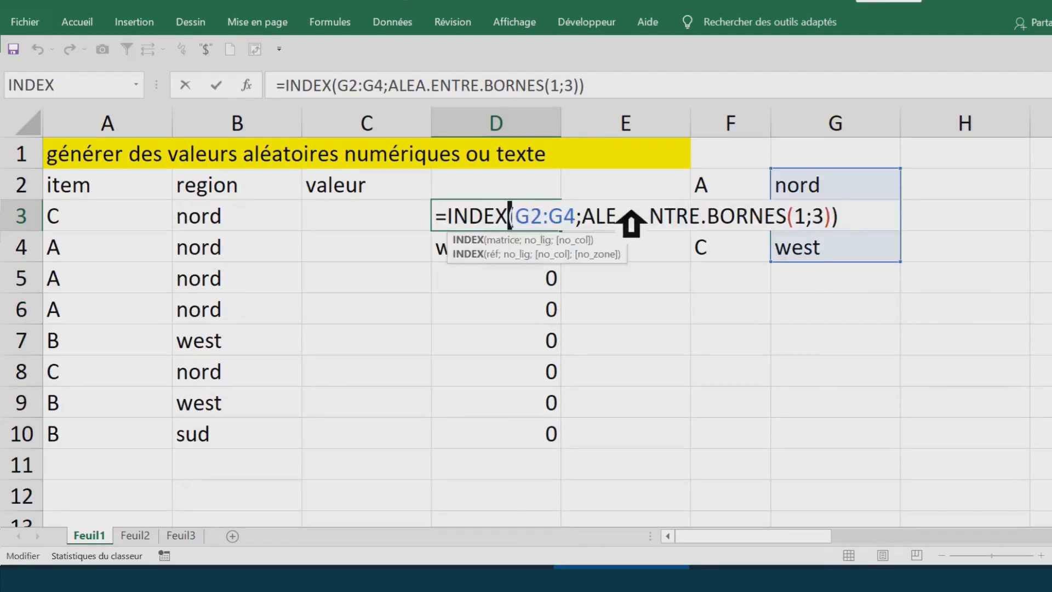
drag(536, 220, 582, 225)
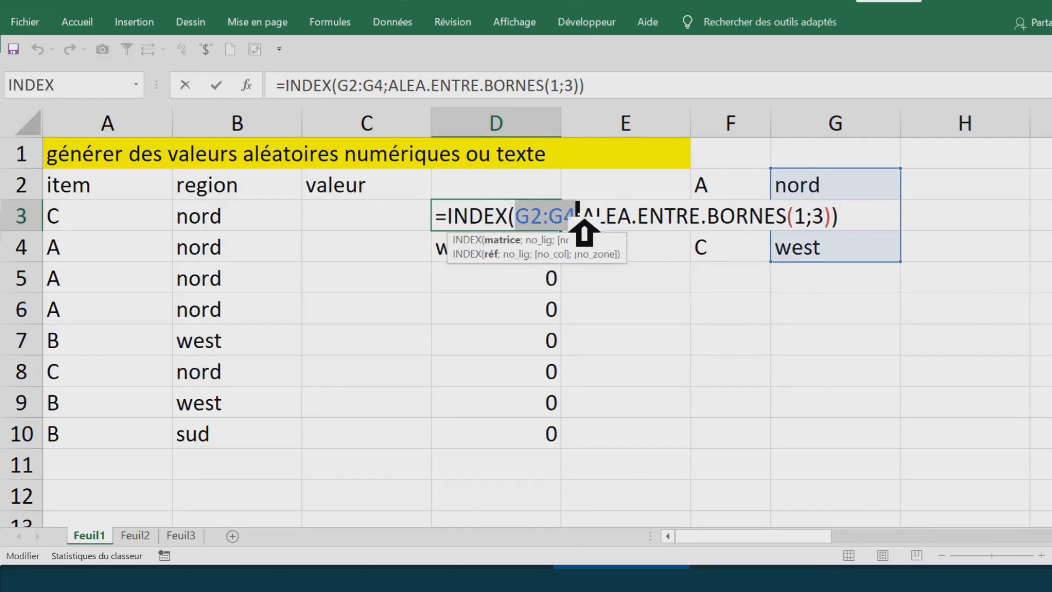
drag(337, 86, 385, 86)
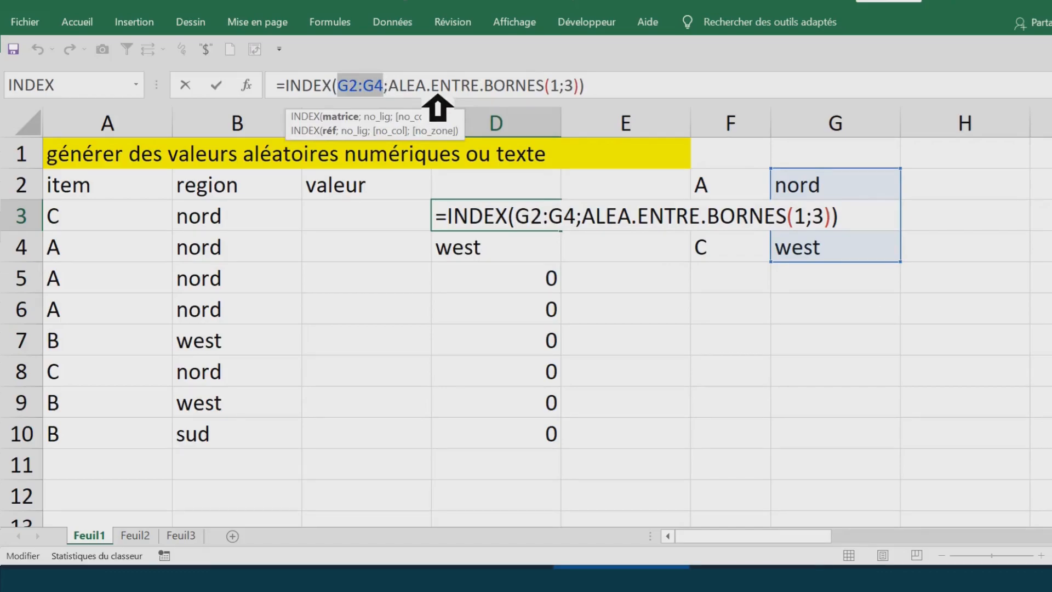
key(F4)
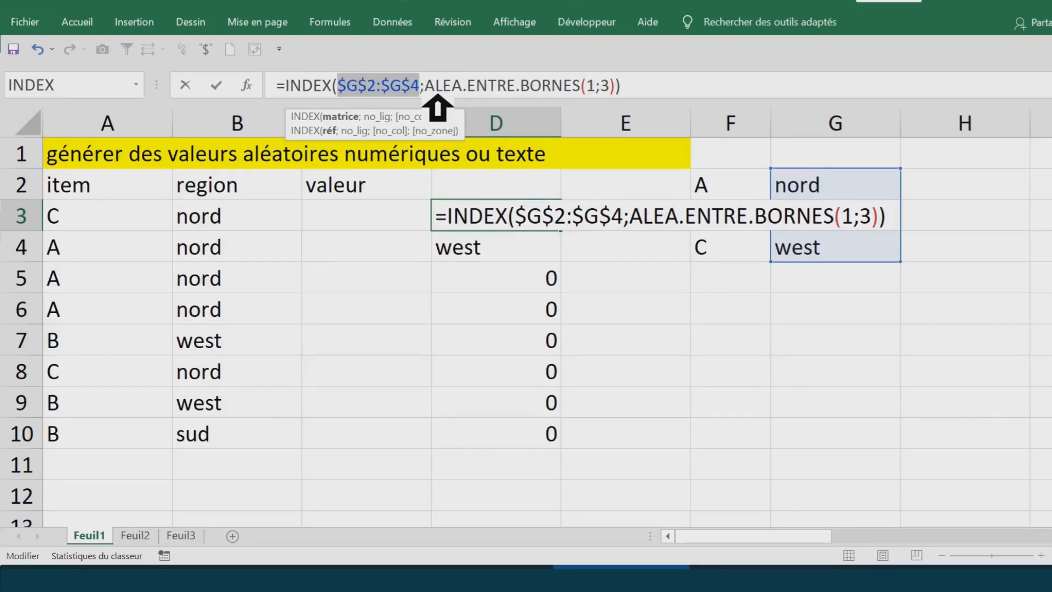
key(Return)
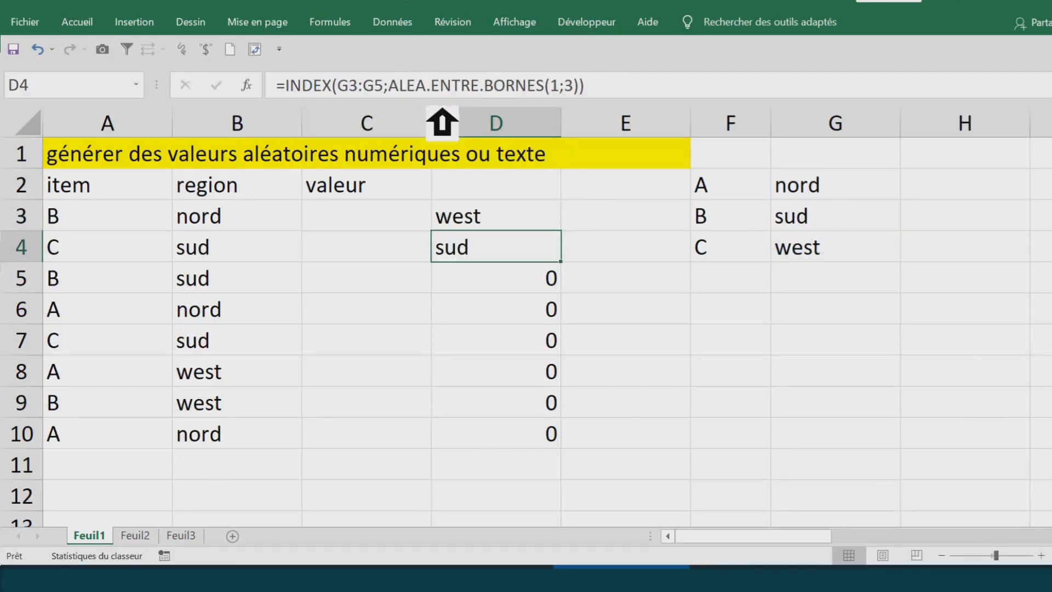
Fill D3's INDEX formula with the absolute range down to D10, and select D3:D10.
click(522, 226)
drag(561, 230, 571, 445)
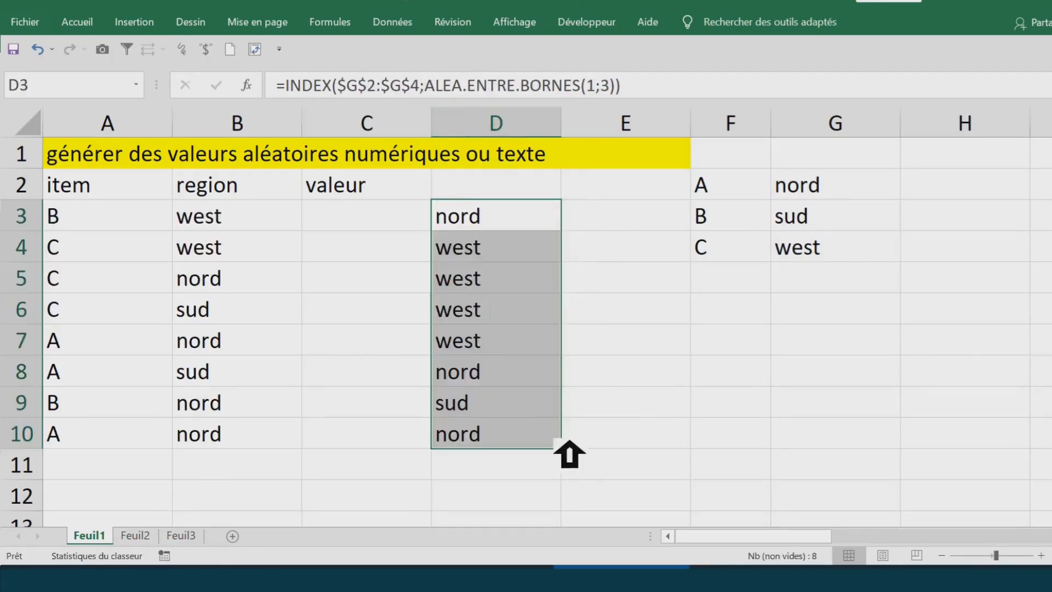
click(530, 351)
drag(530, 227, 531, 441)
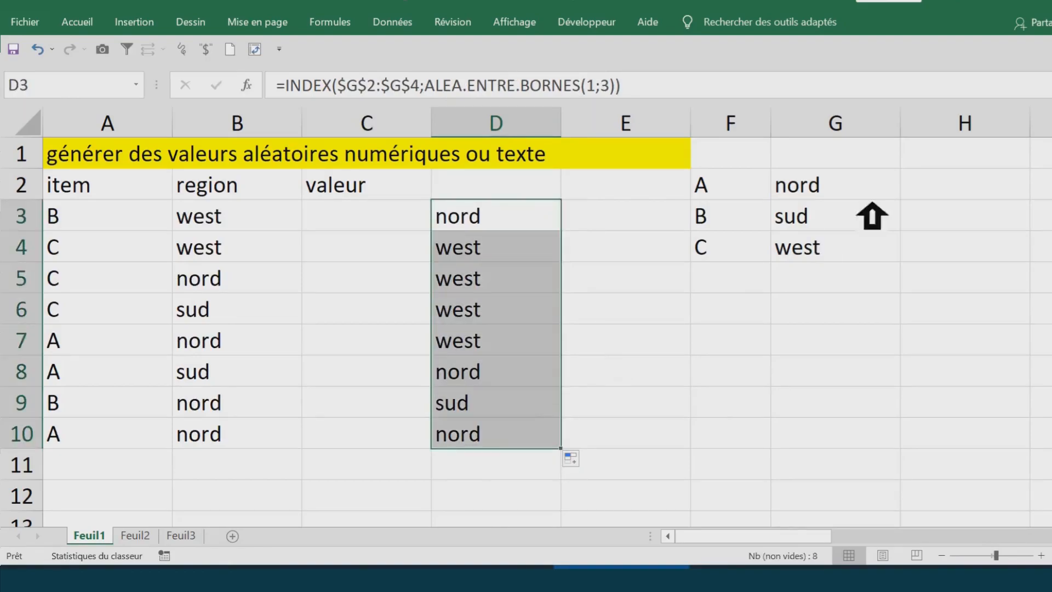
Check the region list in G2:G4 against column D, and recalculate the sheet to redraw the random regions.
click(820, 198)
click(834, 221)
click(836, 249)
click(533, 226)
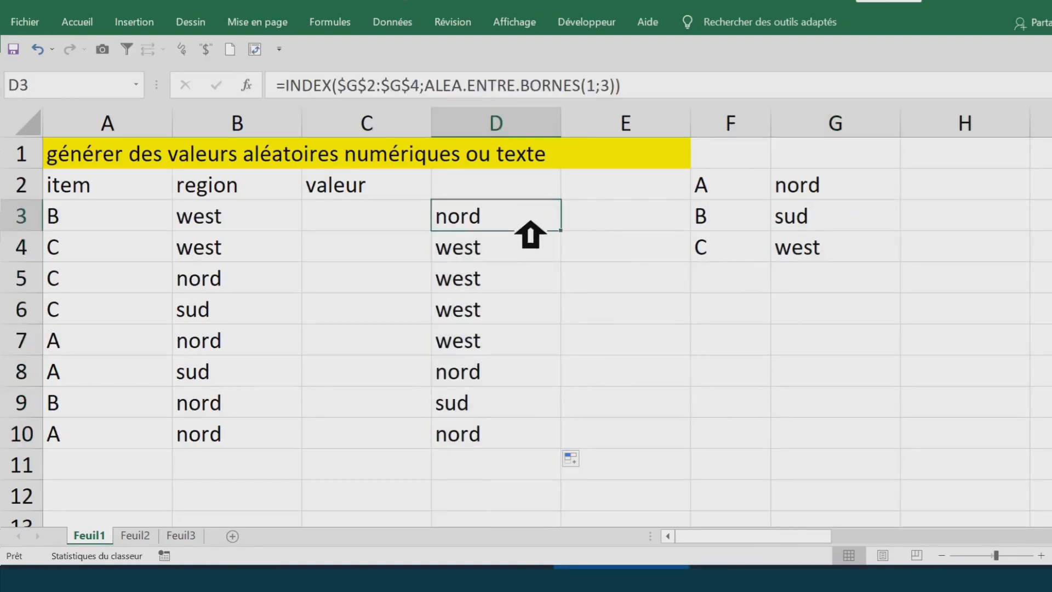
click(643, 254)
double_click(639, 256)
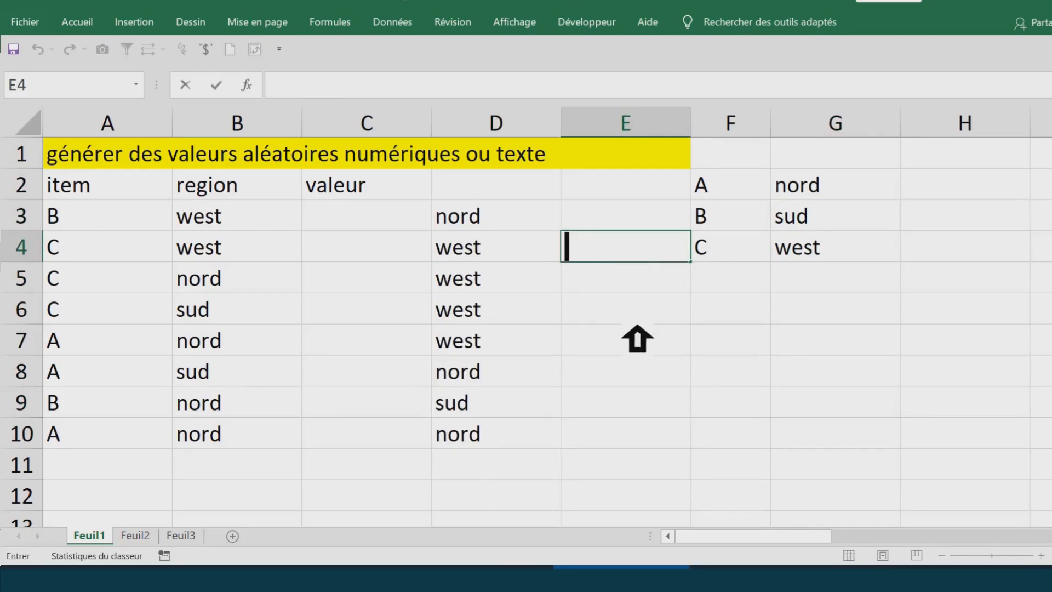
click(636, 321)
drag(509, 226, 509, 450)
Move the valeur header from C2 to E2 and the region header from B2 to D2.
click(365, 219)
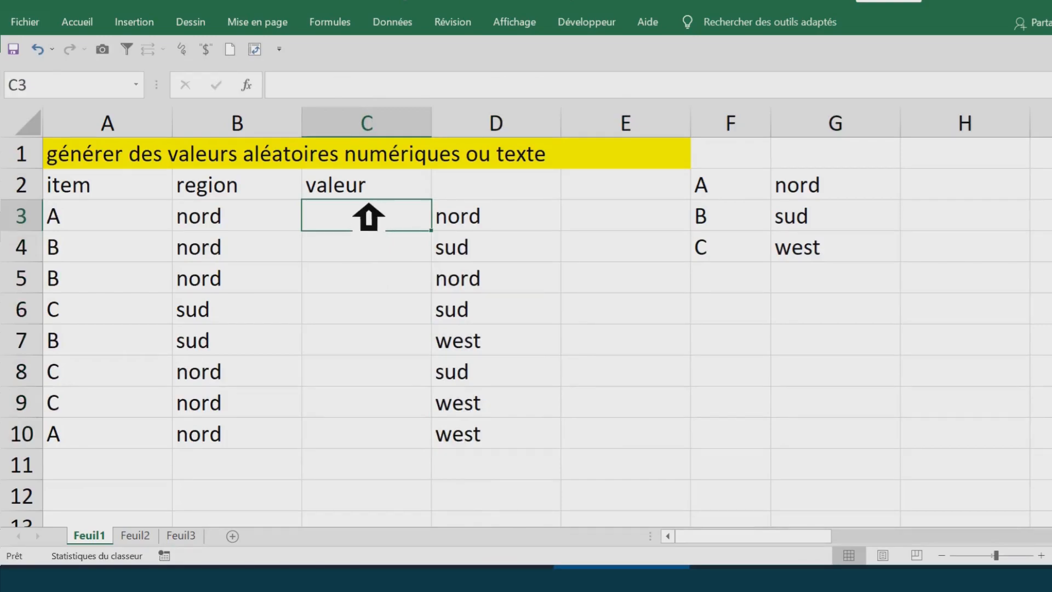
click(388, 186)
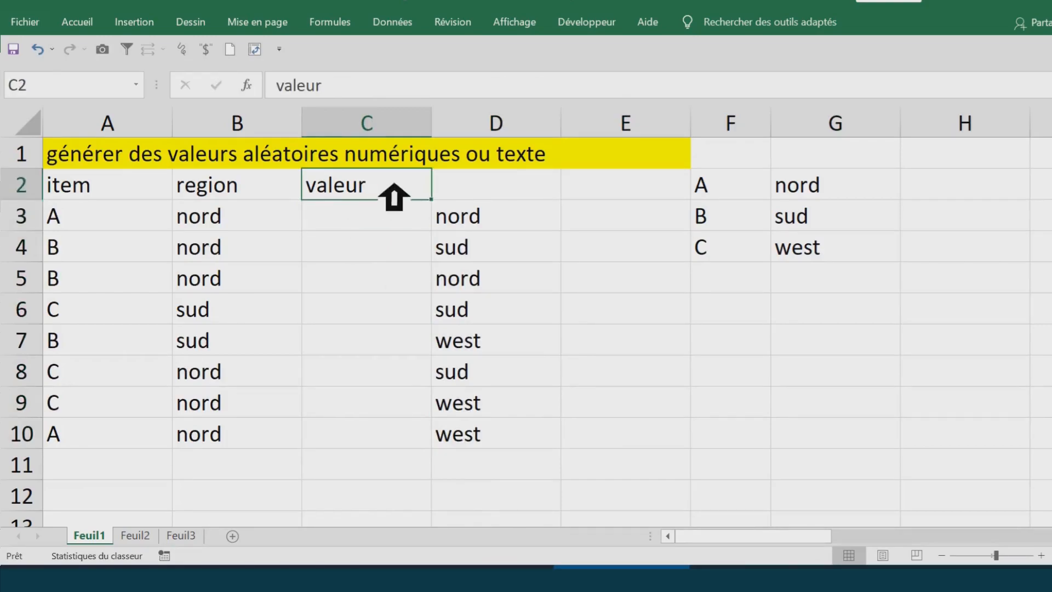
drag(446, 196, 584, 195)
click(223, 189)
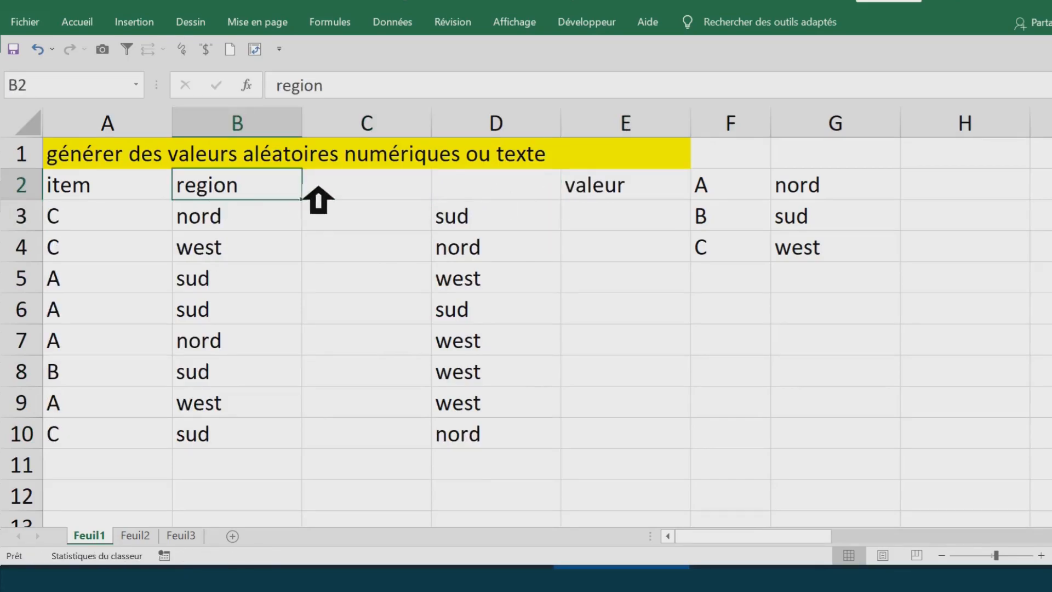
drag(318, 199, 442, 196)
click(331, 223)
click(231, 224)
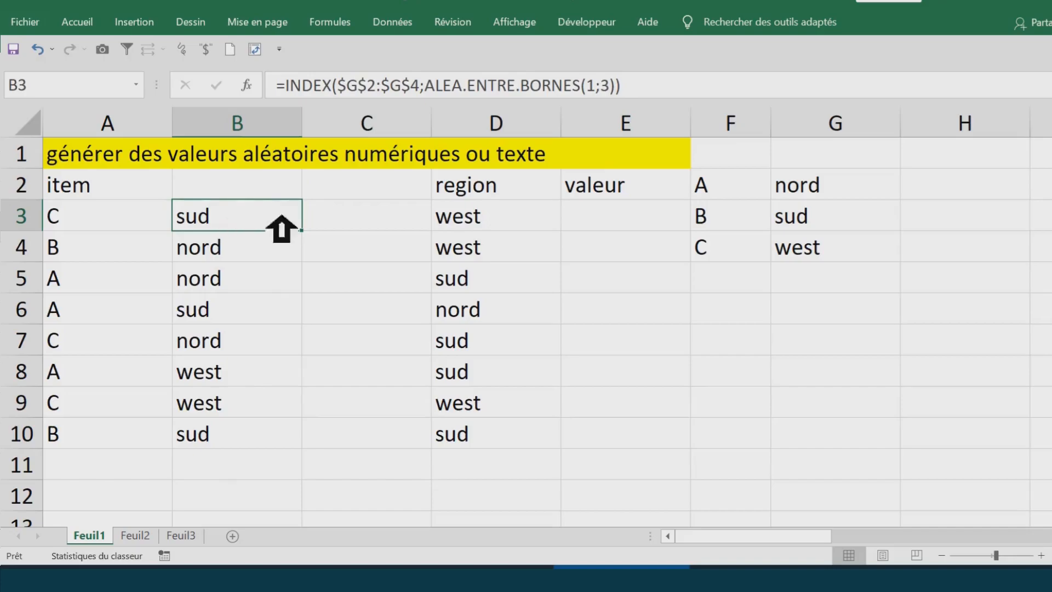
Enter =ALEA.ENTRE.BORNES(100;1000) in E3 and fill it down the valeur column to E10.
click(615, 228)
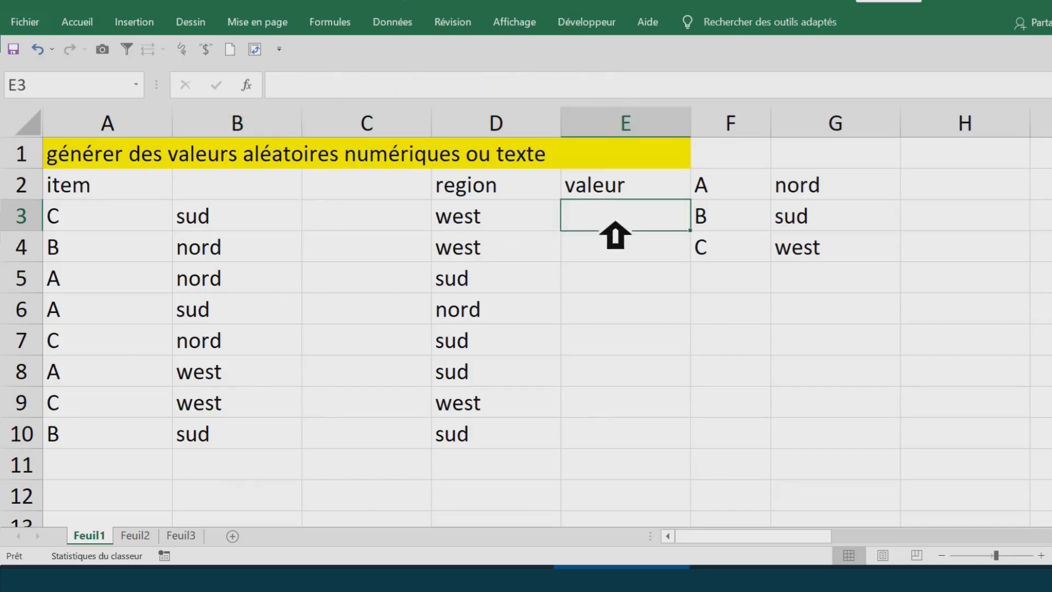
text(=)
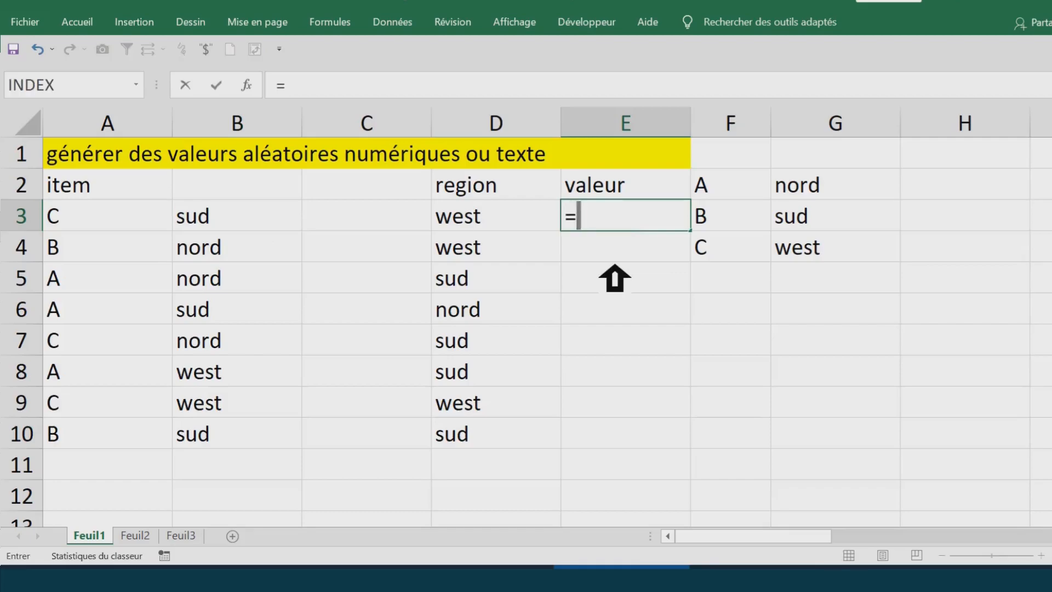
text(alea)
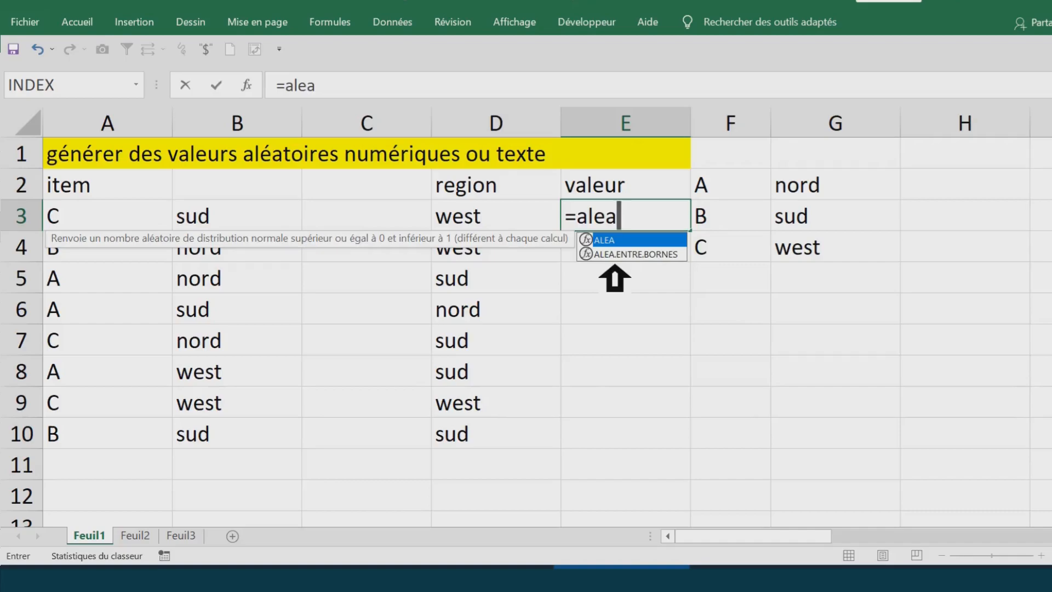
key(Down)
key(Tab)
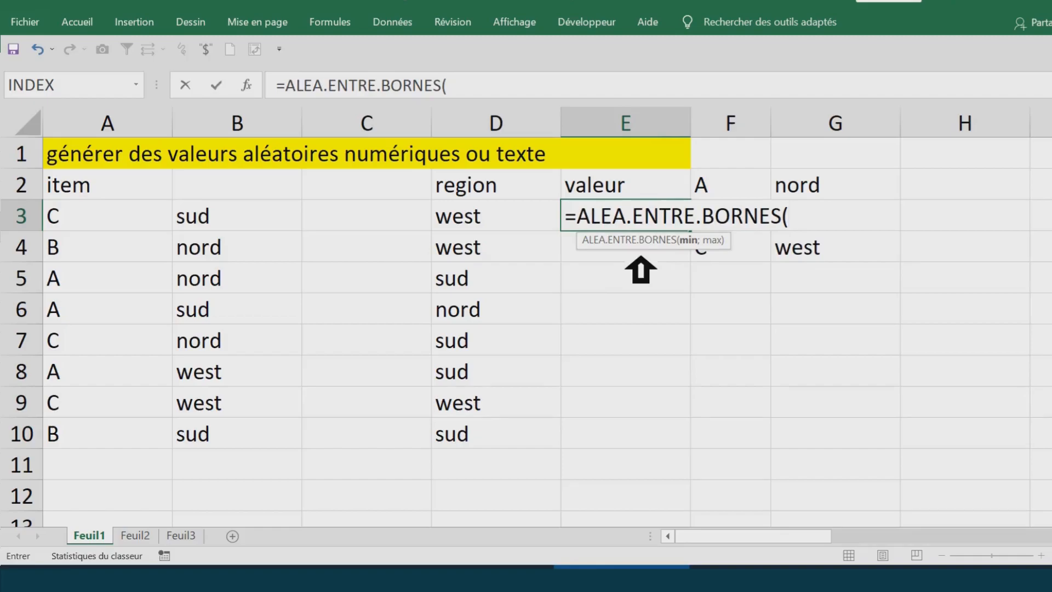
text(00)
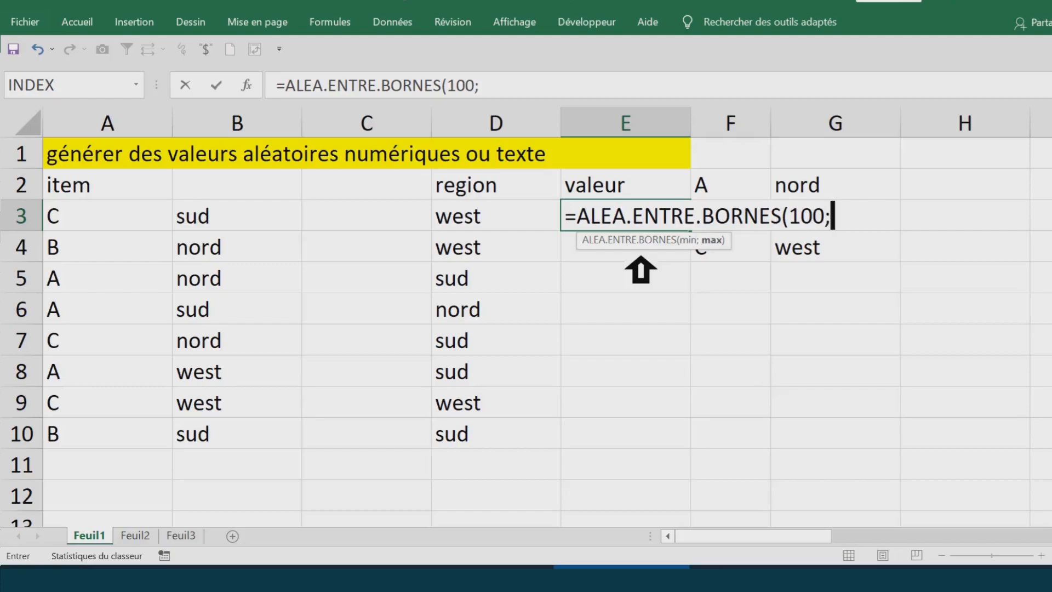
text(;100)
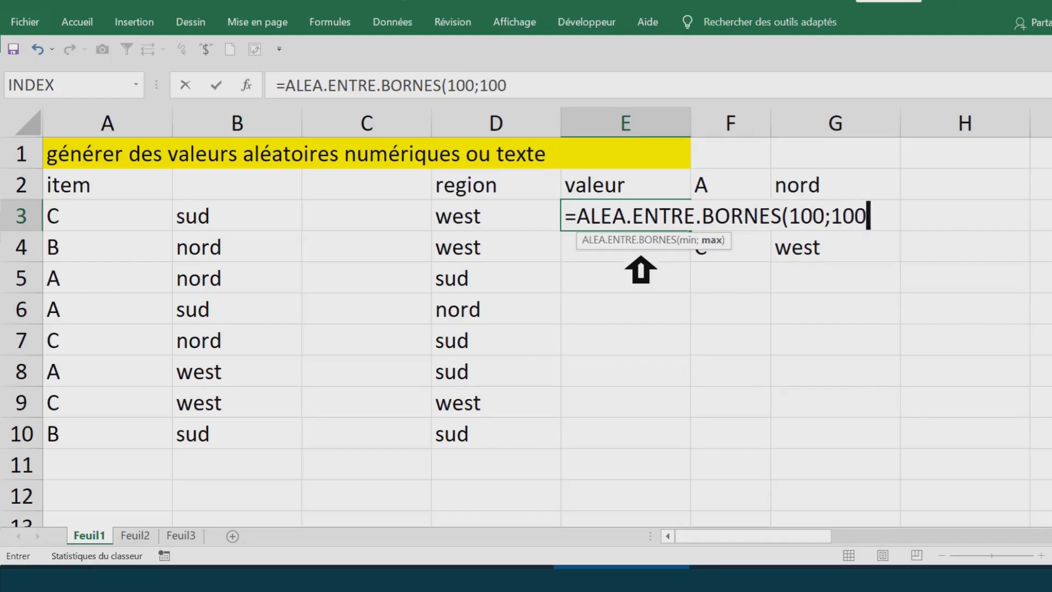
text(0))
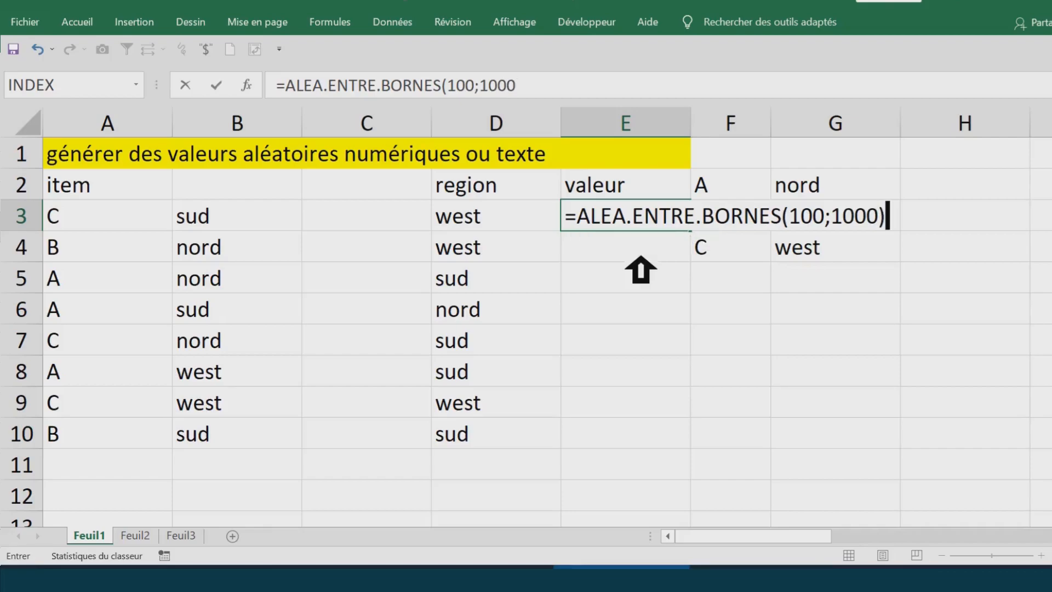
key(Return)
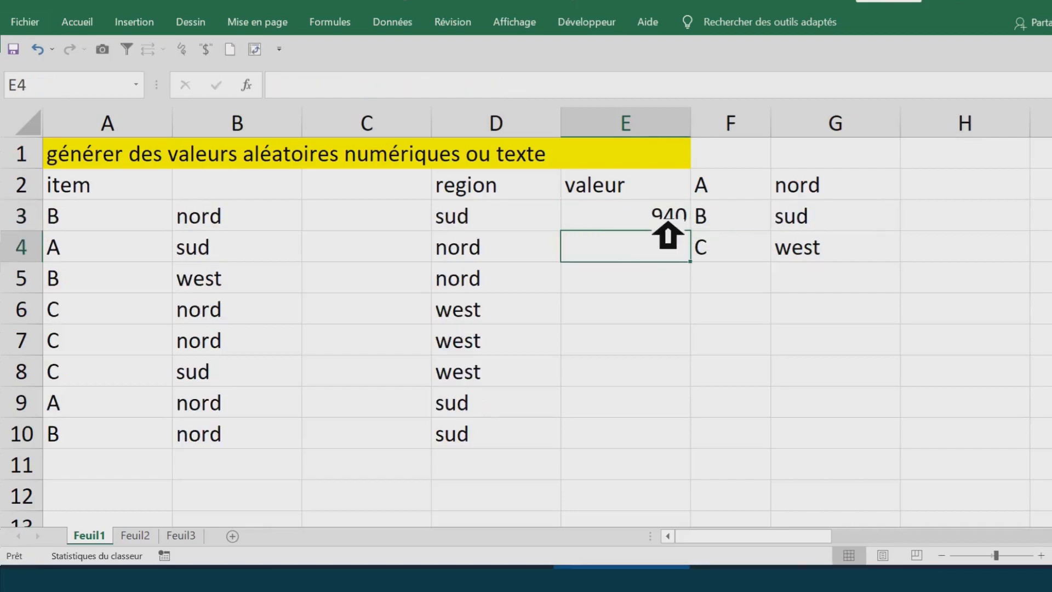
click(685, 225)
double_click(690, 231)
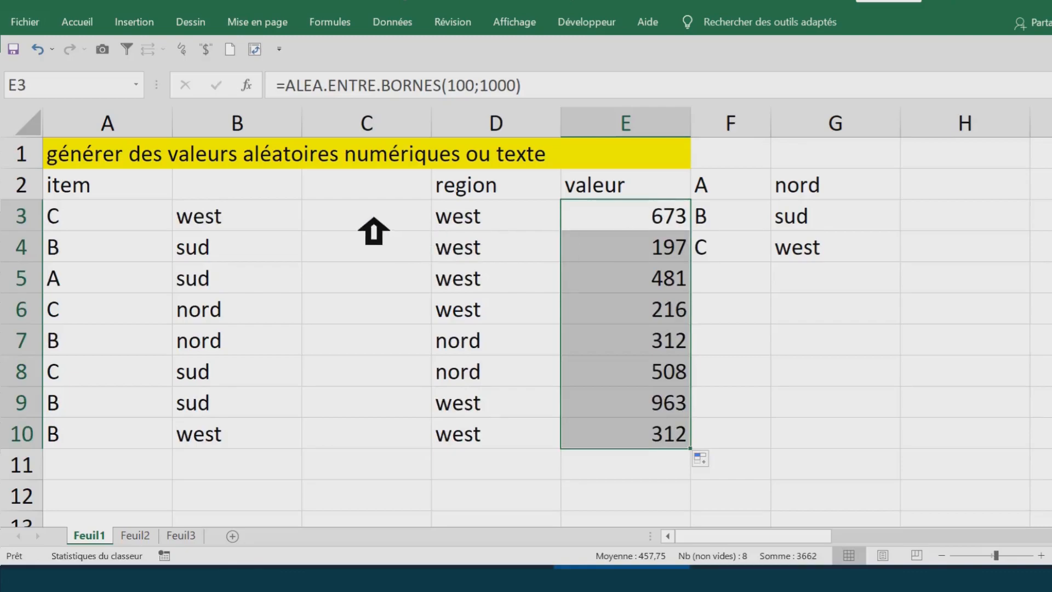
Clear the old region formulas from B3:B10.
click(223, 198)
click(242, 237)
click(228, 213)
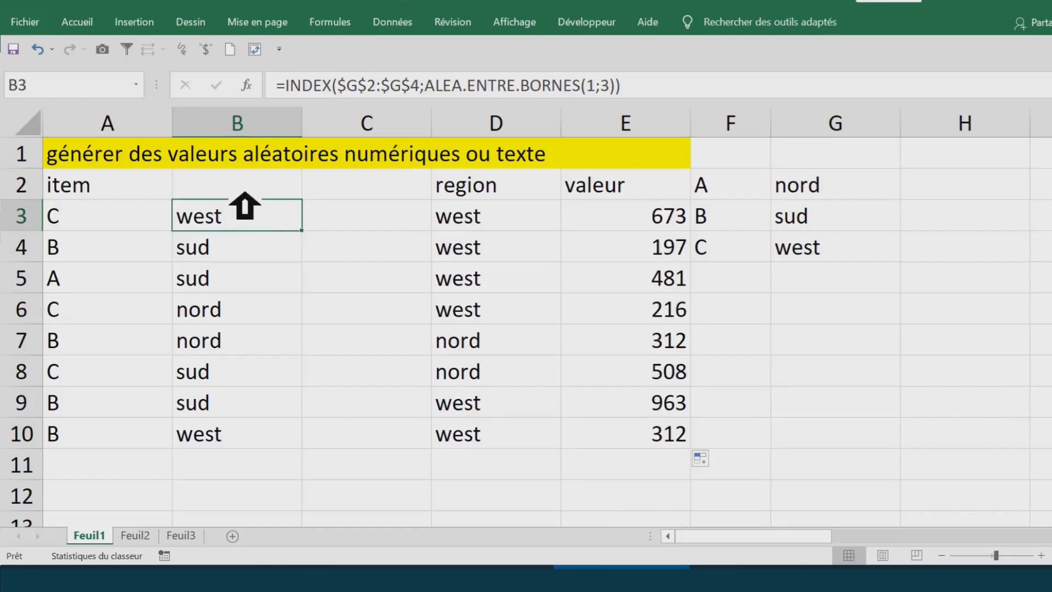
drag(245, 193, 325, 433)
drag(255, 224, 259, 445)
key(Delete)
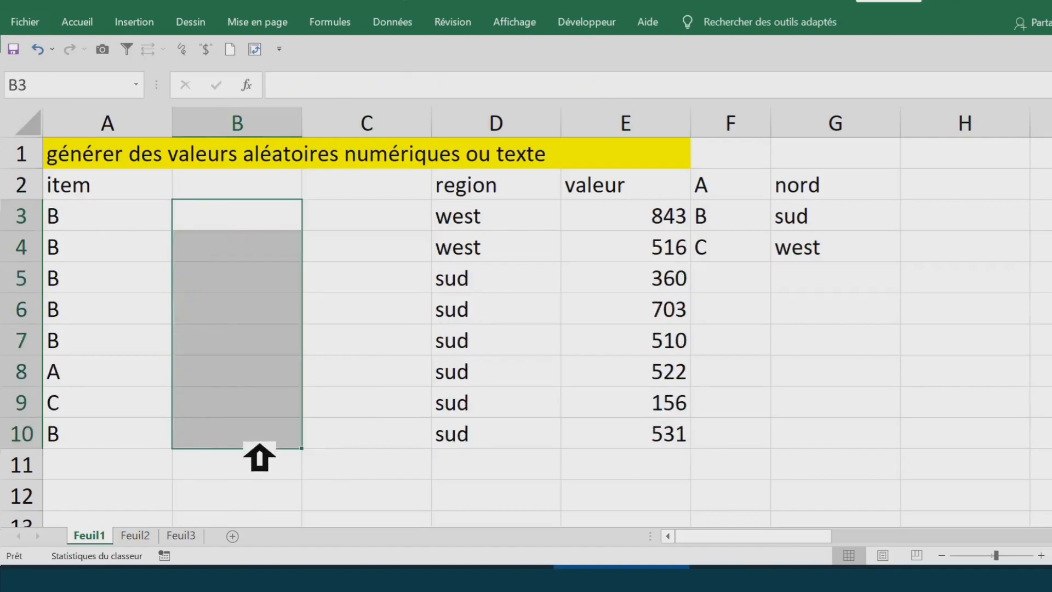
Enter the header item2 in B2.
click(256, 194)
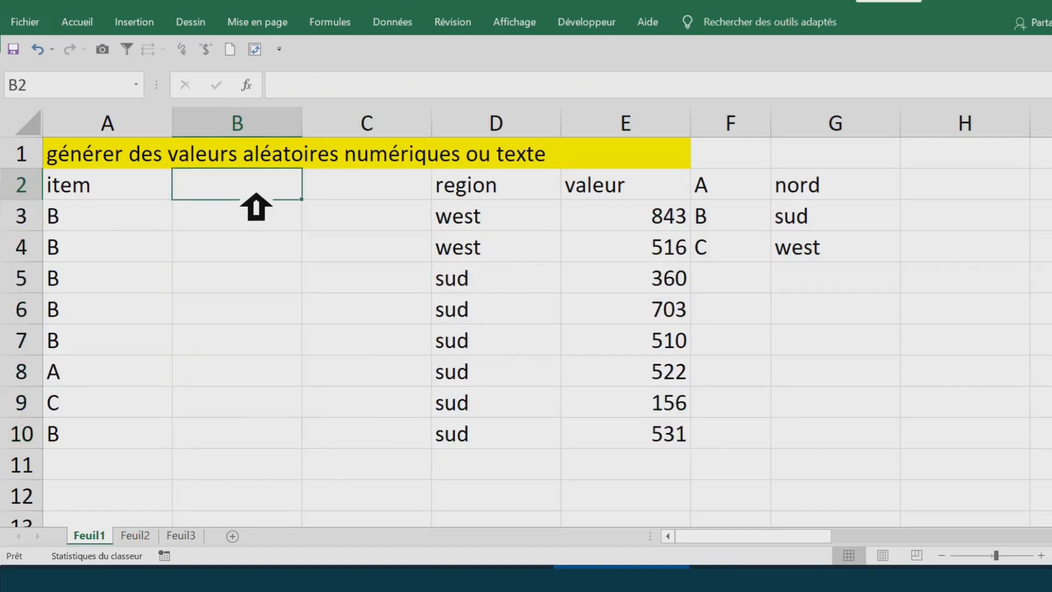
text(i)
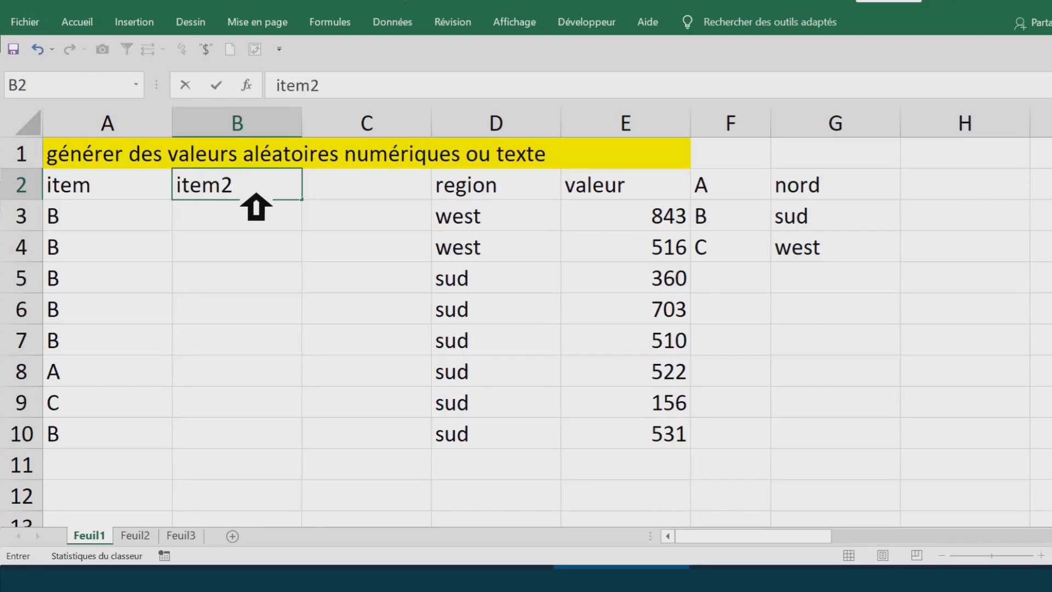
text(tem2)
key(Return)
Copy the random items in A3:A10 and paste them as values only into B3:B10.
click(85, 211)
drag(84, 222, 111, 438)
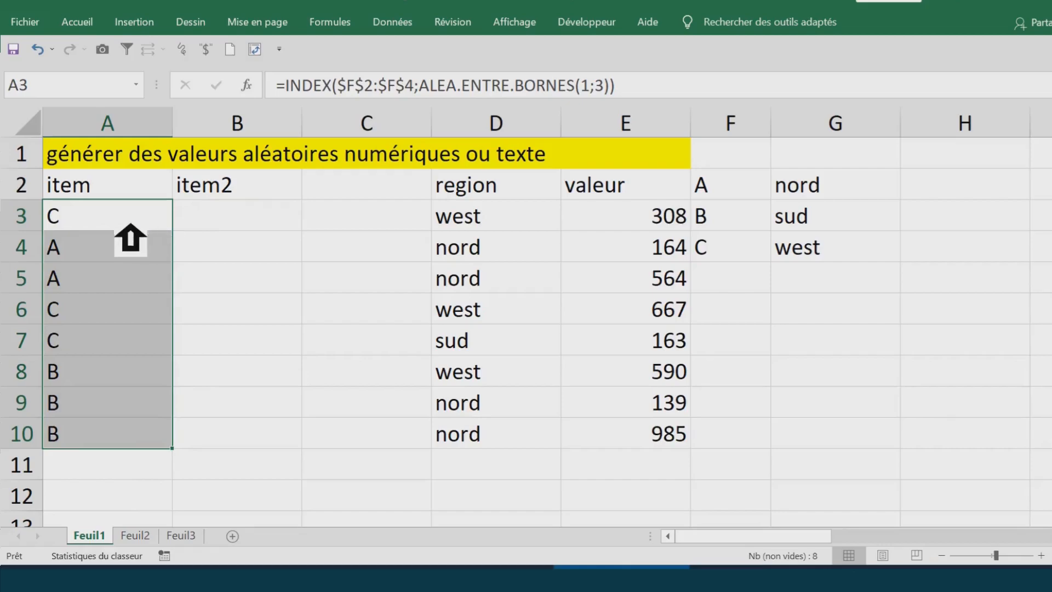
click(233, 225)
drag(233, 220, 258, 448)
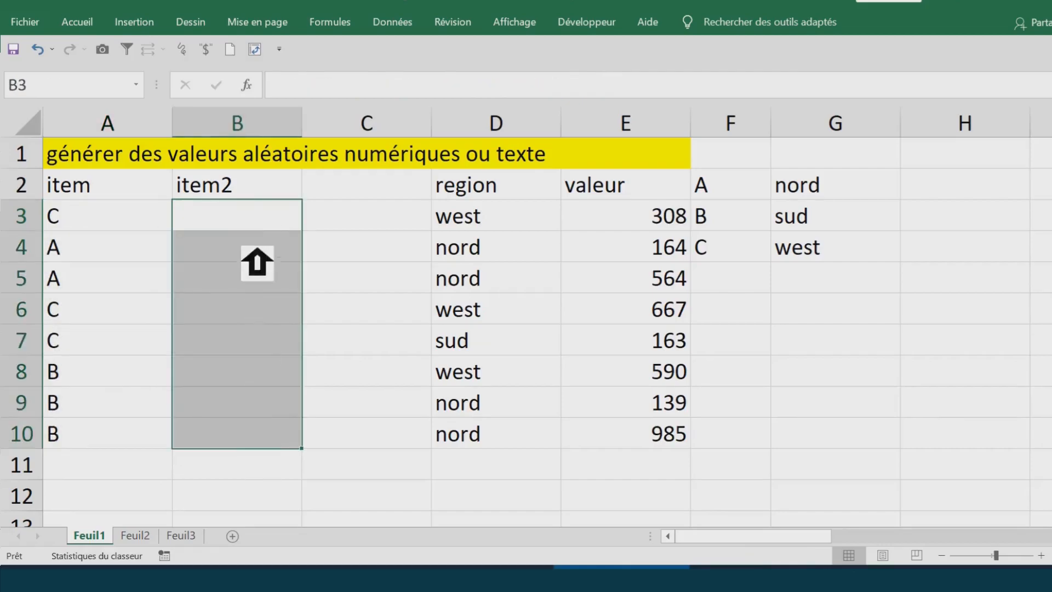
click(241, 220)
click(112, 219)
drag(111, 220, 115, 445)
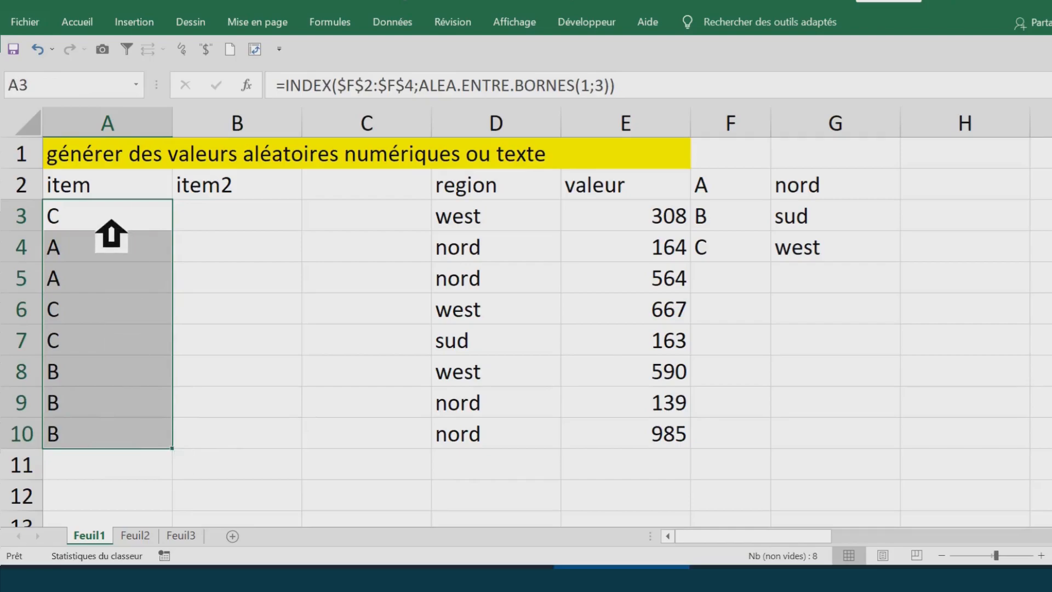
right_click(111, 235)
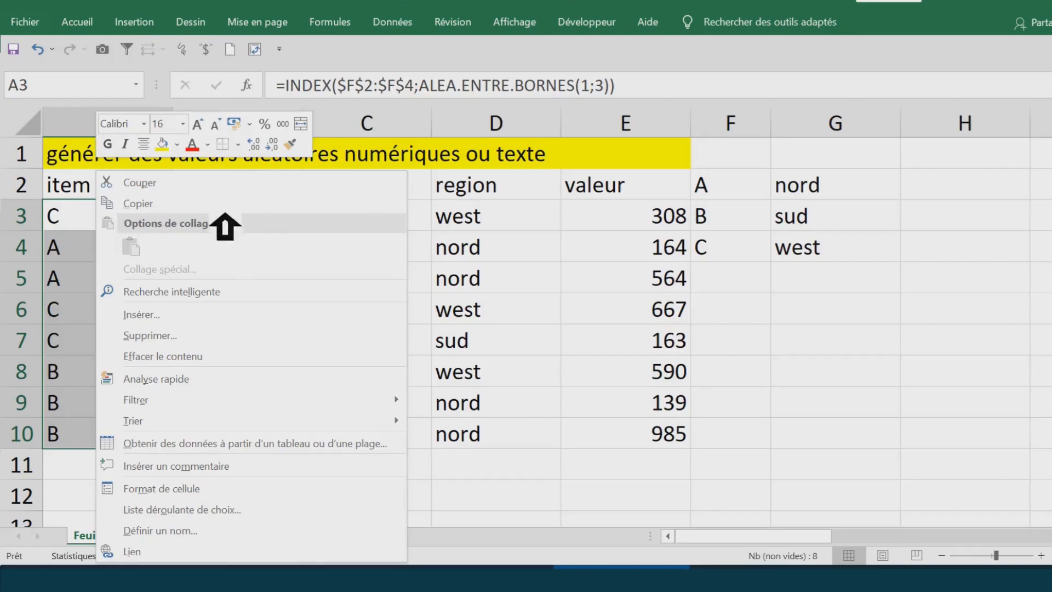
click(179, 207)
click(247, 216)
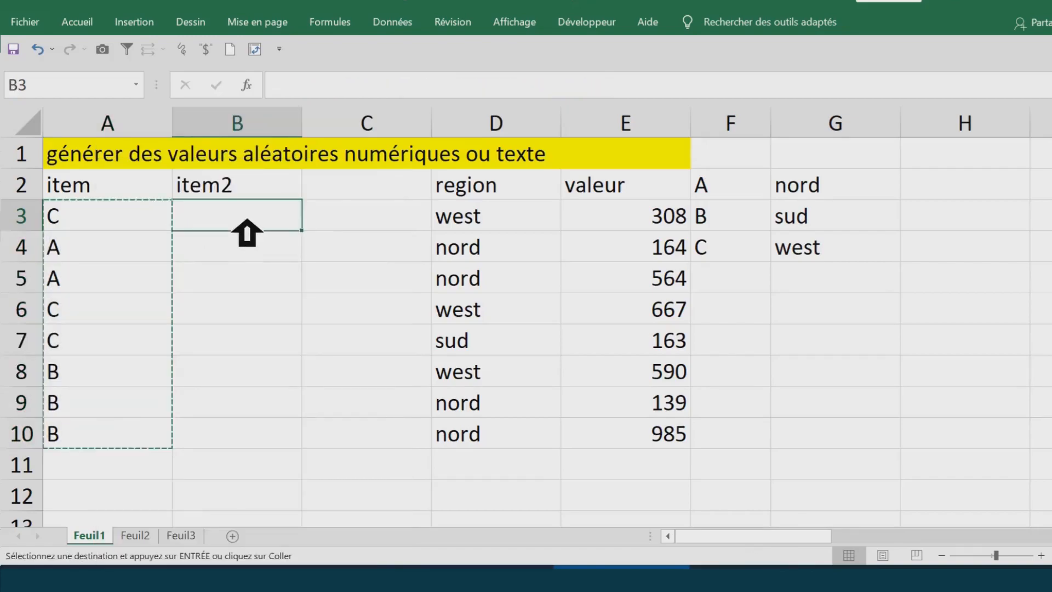
right_click(247, 231)
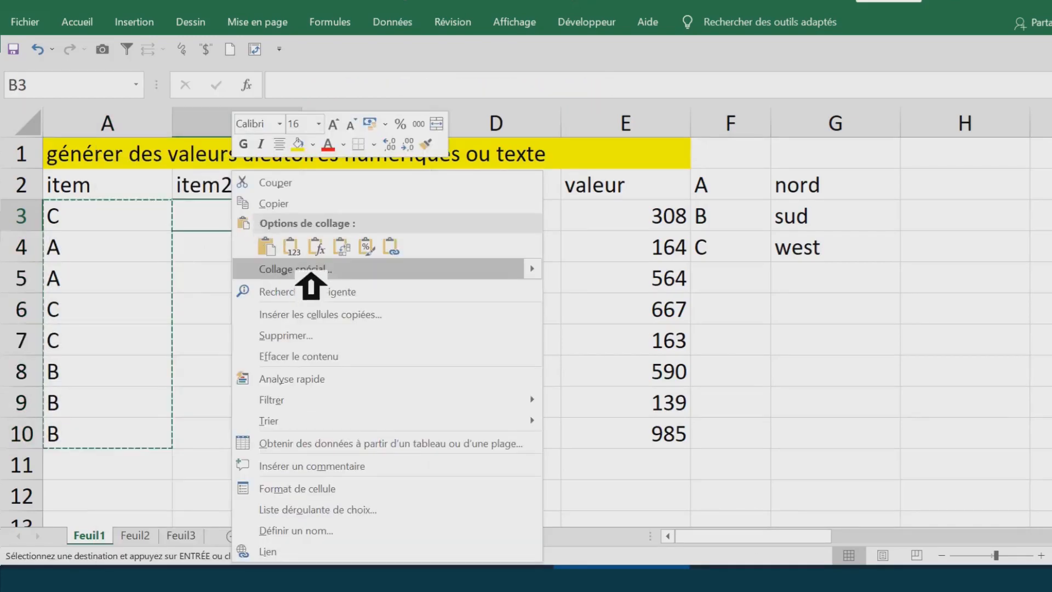
click(317, 270)
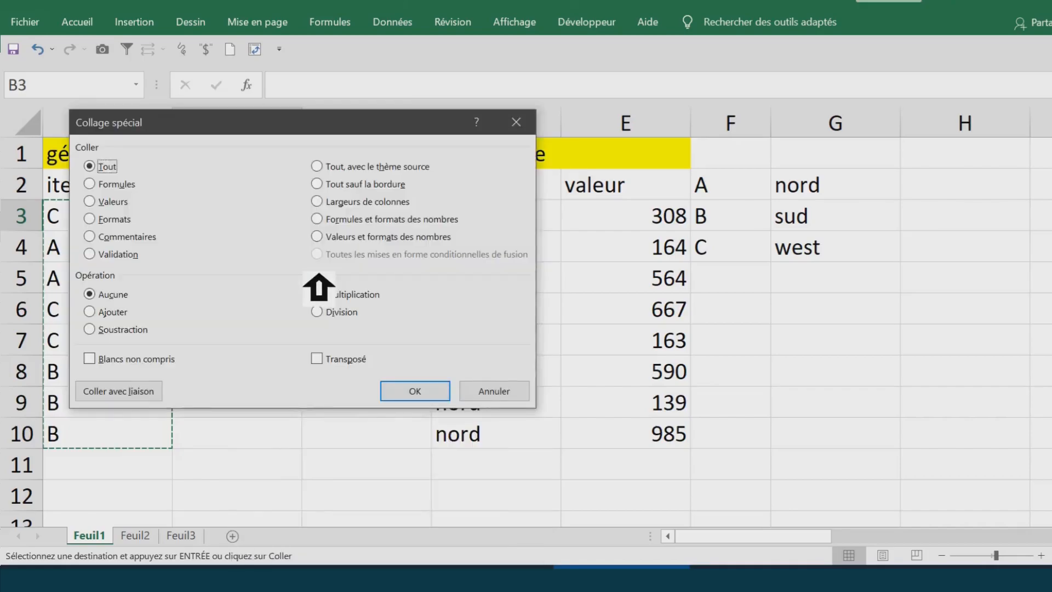
click(112, 202)
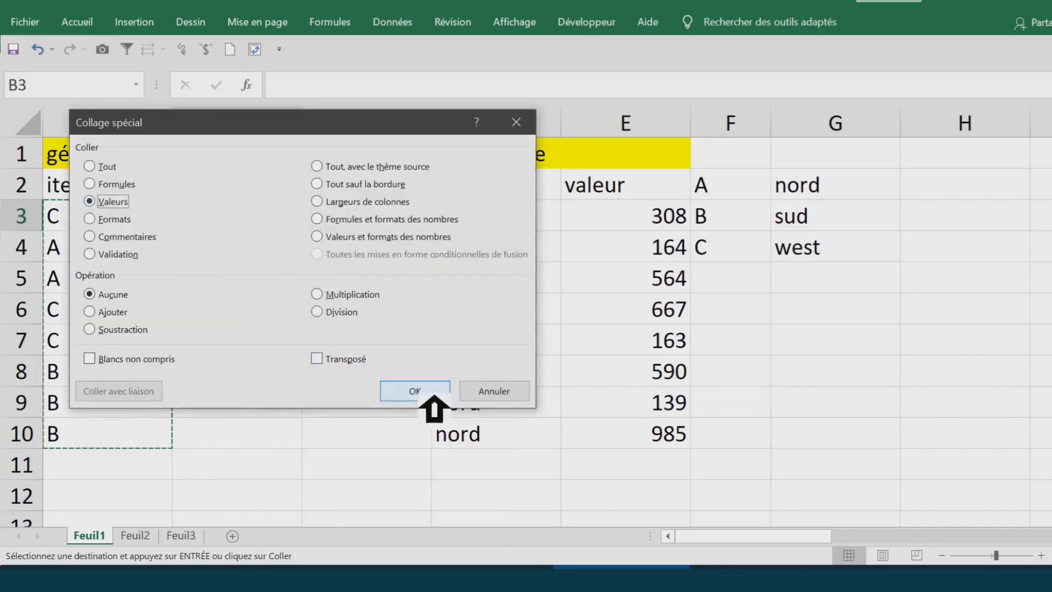
click(434, 396)
Recalculate the sheet and compare the pasted item2 values in column B with the random items in column A.
click(239, 253)
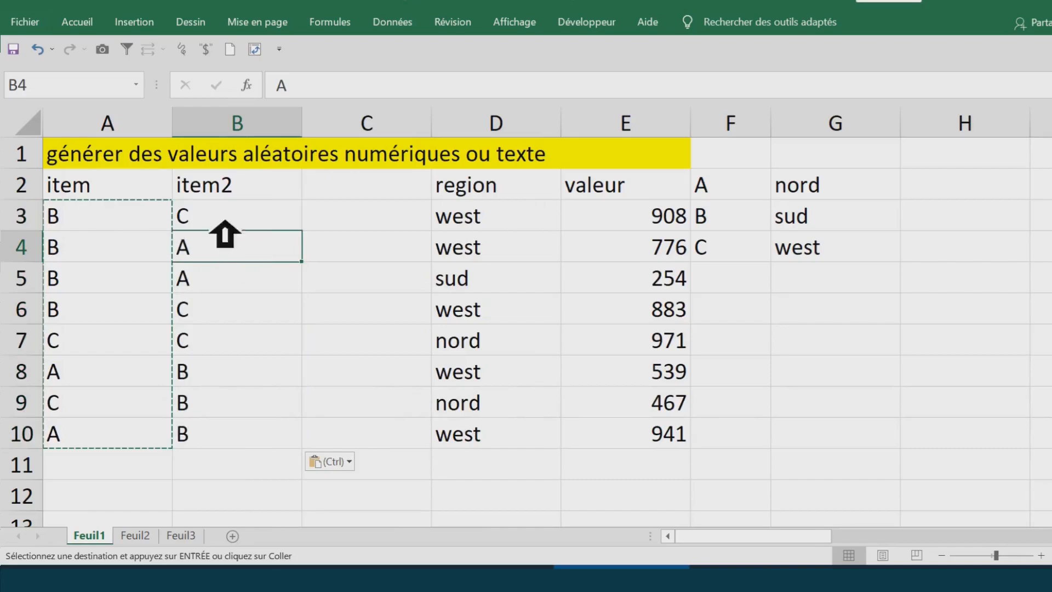
click(252, 222)
click(363, 217)
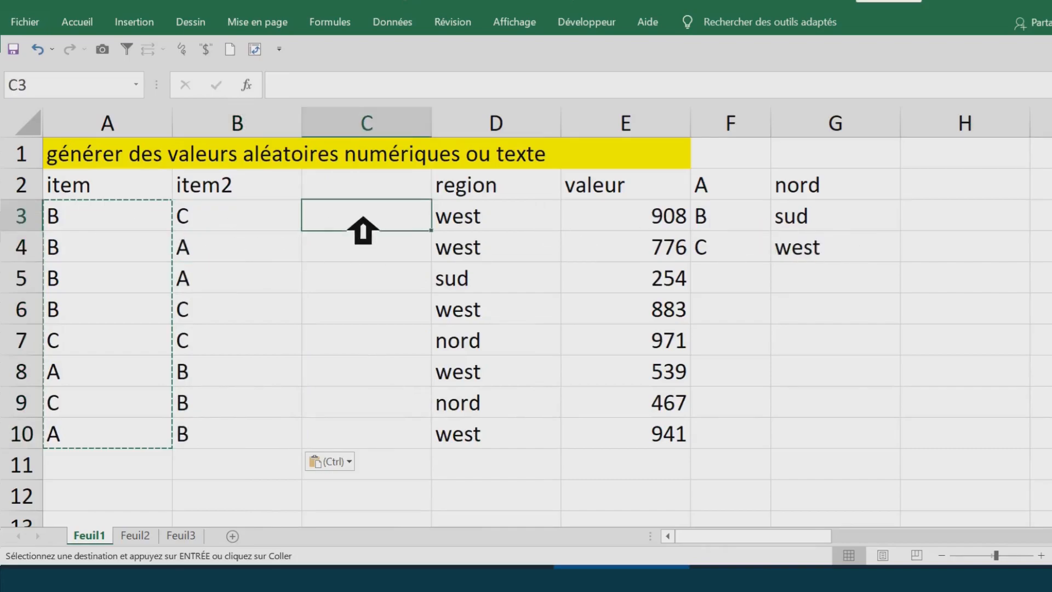
double_click(362, 218)
click(357, 278)
Clear the random item formulas from A3:A10 and fit column B's width to its content.
drag(93, 229, 93, 441)
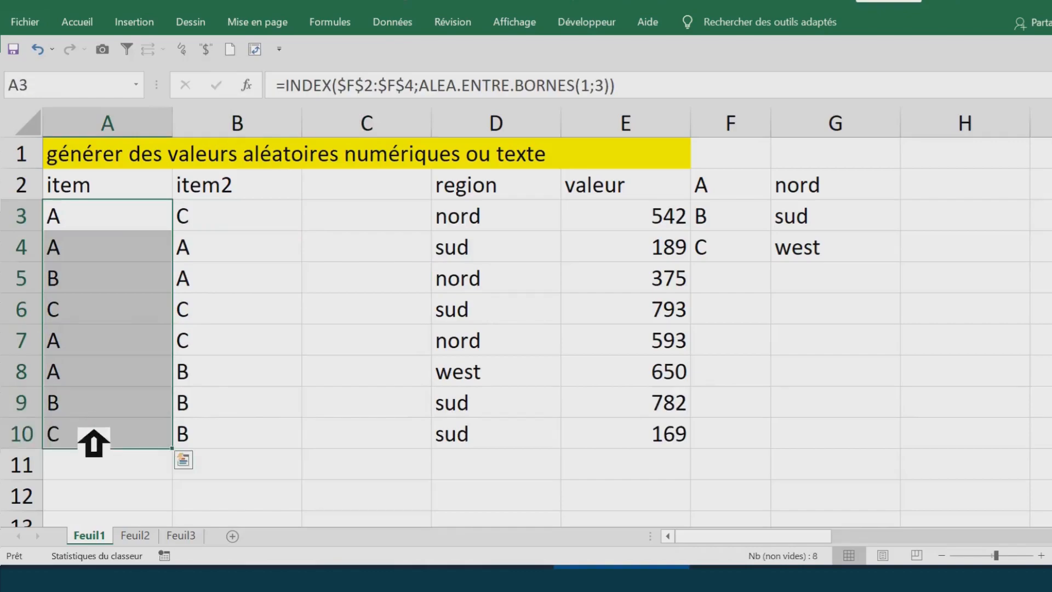
key(Delete)
drag(246, 230, 235, 438)
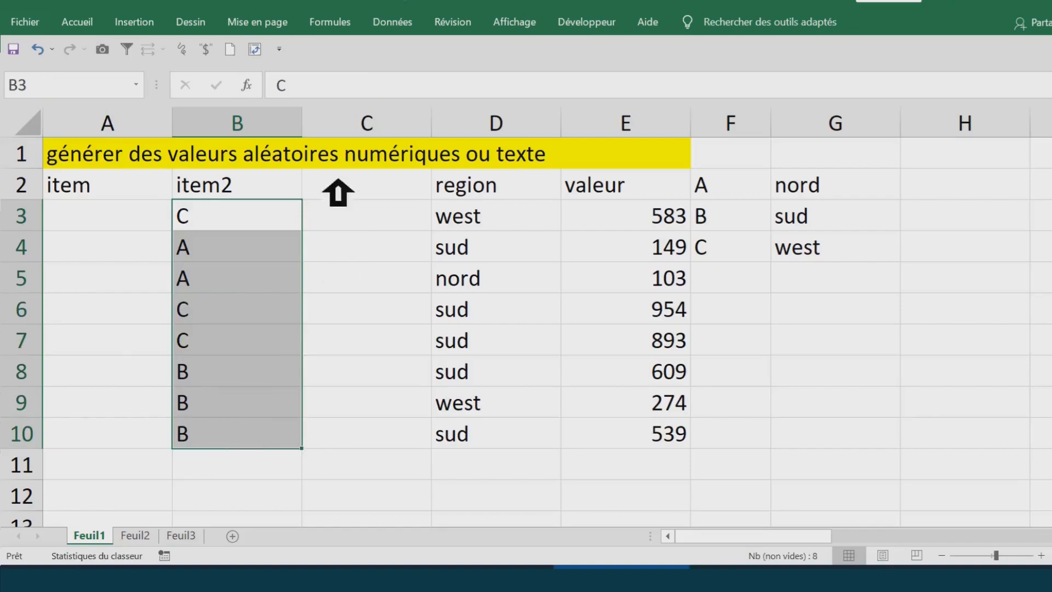
double_click(303, 125)
Replace the random region formulas in D3:D10 with their values in place.
drag(433, 198, 433, 438)
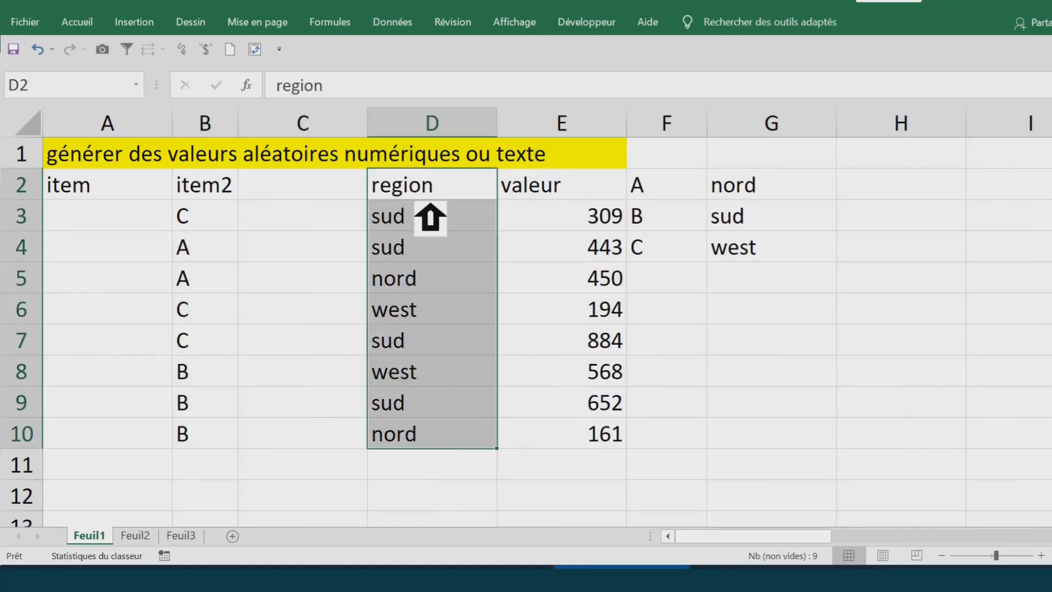
click(449, 218)
click(476, 310)
click(465, 222)
drag(465, 251, 460, 452)
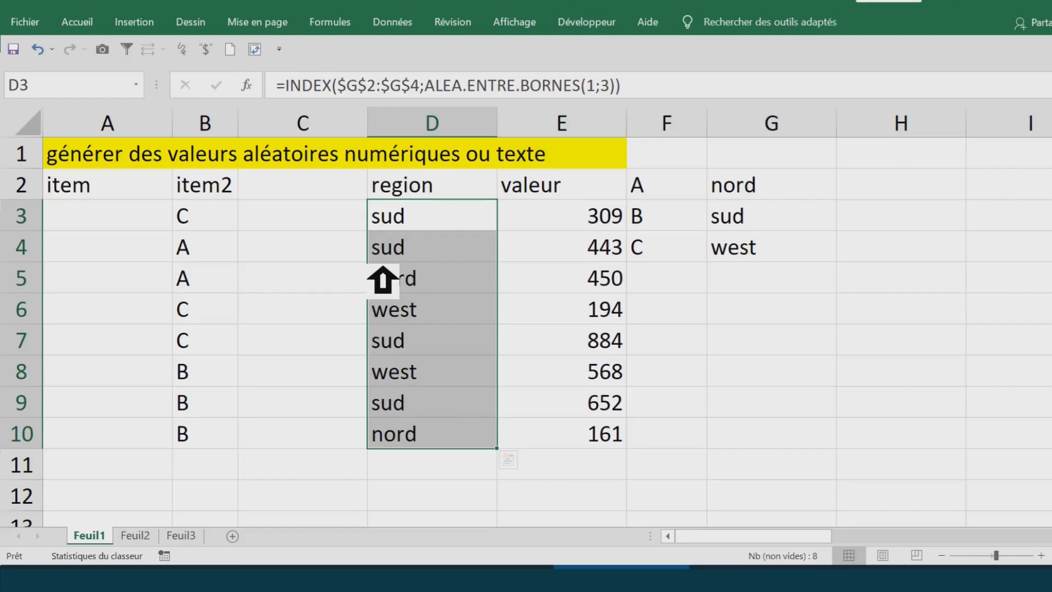
drag(383, 280, 425, 290)
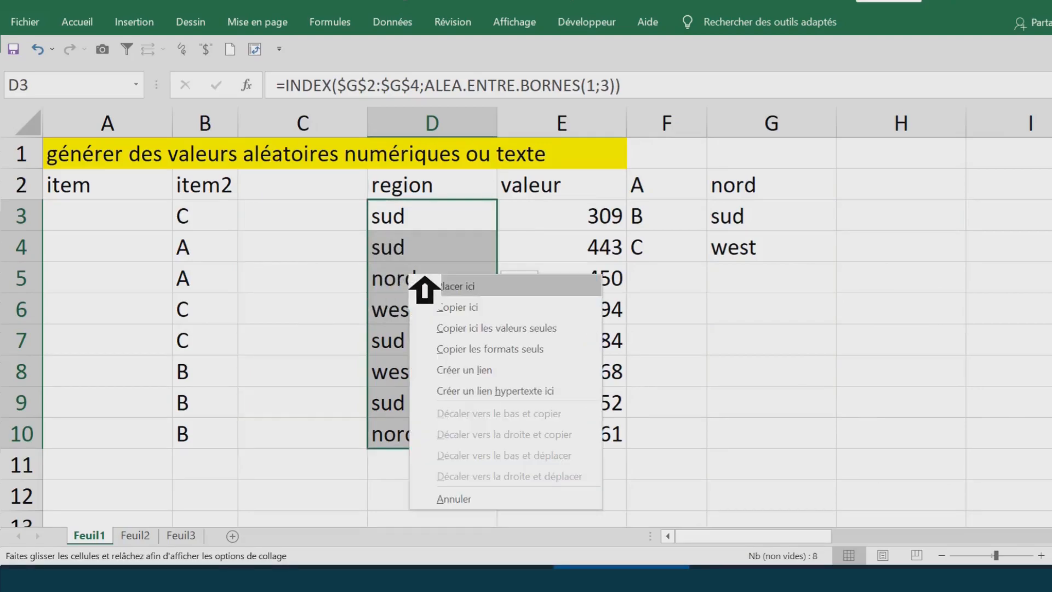
click(522, 338)
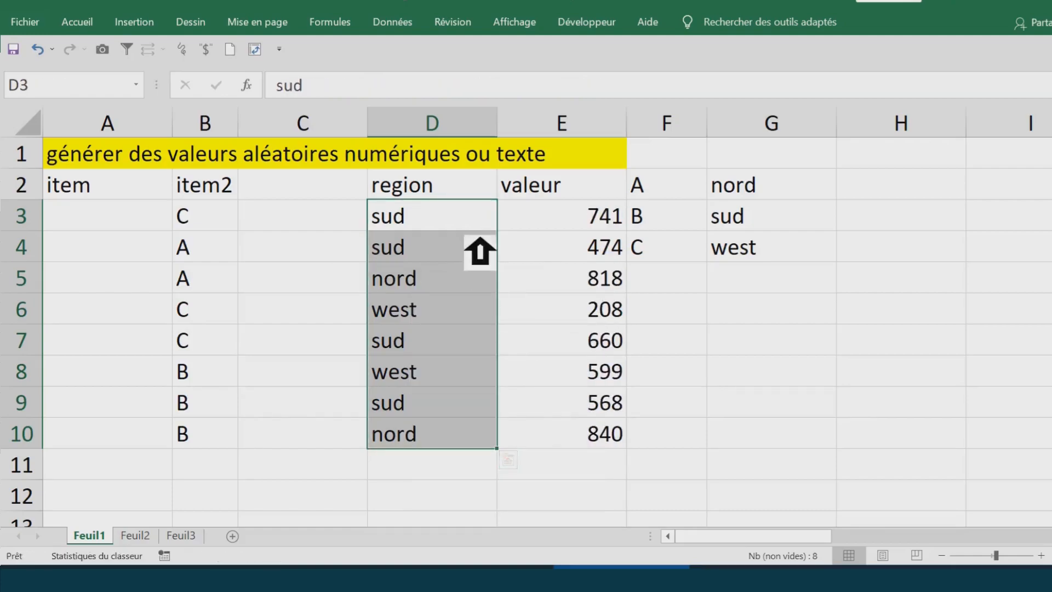
Check the content of D5 in the region column and undo the in-place conversion of D3:D10 to values.
click(477, 278)
click(351, 92)
click(447, 270)
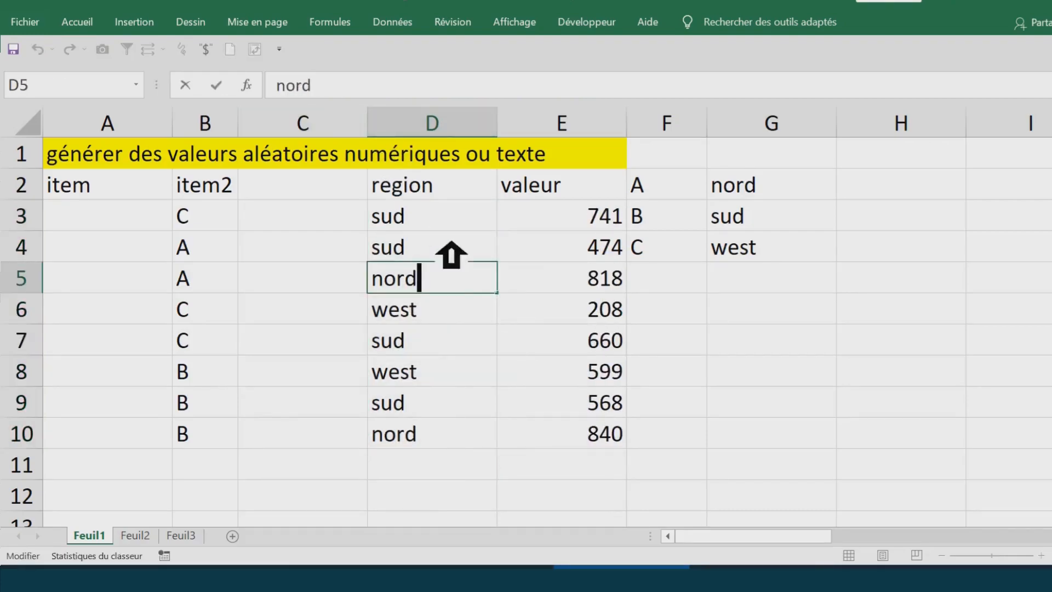
click(458, 194)
click(461, 225)
click(37, 49)
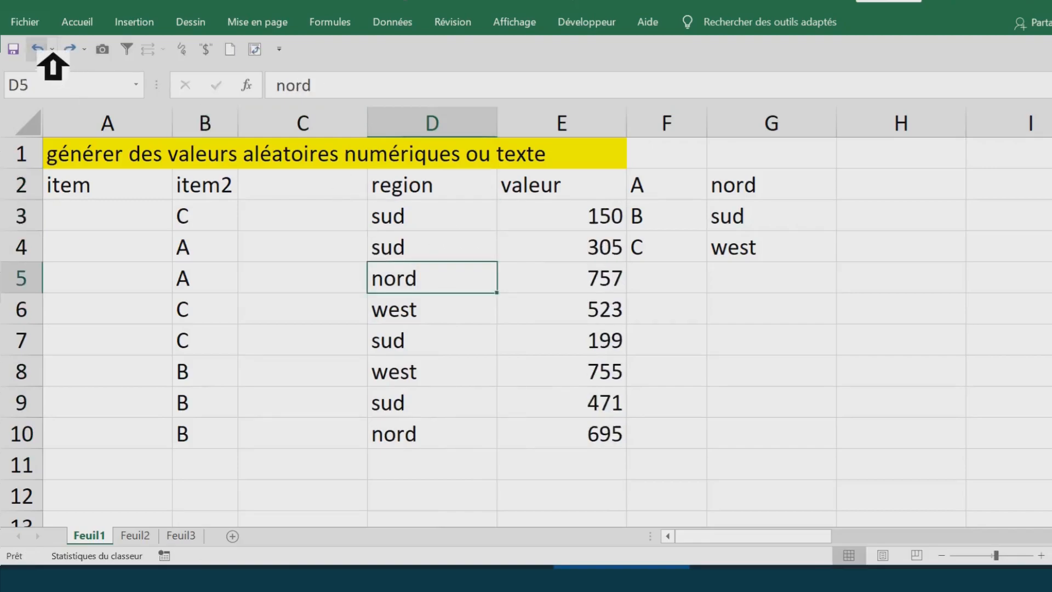
click(37, 49)
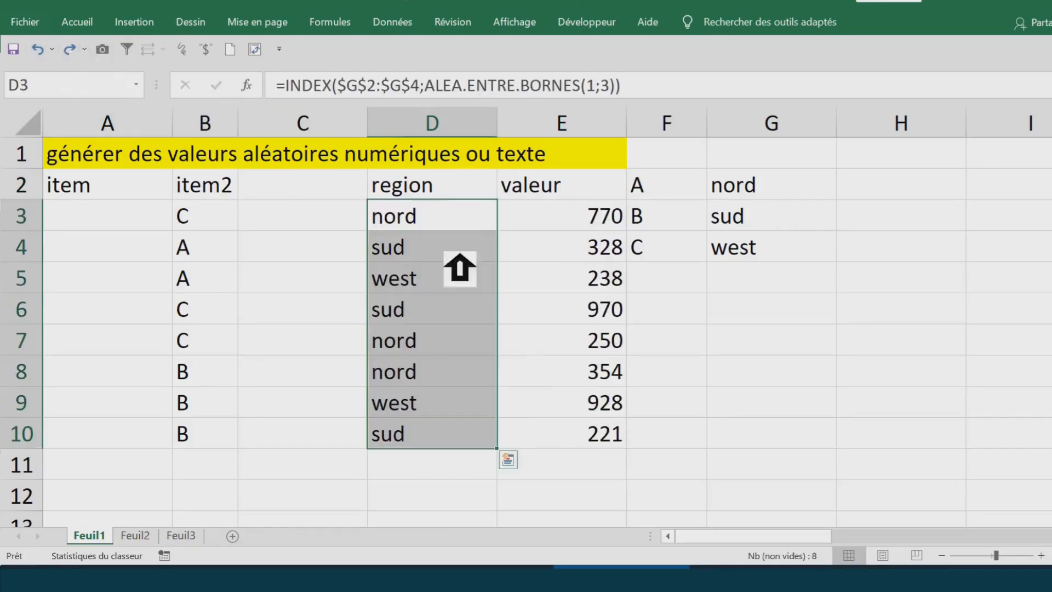
Copy the random regions in D3:D10 to C3:C10 as values only.
click(472, 225)
drag(449, 229, 446, 434)
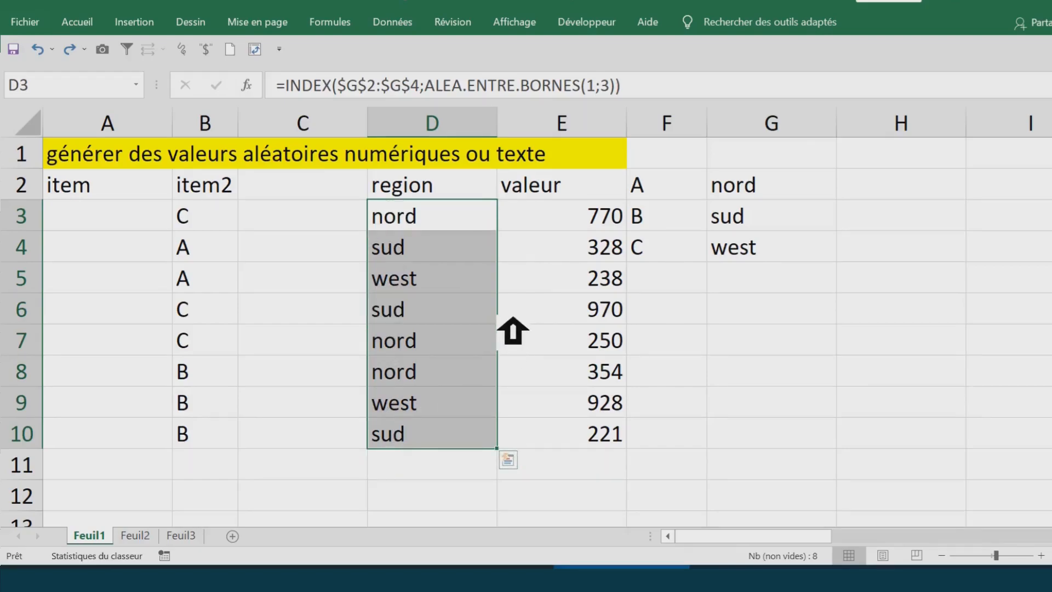
right_click(500, 329)
drag(513, 318, 356, 302)
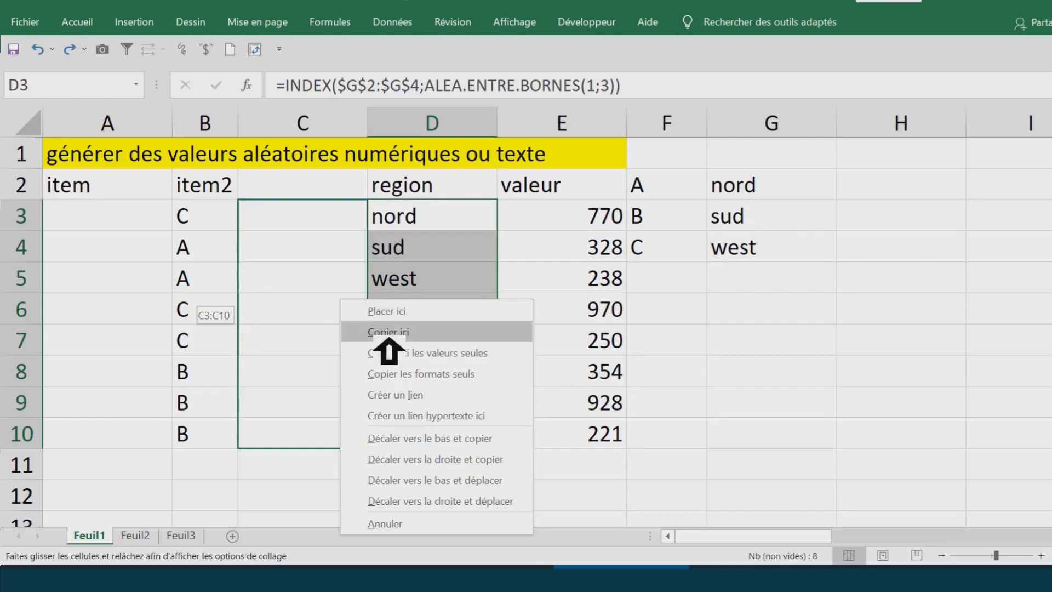
click(417, 352)
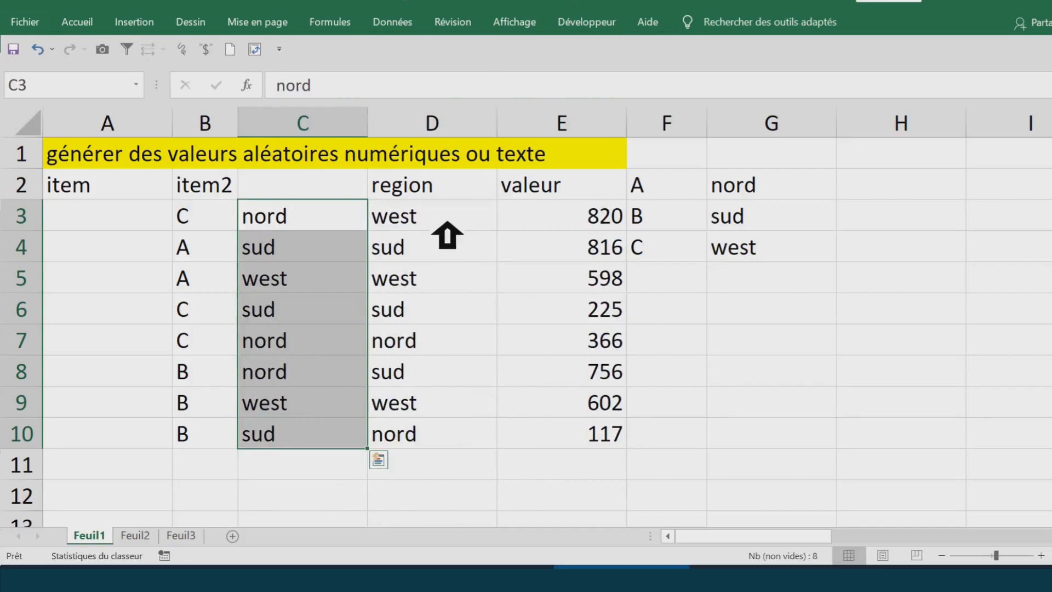
Move the region header from D2 to C2 and clear the region formulas from D3:D10.
click(404, 187)
drag(403, 189, 357, 198)
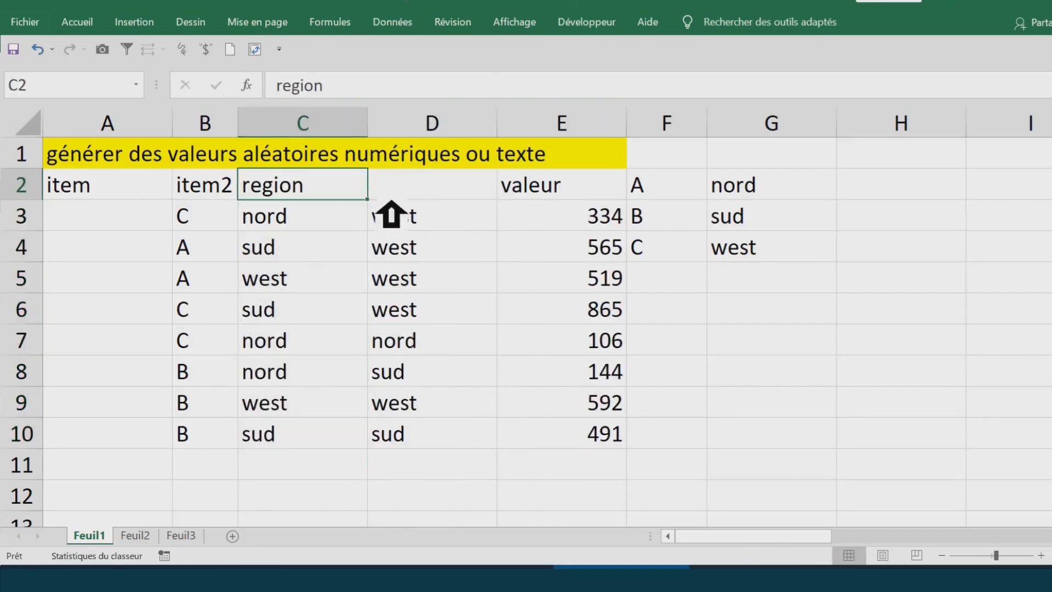
drag(433, 212, 440, 439)
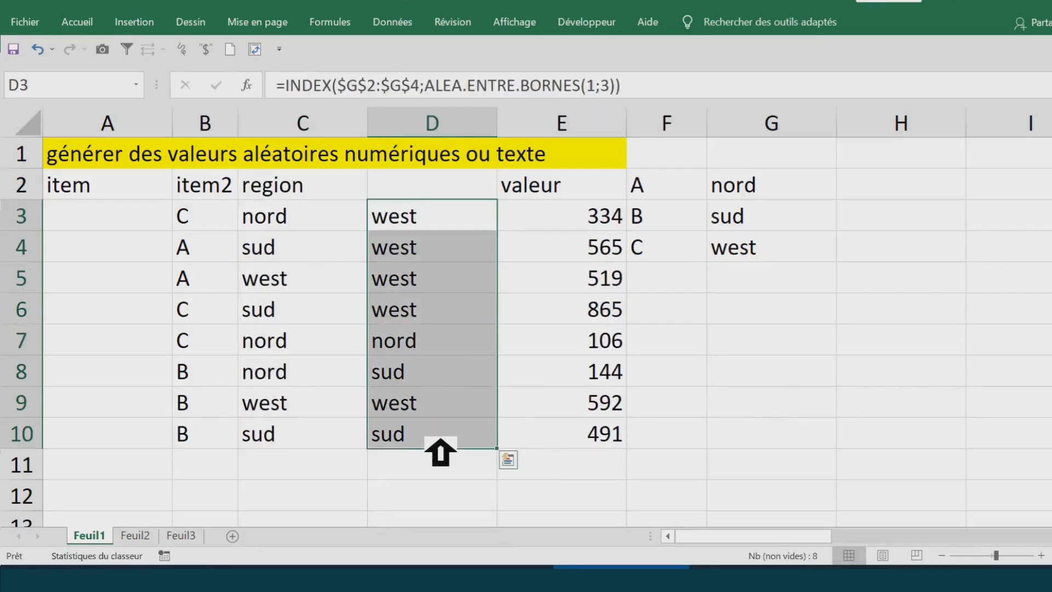
key(Delete)
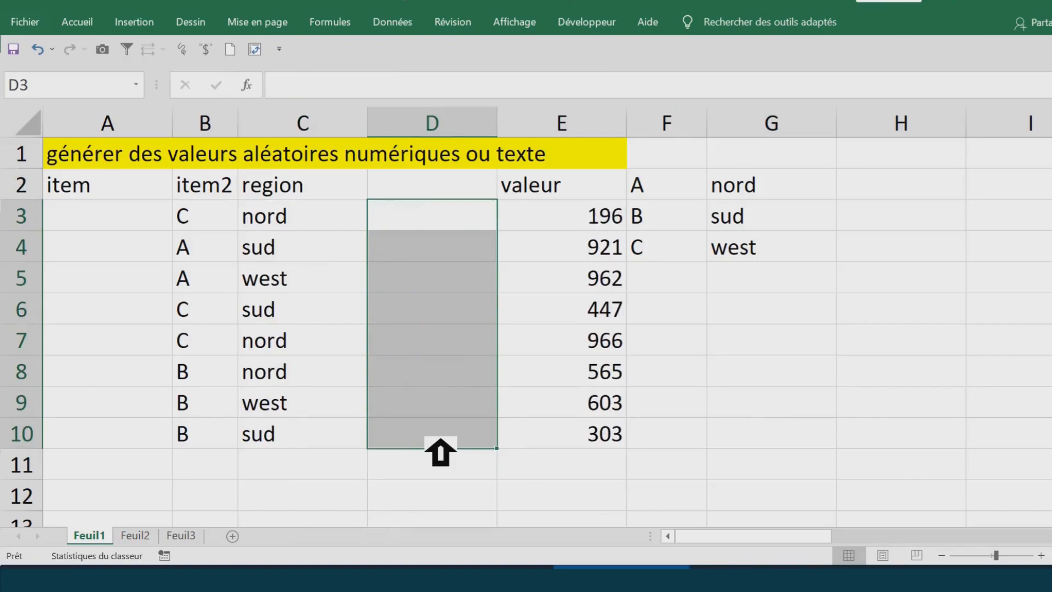
Copy the random numbers in E3:E10 and paste them as values only into D3:D10.
click(575, 220)
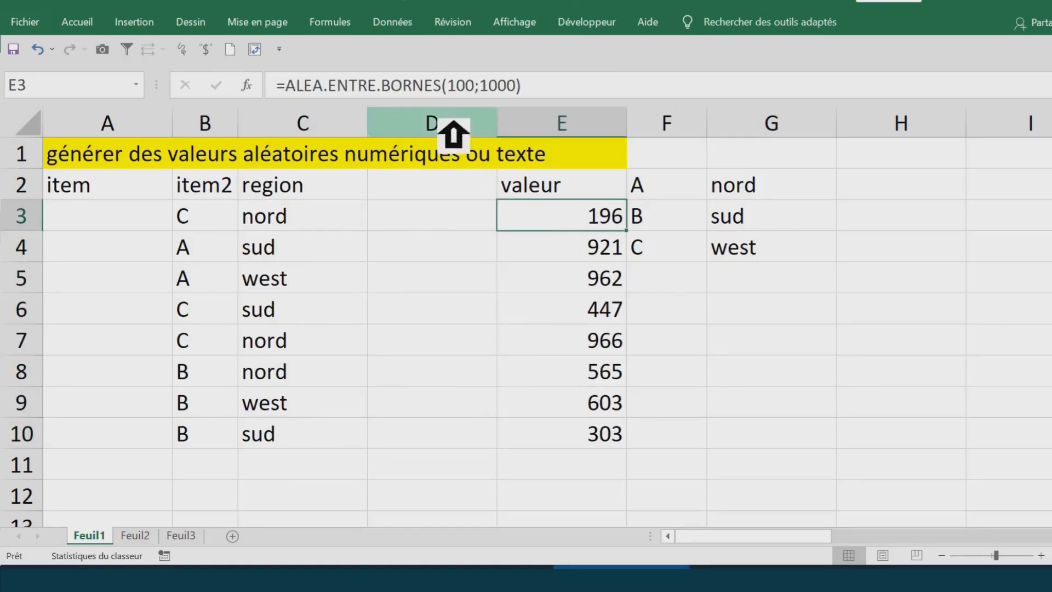
drag(557, 235, 575, 454)
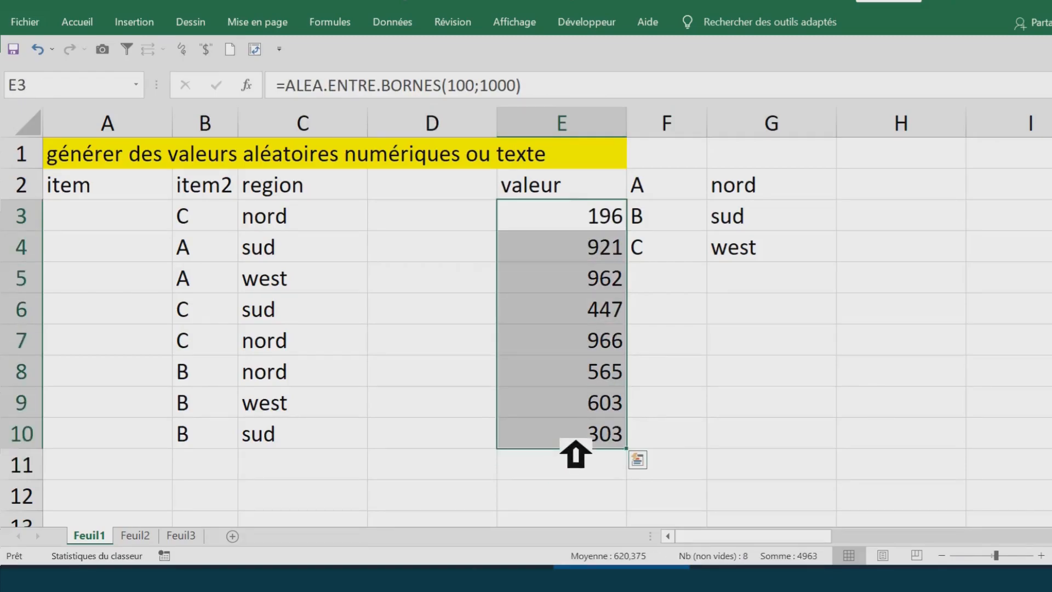
key(ctrl+c)
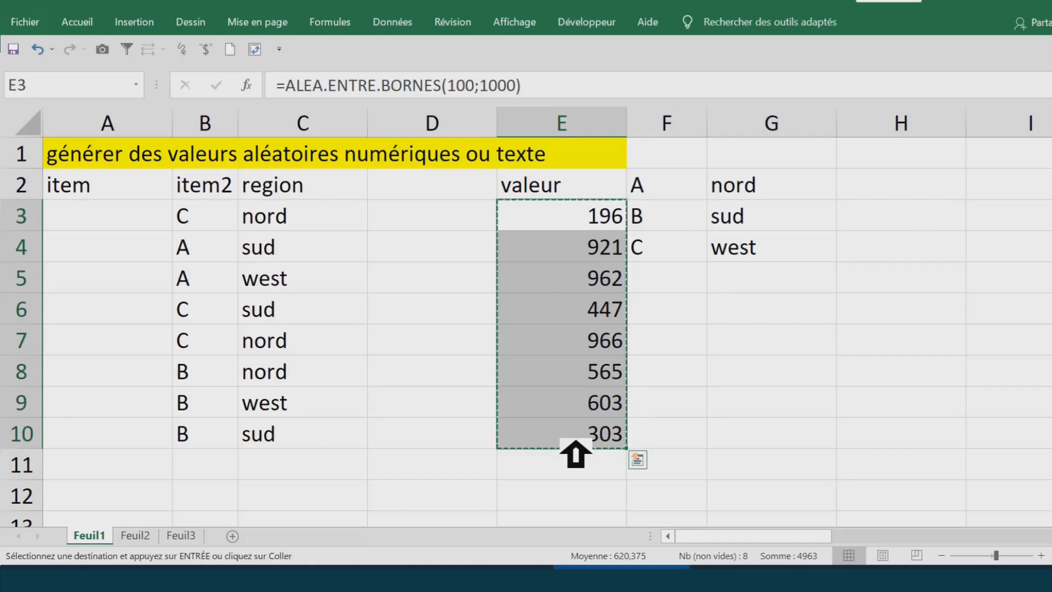
click(426, 230)
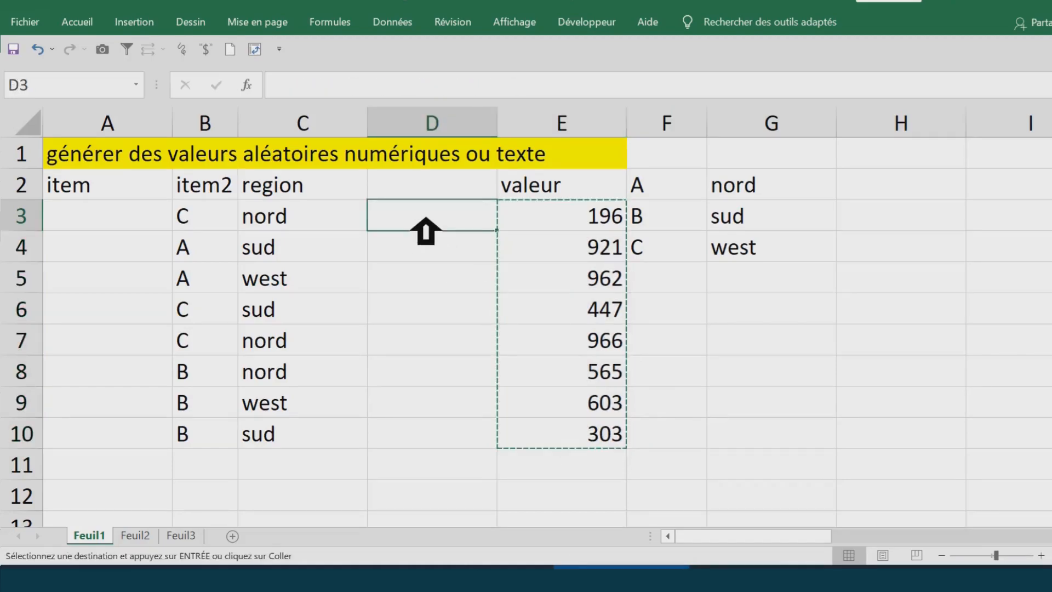
key(ctrl+v)
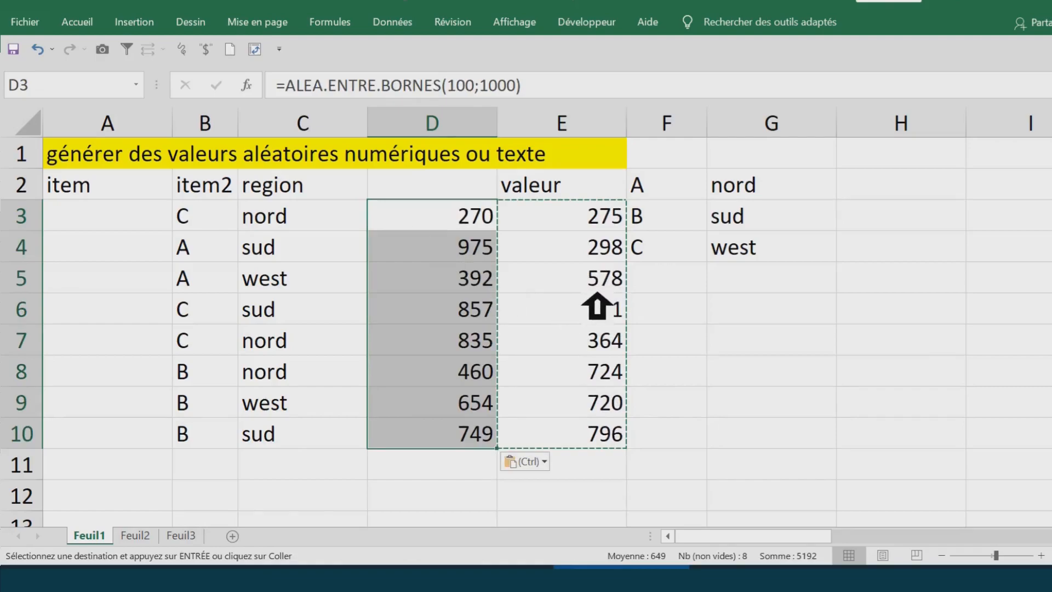
key(ctrl)
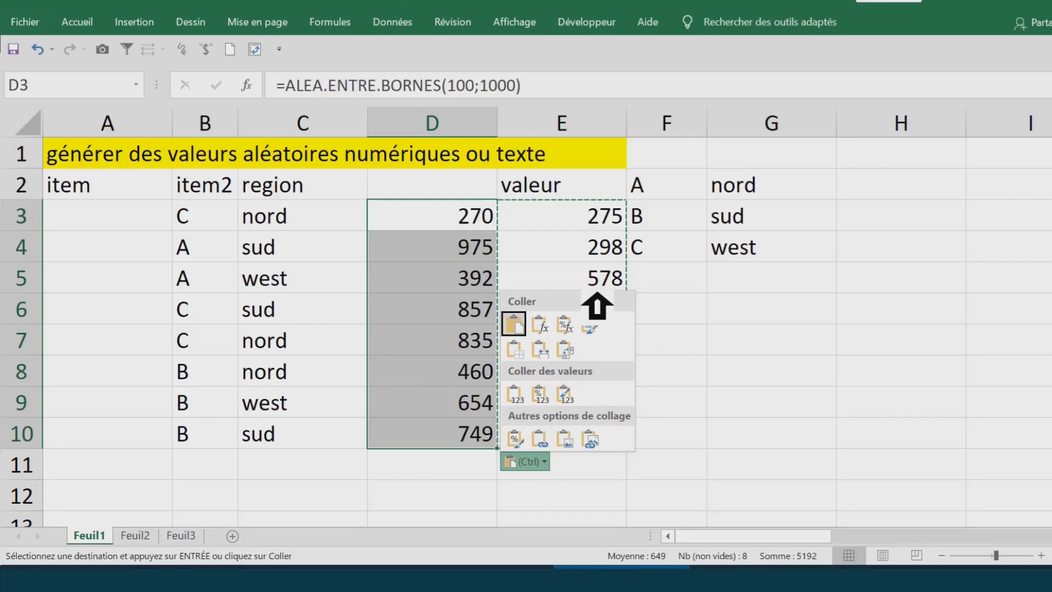
key(v)
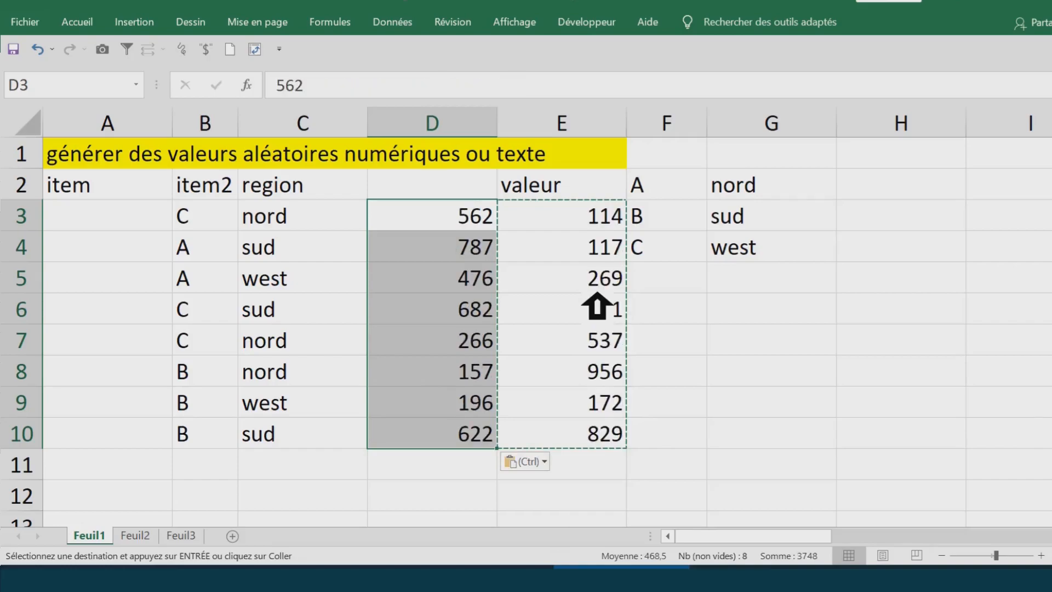
click(445, 335)
drag(432, 219, 434, 451)
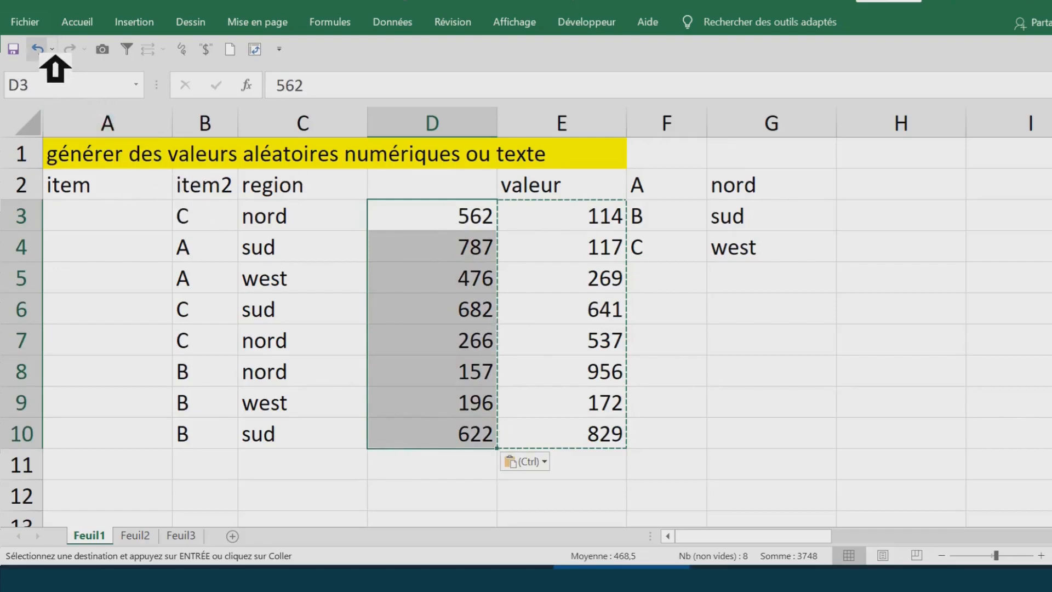
Undo the values-only paste in D3:D10 and cancel the pending copy of column E.
click(37, 49)
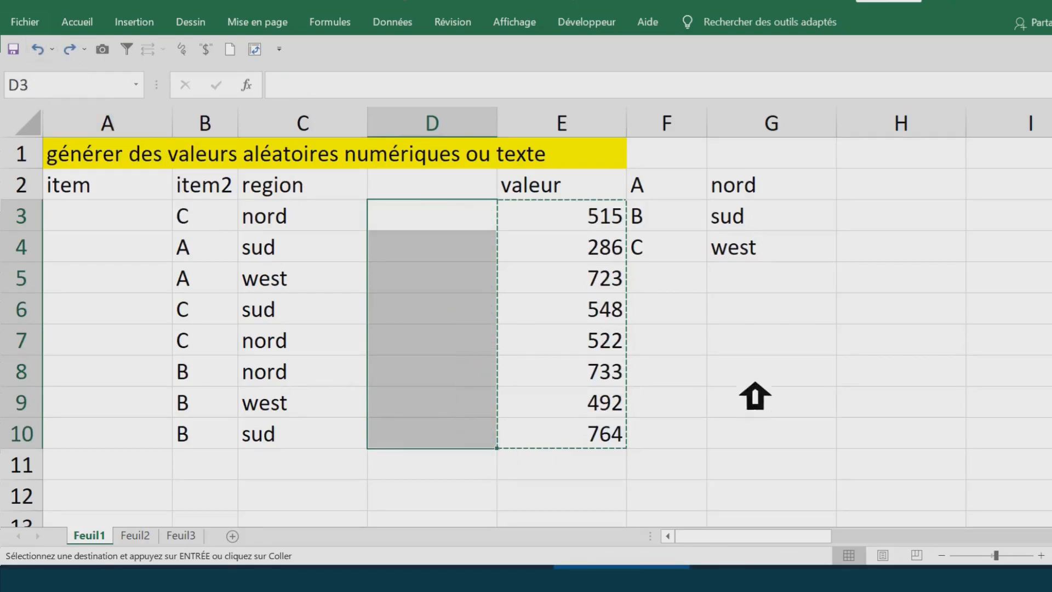
click(762, 335)
click(622, 256)
key(Escape)
Paste the random number formulas from E3:E10 into D3:D10, convert the pasted cells to values through the paste options, and check them.
drag(589, 215, 590, 446)
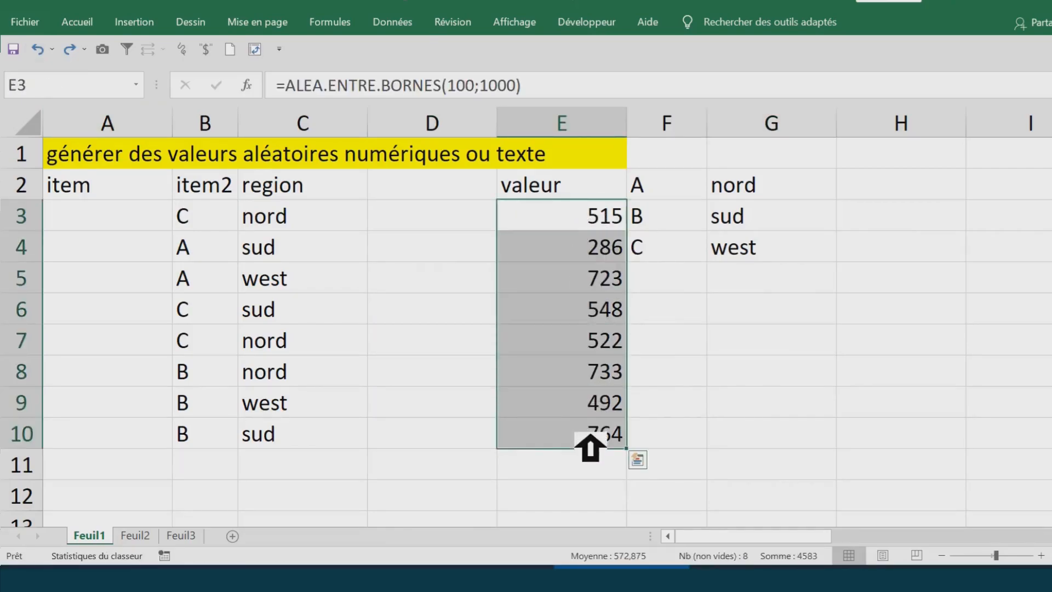
key(ctrl+c)
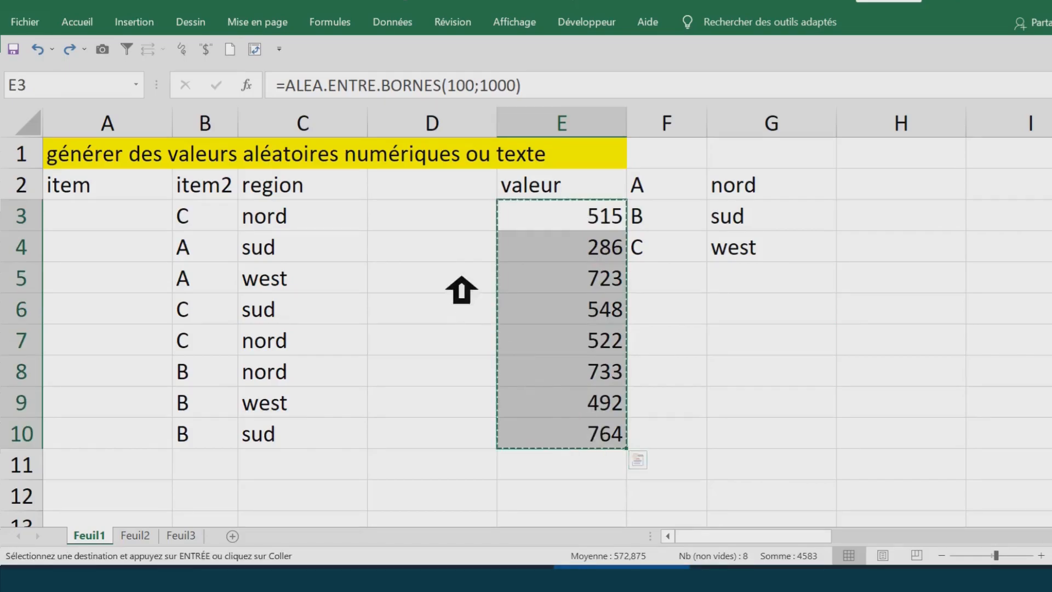
click(435, 222)
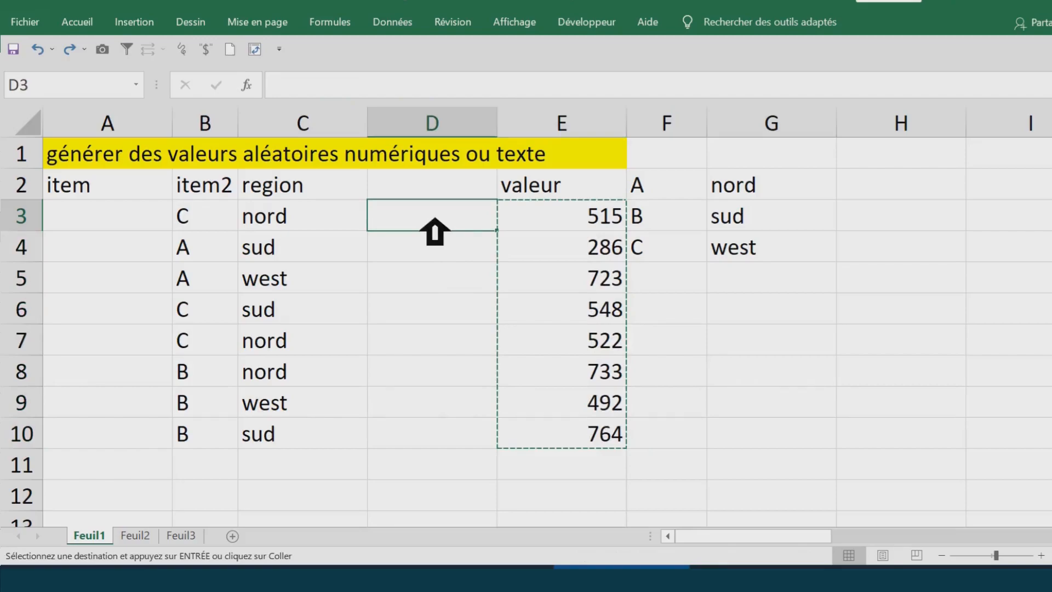
key(ctrl+v)
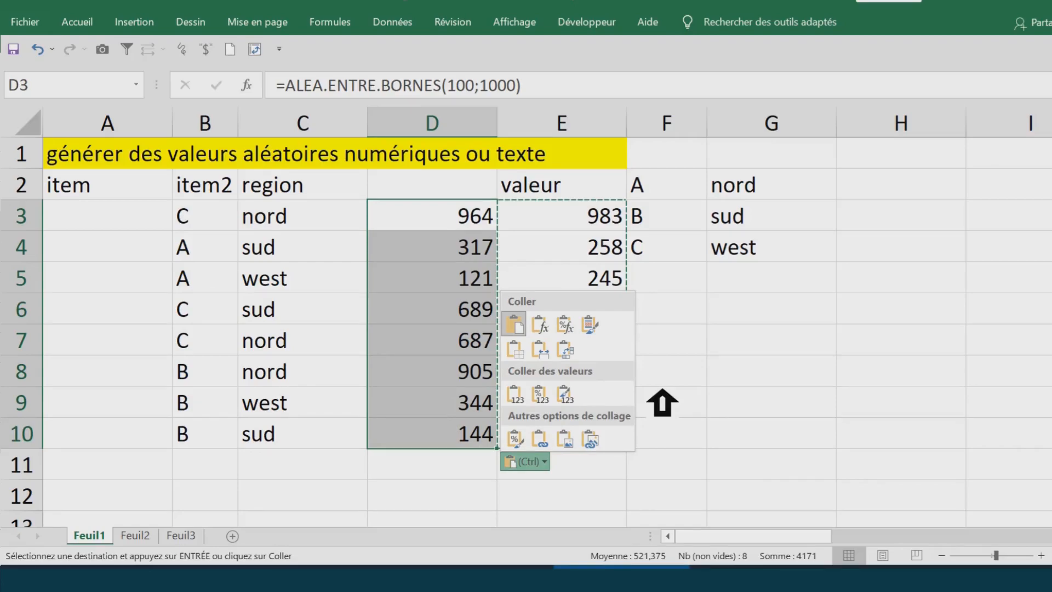
key(v)
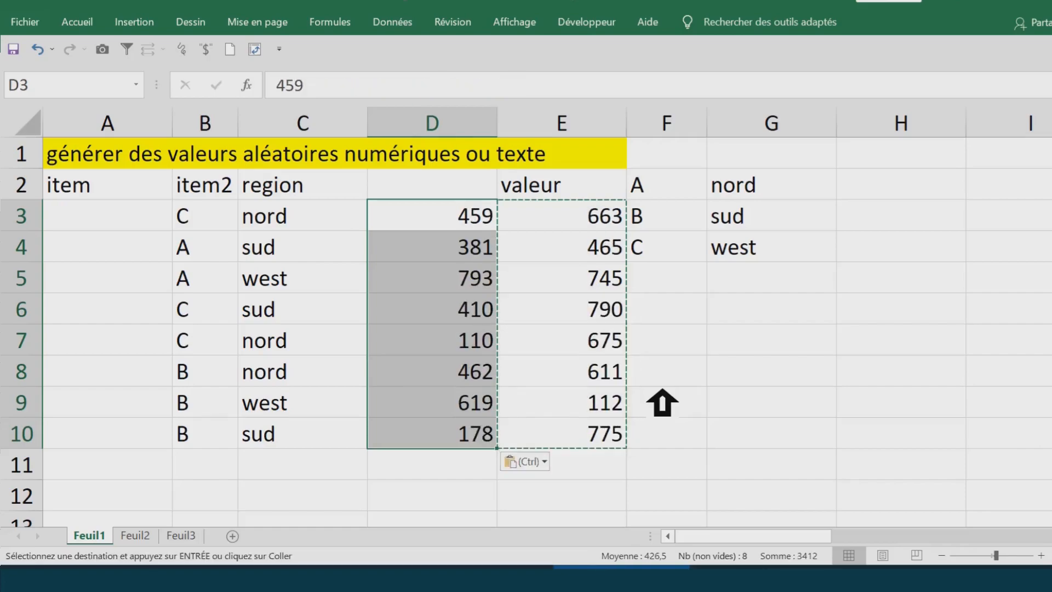
click(422, 219)
key(Escape)
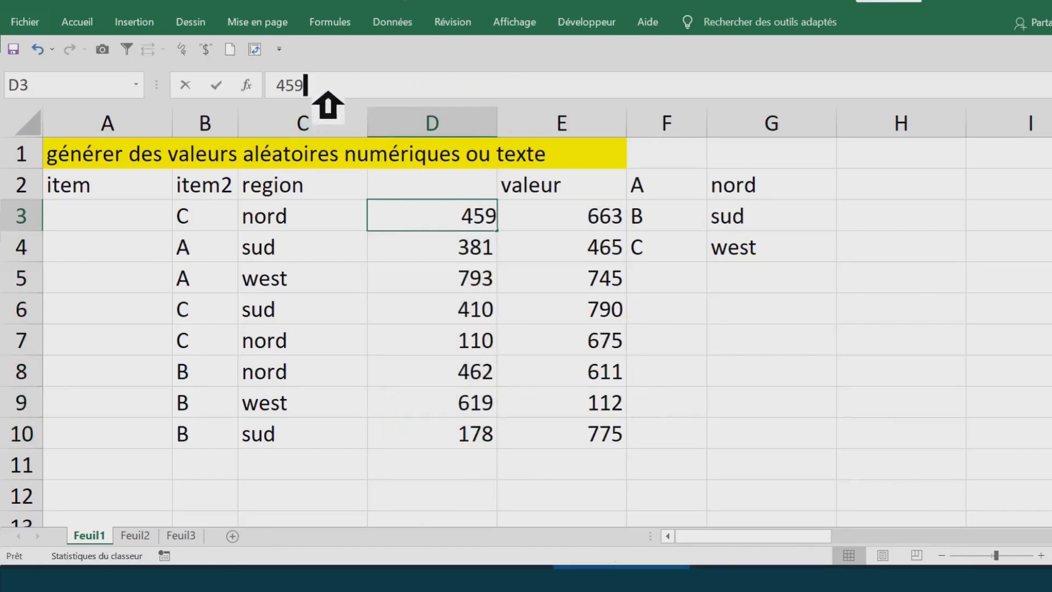
click(441, 253)
click(471, 340)
drag(477, 216, 479, 439)
Clear the random number formulas from E3:E10 and move the valeur header from E2 to D2.
drag(602, 216, 604, 436)
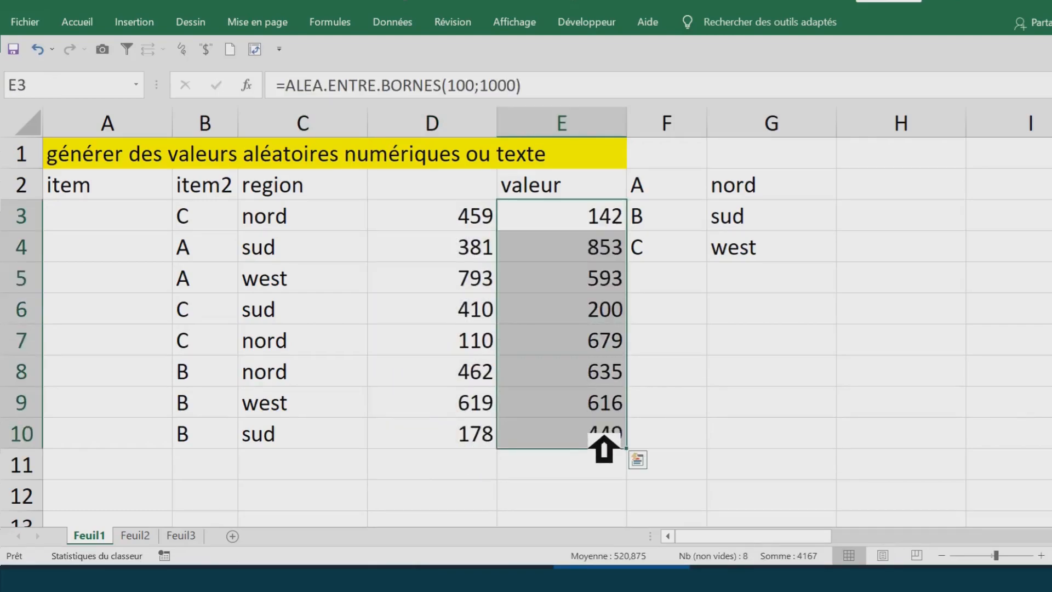
key(Delete)
click(561, 189)
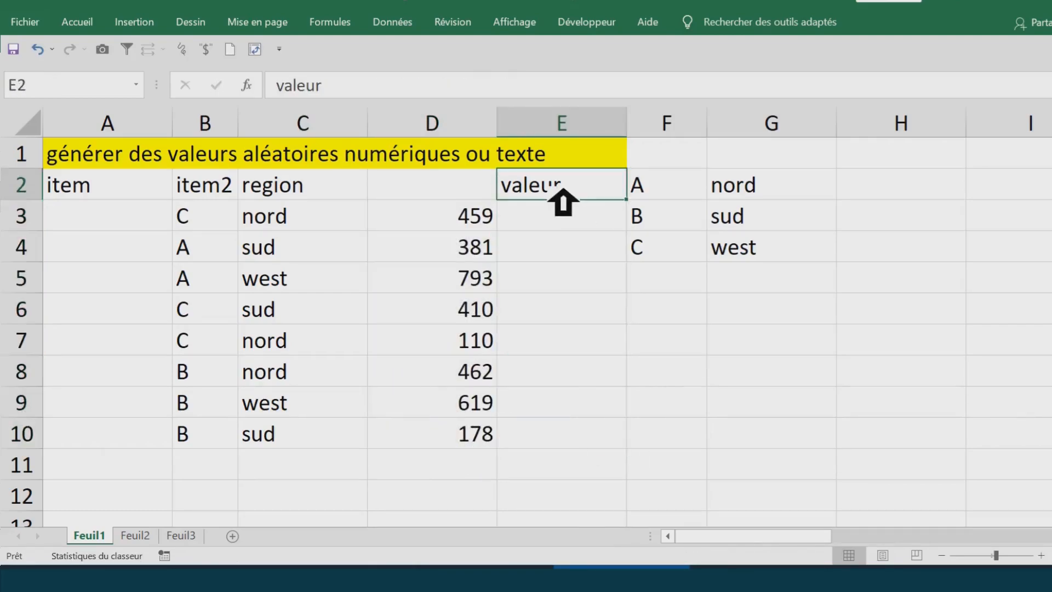
drag(514, 199, 383, 200)
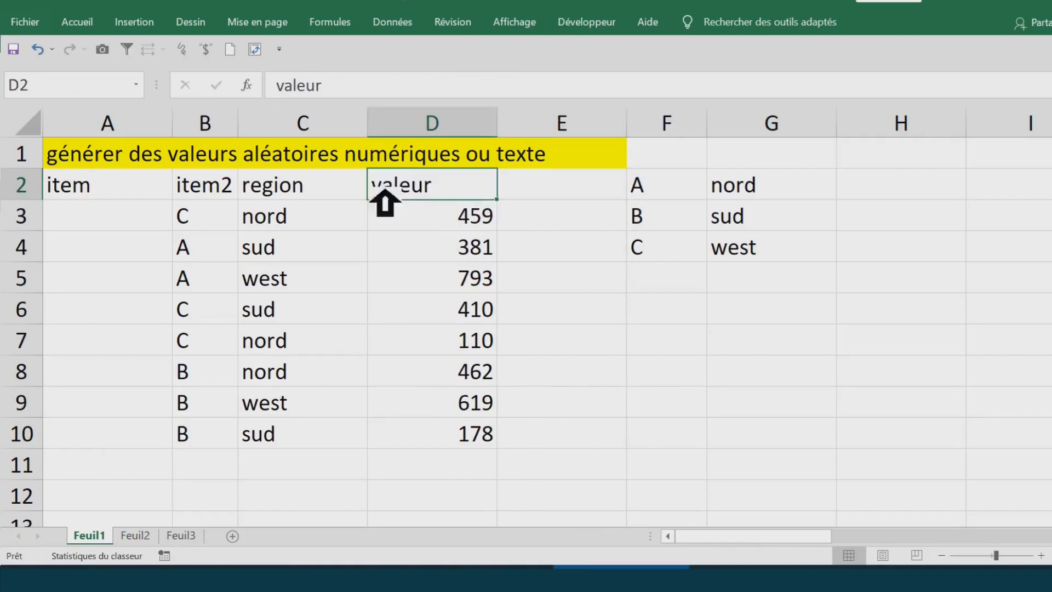
Clear the item header from A2 and rename the header in B2 as item.
click(118, 203)
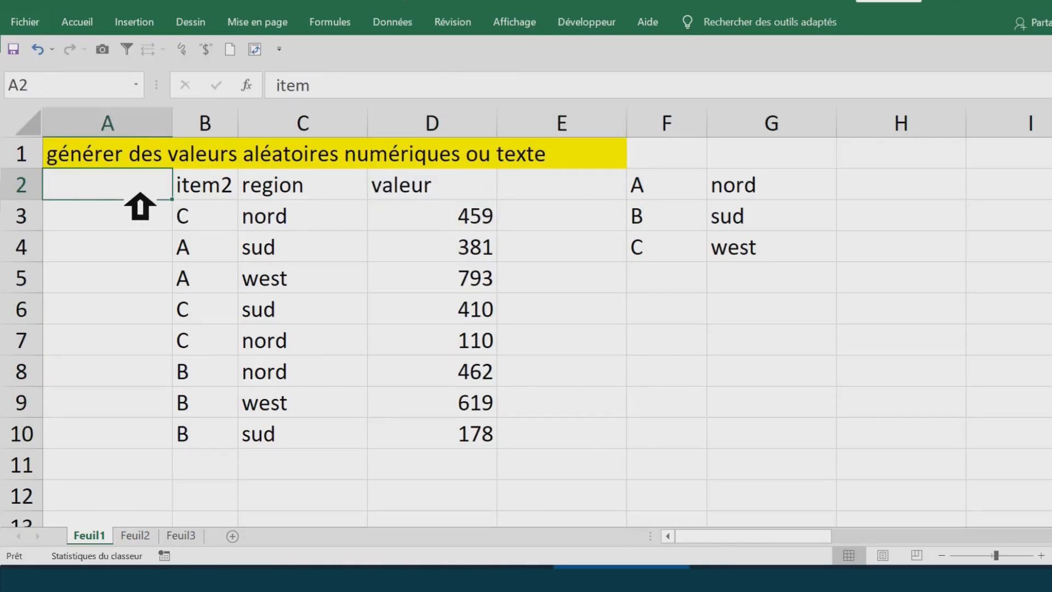
click(227, 187)
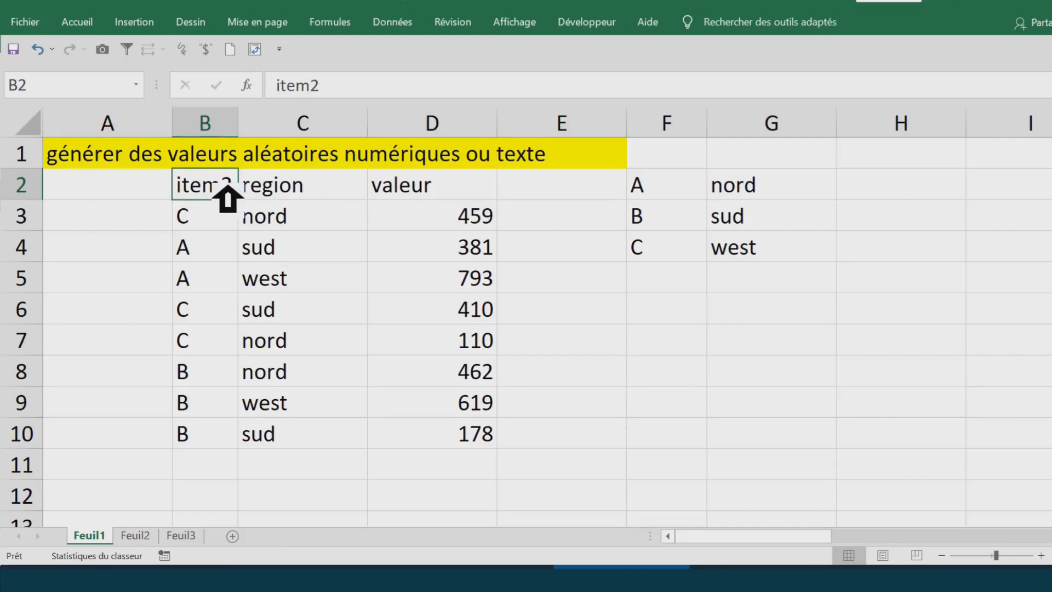
text(it)
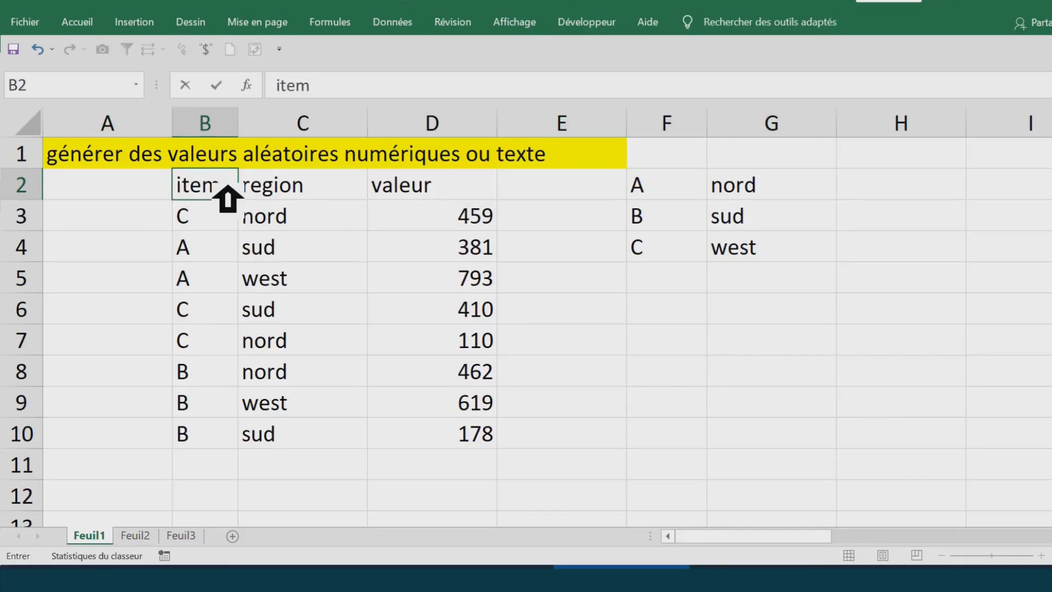
click(322, 304)
Hide columns F and G, which hold the source lists of items and regions.
click(688, 186)
click(680, 131)
drag(681, 144, 790, 144)
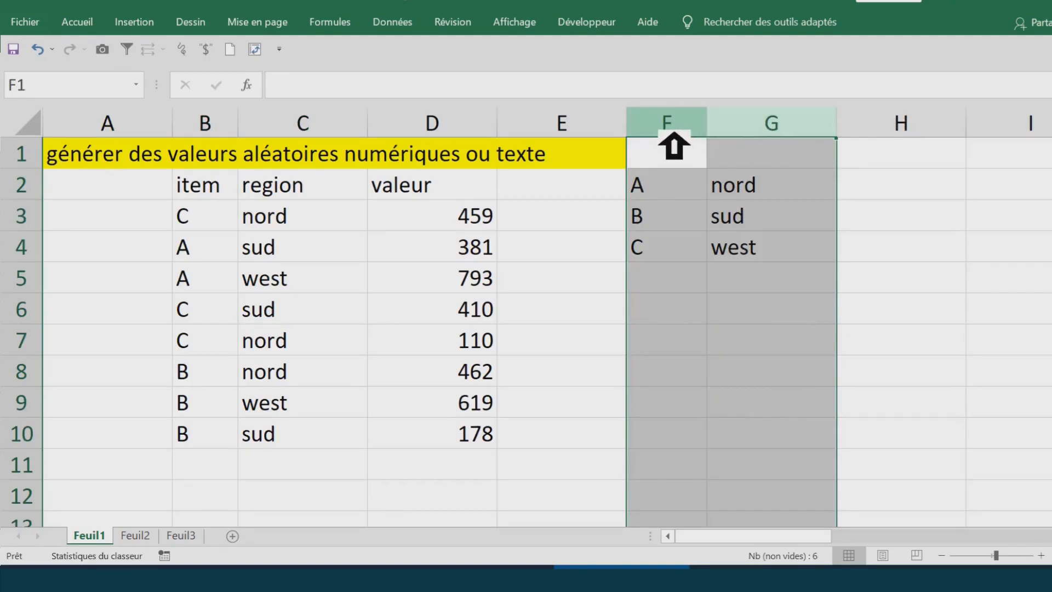
right_click(674, 134)
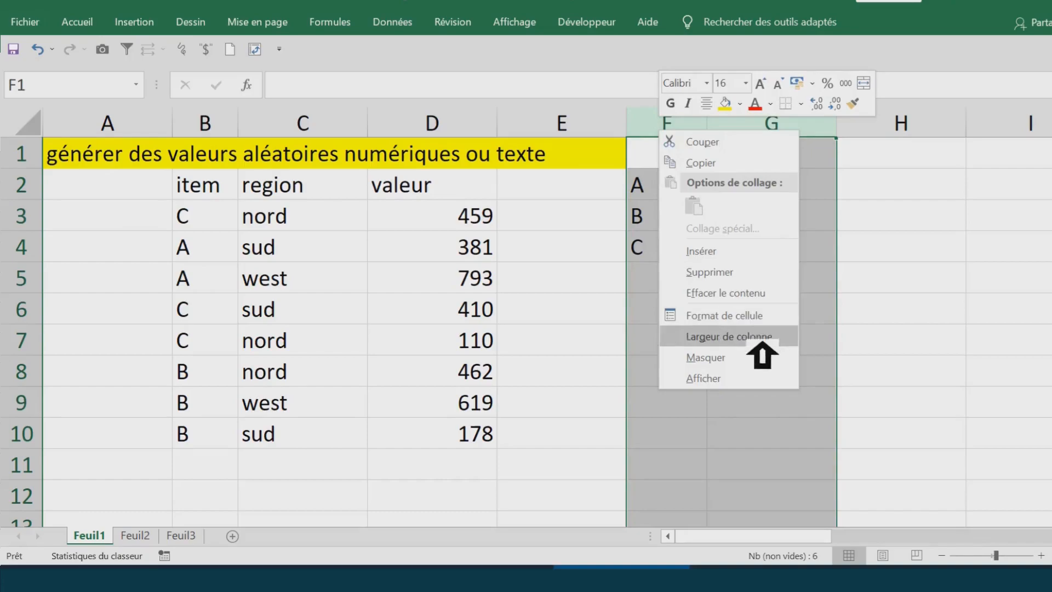
click(751, 359)
click(545, 277)
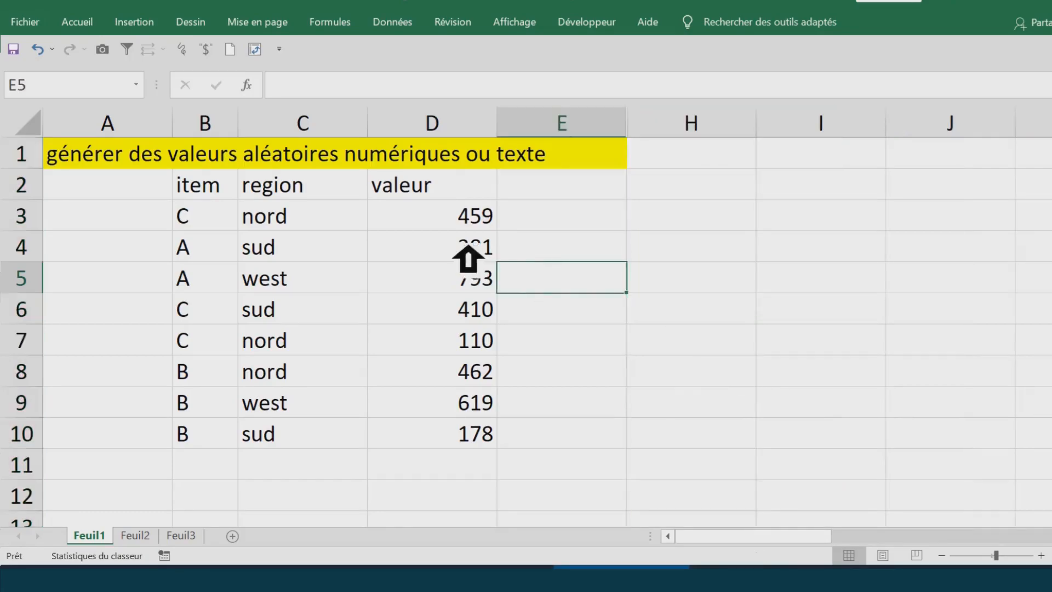
Autofit the widths of columns C and D to their contents.
click(613, 192)
click(221, 190)
drag(221, 191, 468, 434)
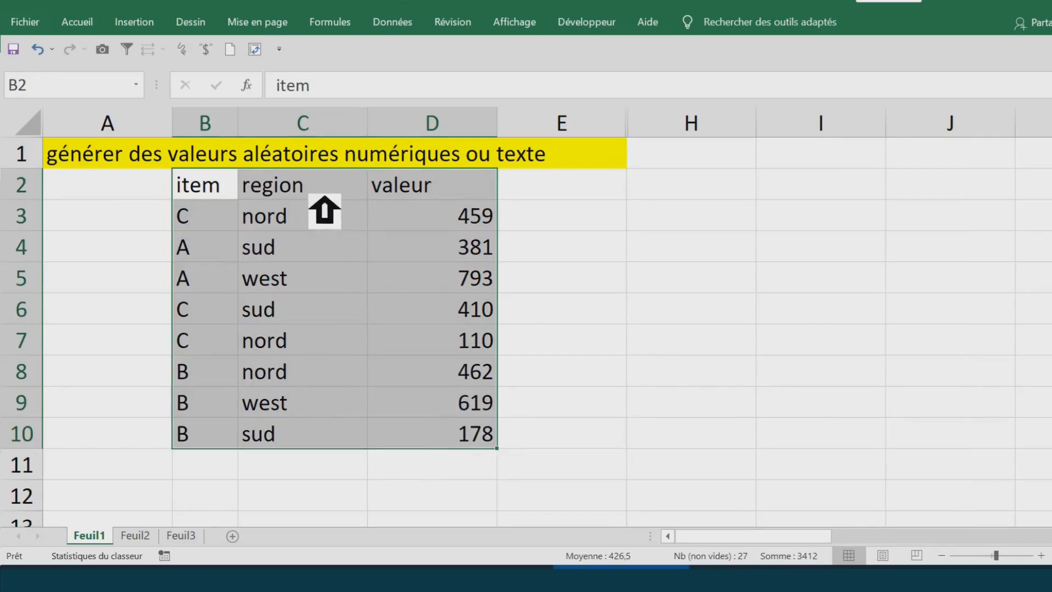
click(323, 189)
double_click(367, 123)
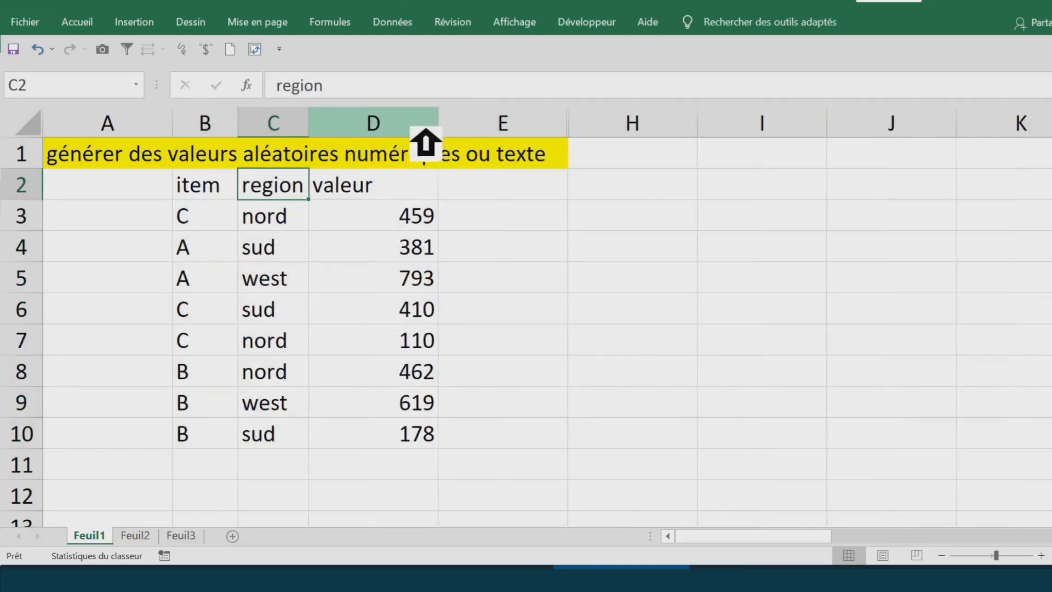
click(425, 129)
double_click(440, 125)
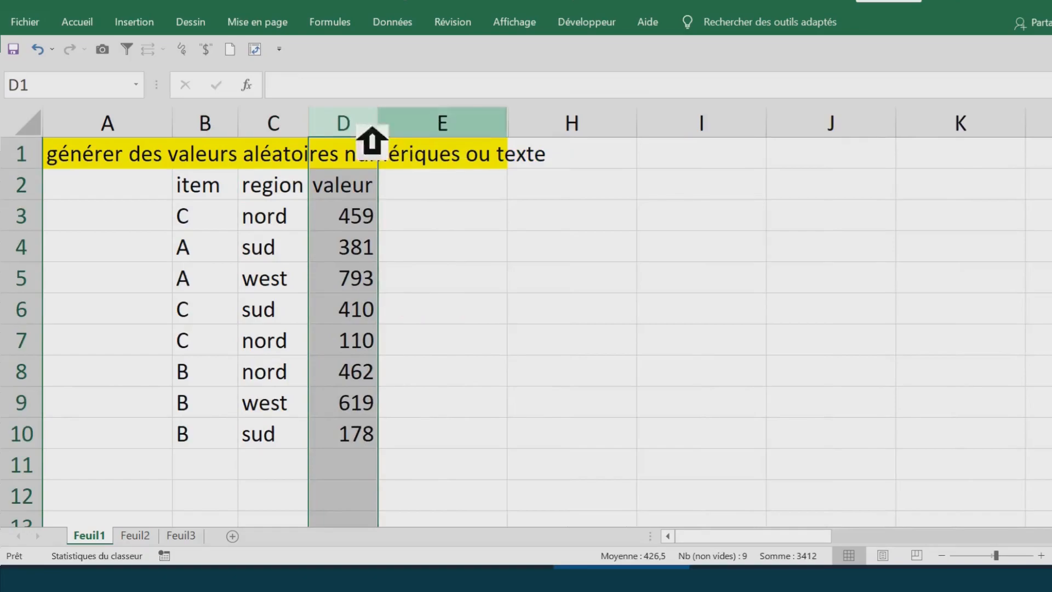
Format B2:D10 as a table with headers, using the light blue style with a solid blue header row.
click(233, 123)
drag(232, 186, 346, 189)
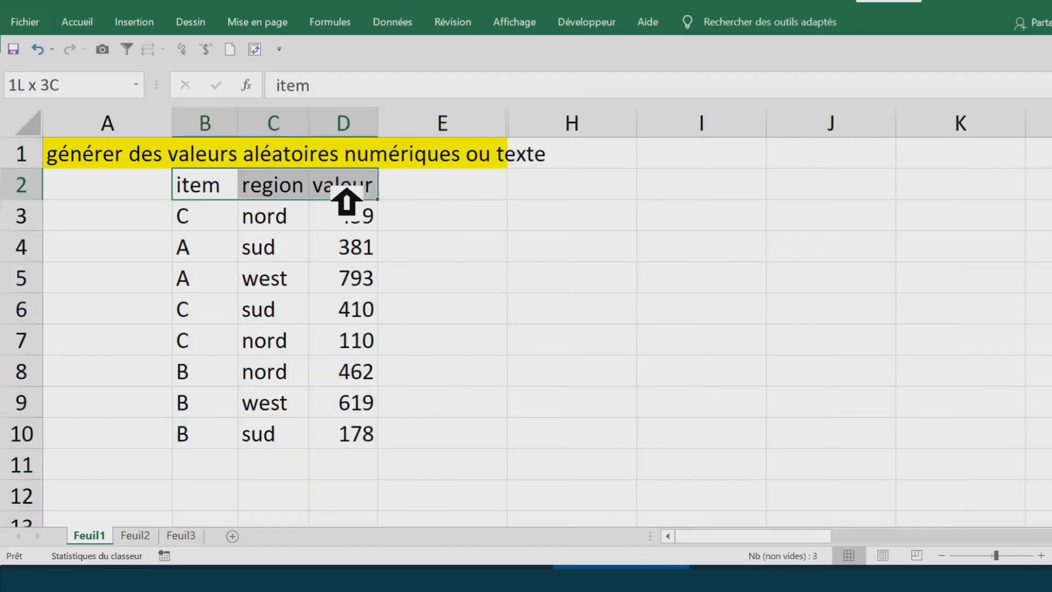
click(219, 191)
drag(220, 191, 345, 418)
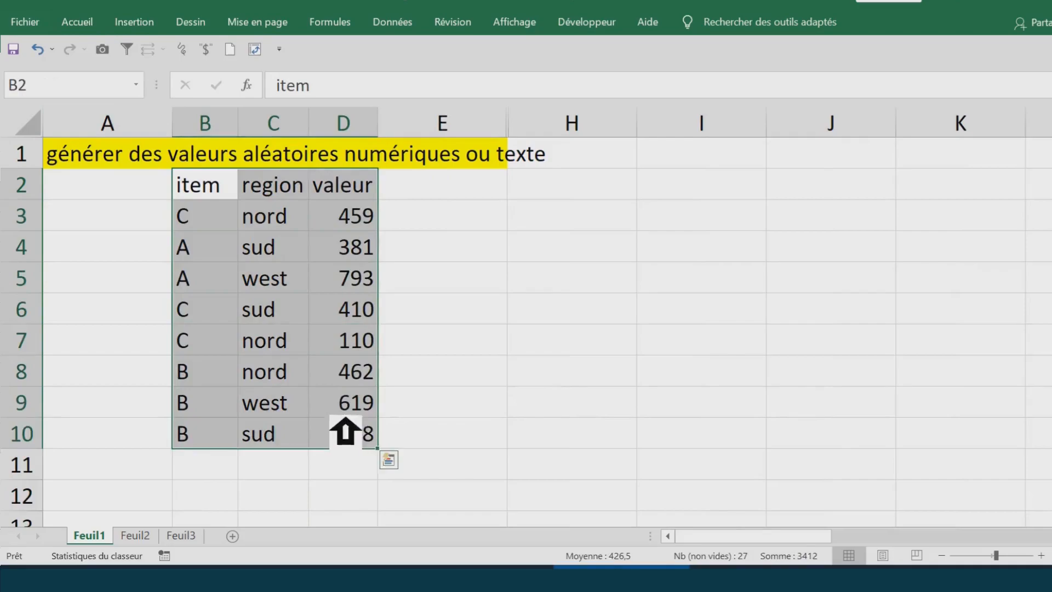
click(98, 27)
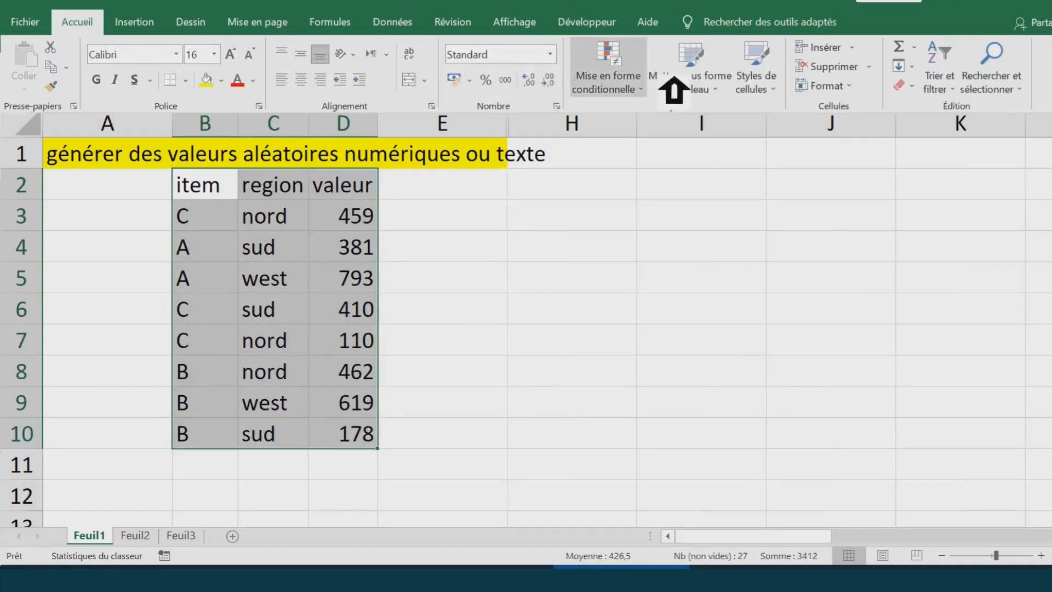
click(728, 97)
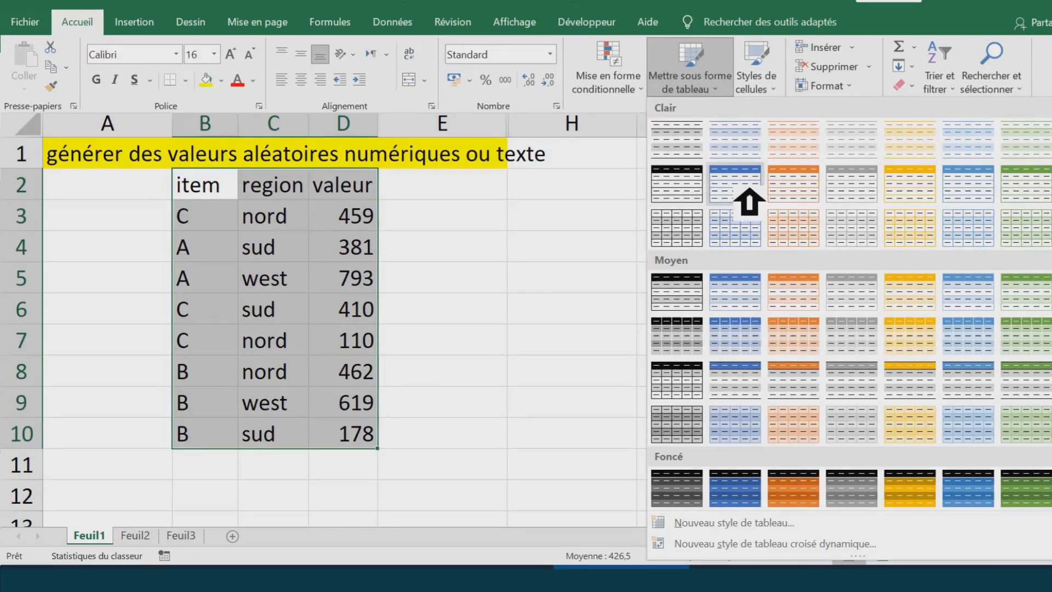
click(747, 201)
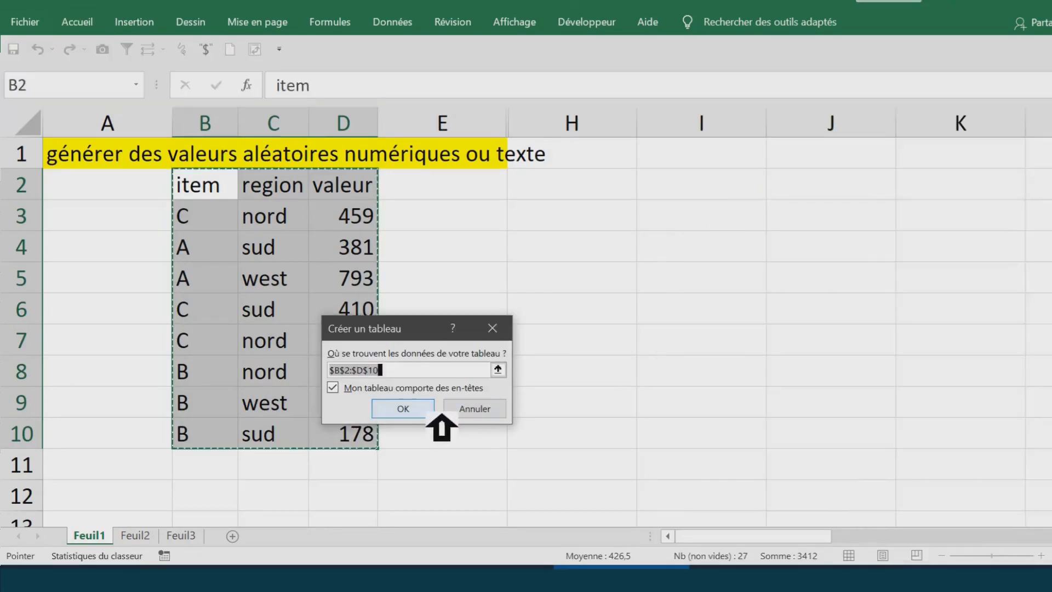
click(423, 411)
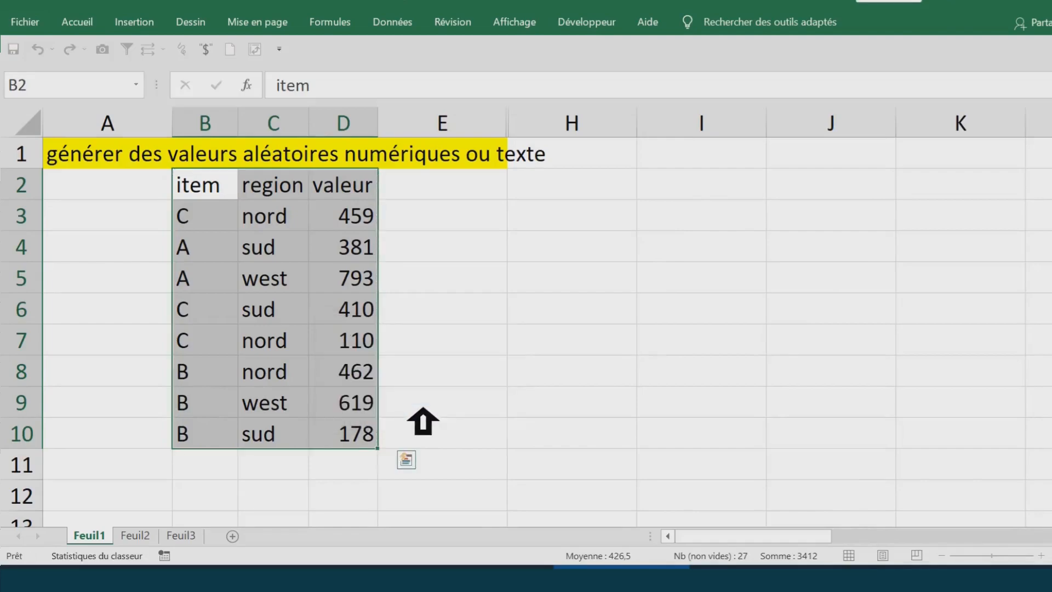
click(622, 244)
click(652, 312)
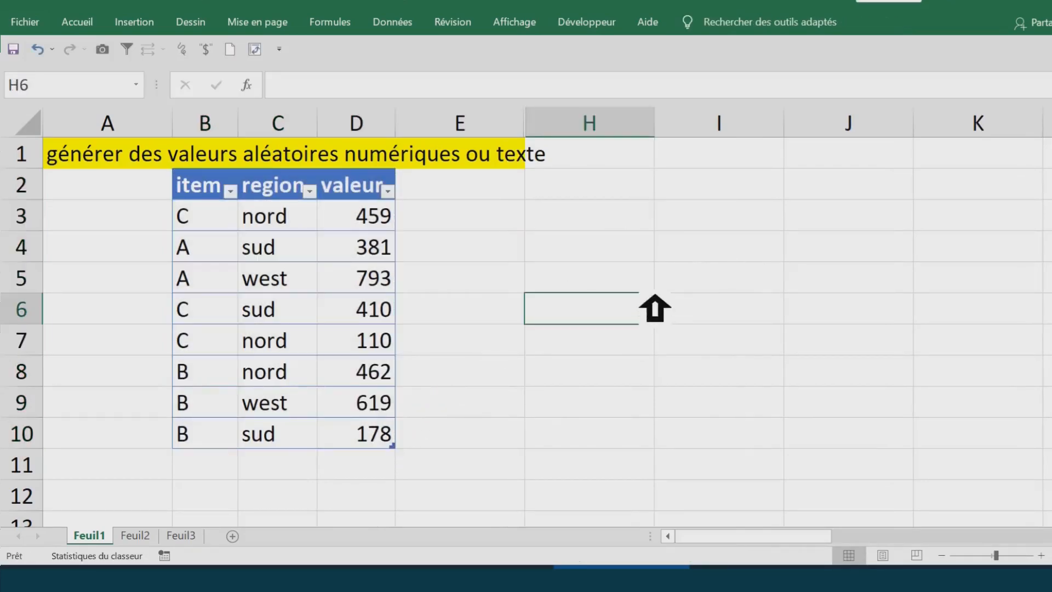
click(551, 248)
click(566, 222)
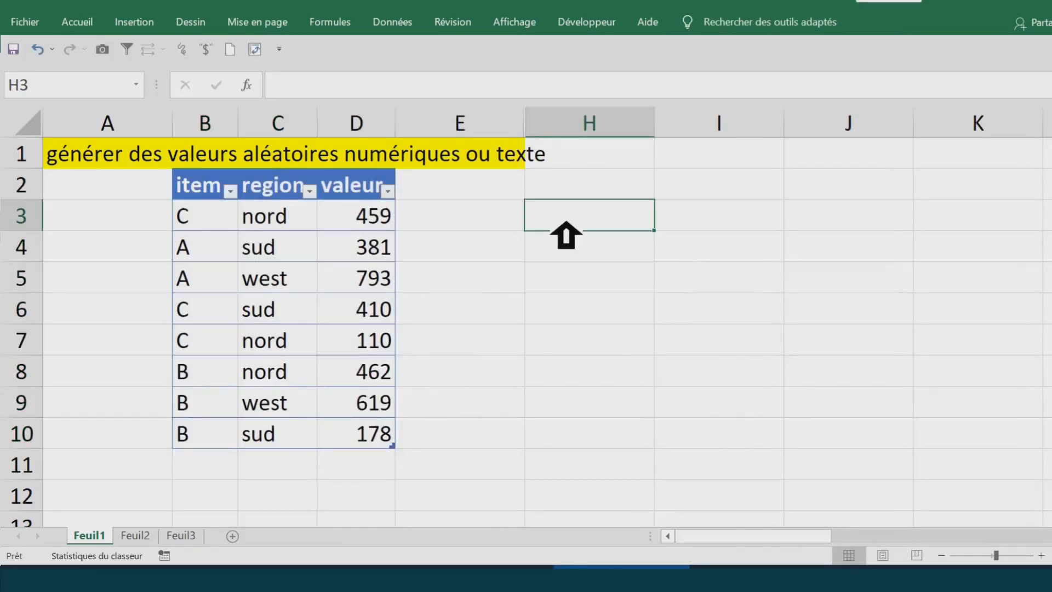